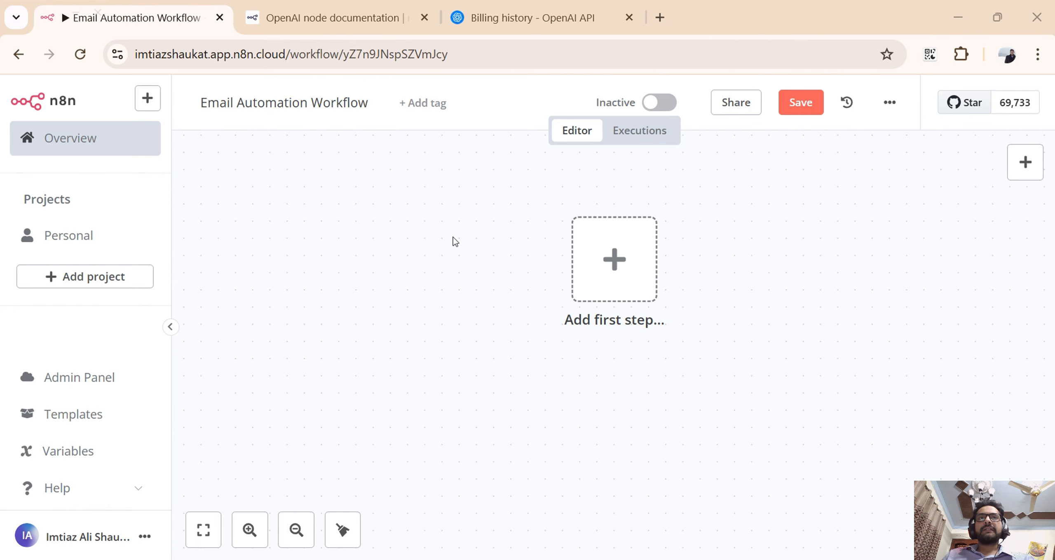
Open Gmail in a new browser tab and start a blank message to examine its recipient, subject and body fields.
left_click(659, 21)
type("gm")
left_click(569, 122)
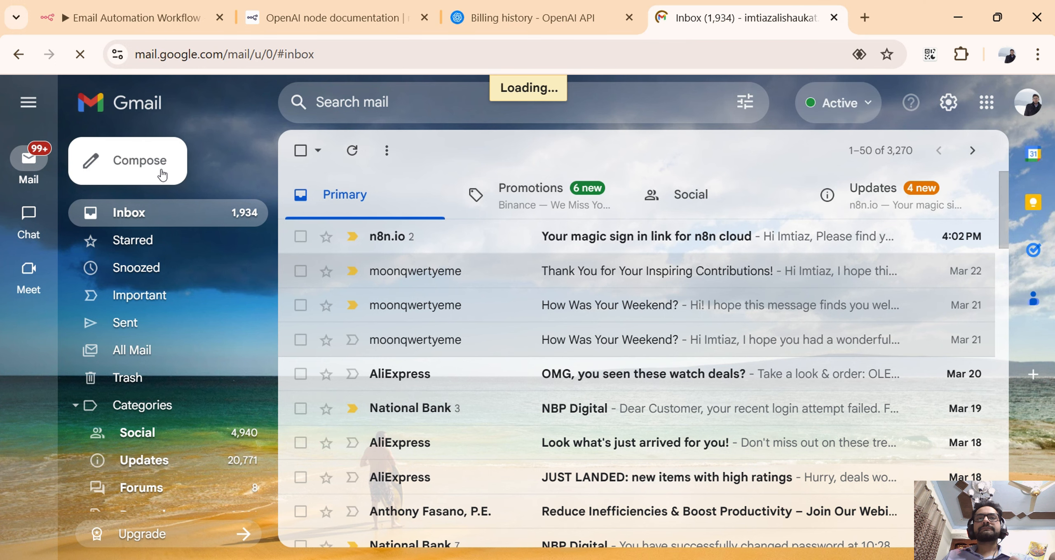
left_click(162, 175)
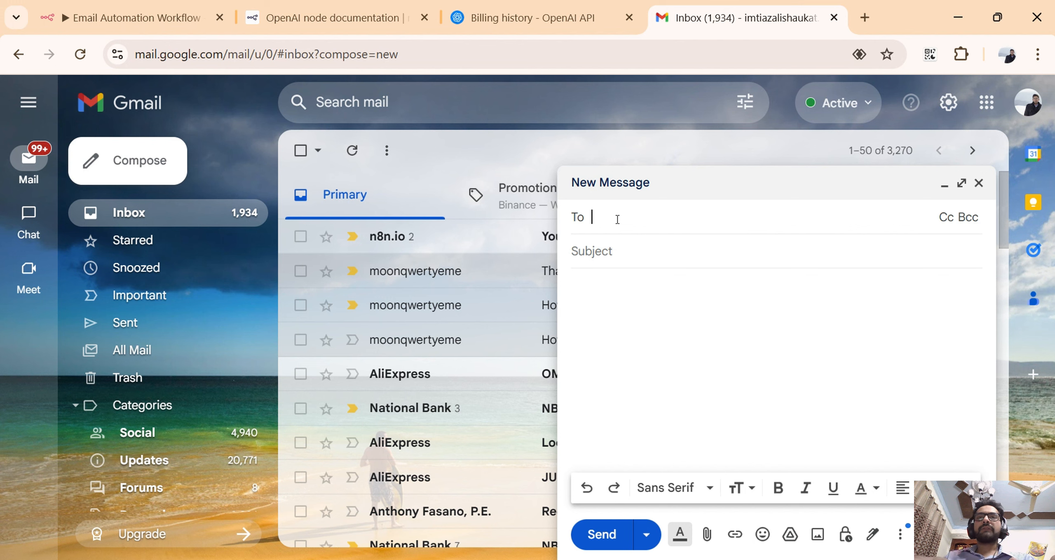
left_click(621, 252)
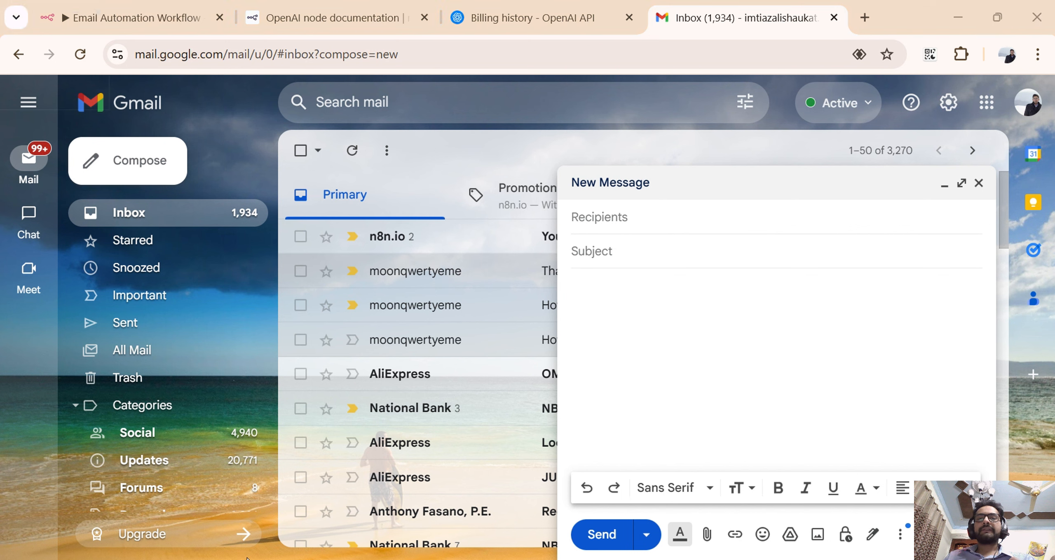
left_click(626, 412)
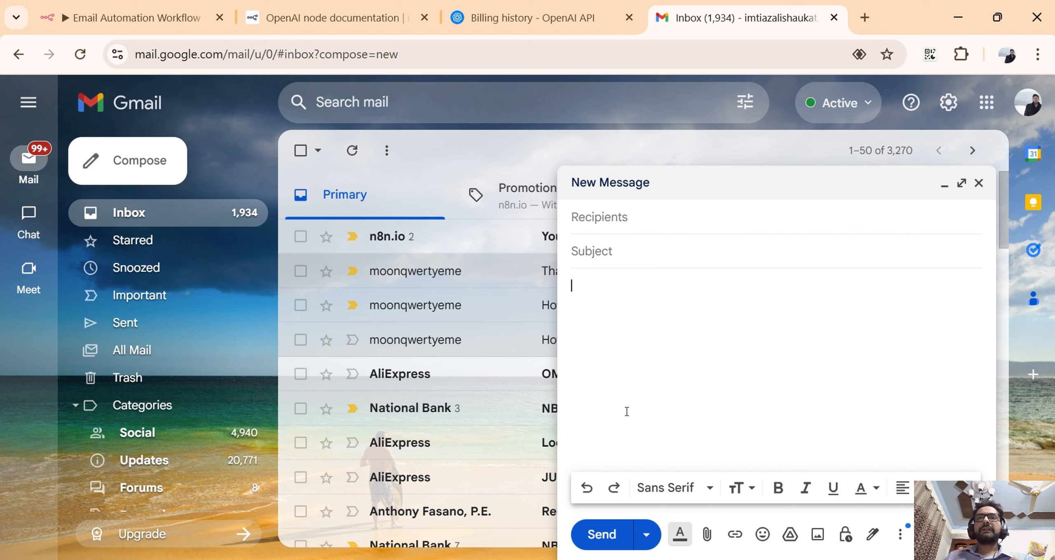
Close the blank message and switch back to the Email Automation Workflow in n8n.
left_click(979, 188)
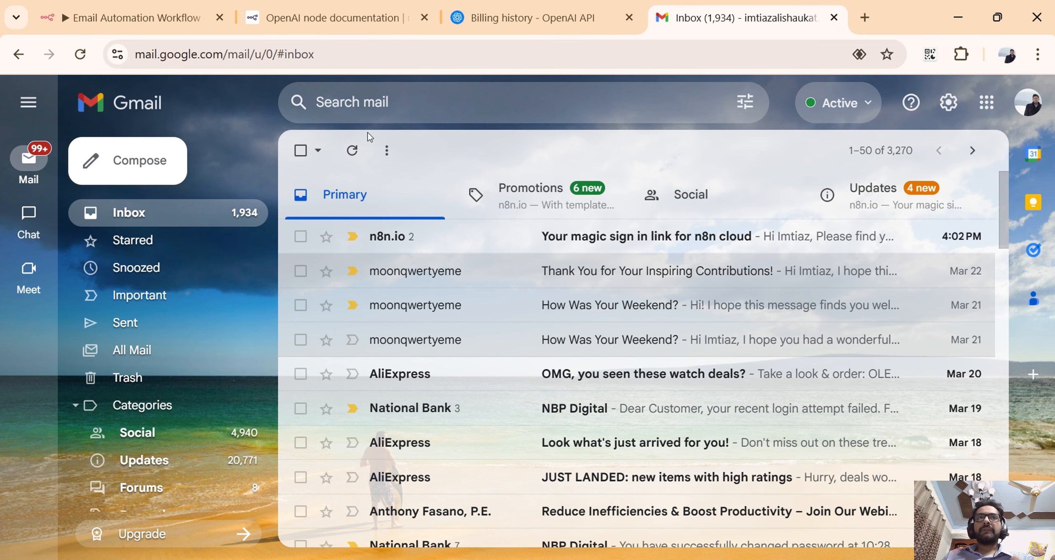
left_click(326, 28)
left_click(171, 29)
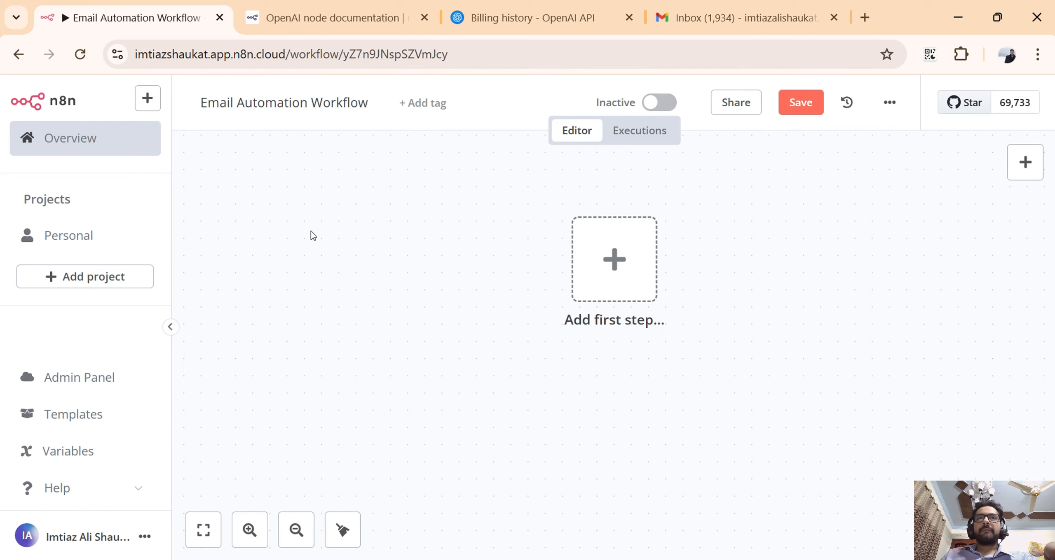
scroll(311, 232, "down", 1)
scroll(361, 214, "up", 1)
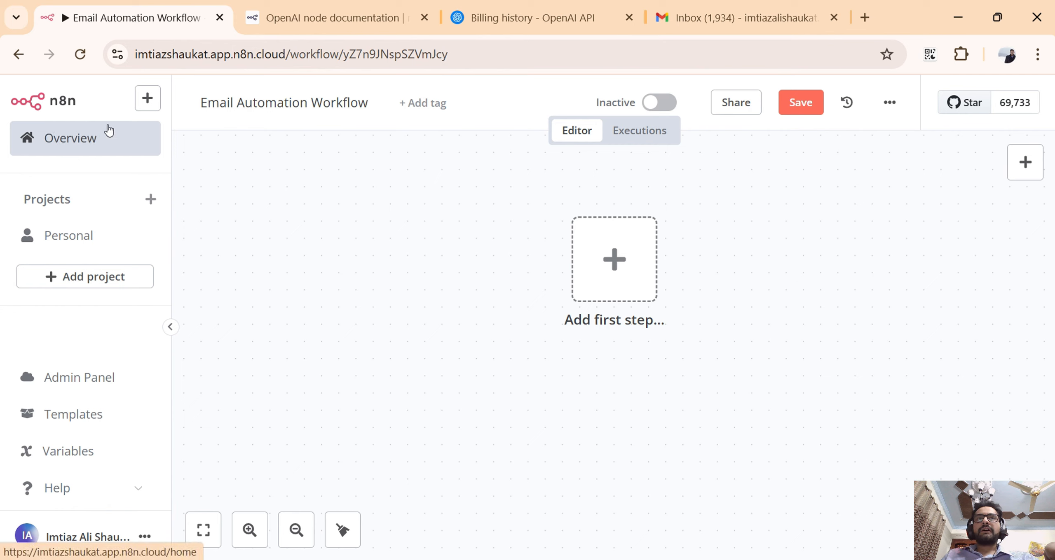
left_click(258, 109)
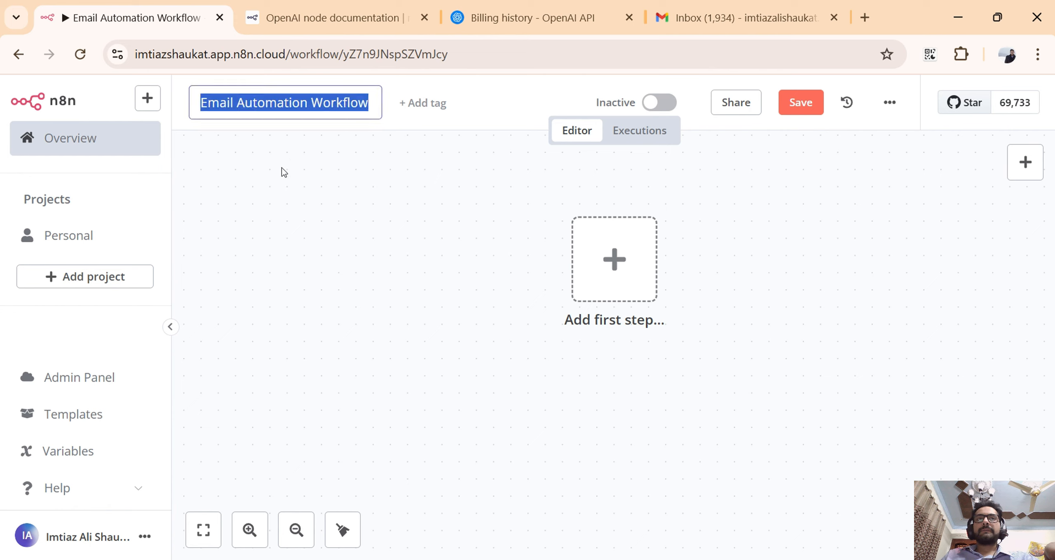
left_click(288, 180)
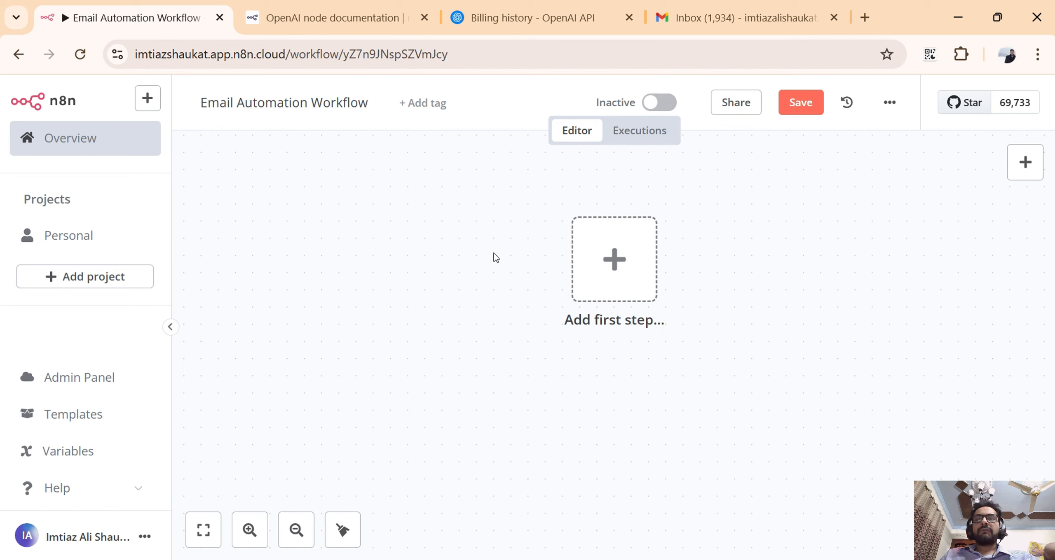
Add a Chat Trigger as the workflow's first step, keeping its default parameters, and return to the canvas.
left_click(591, 261)
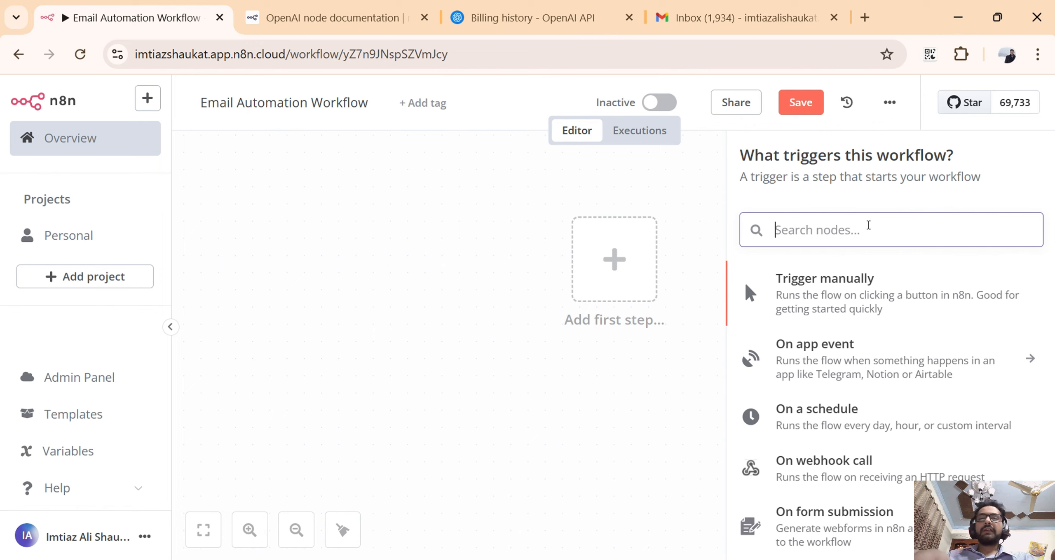
type("chat")
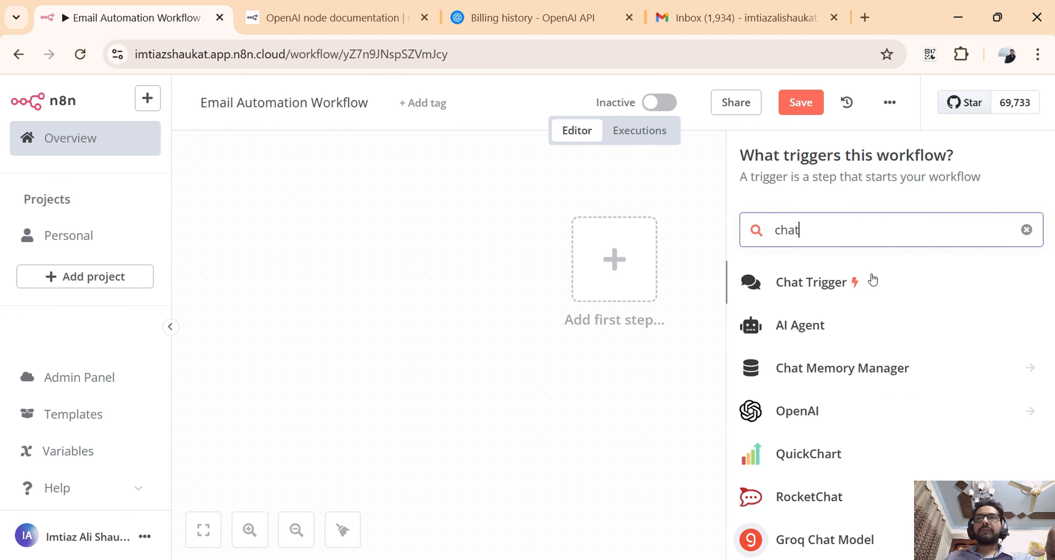
left_click(852, 290)
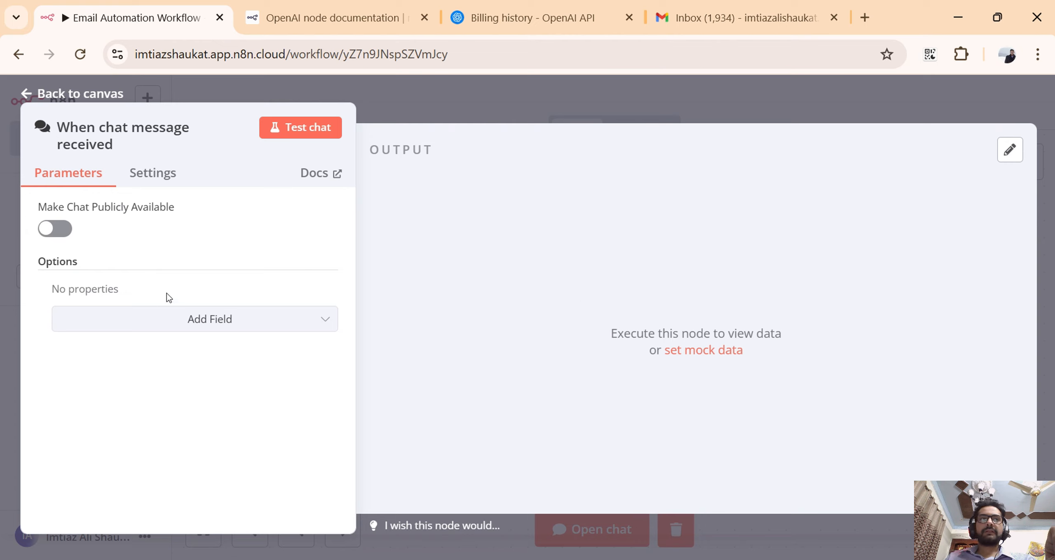
left_click(545, 100)
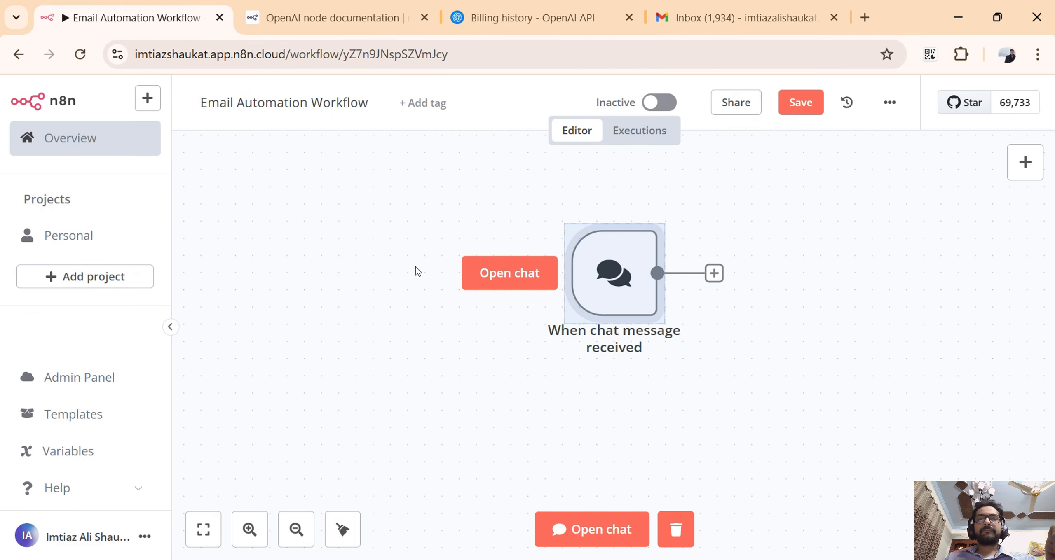
Add an AI Agent node after the chat trigger and review its addable options without choosing any.
scroll(748, 342, "down", 1)
scroll(748, 341, "up", 1)
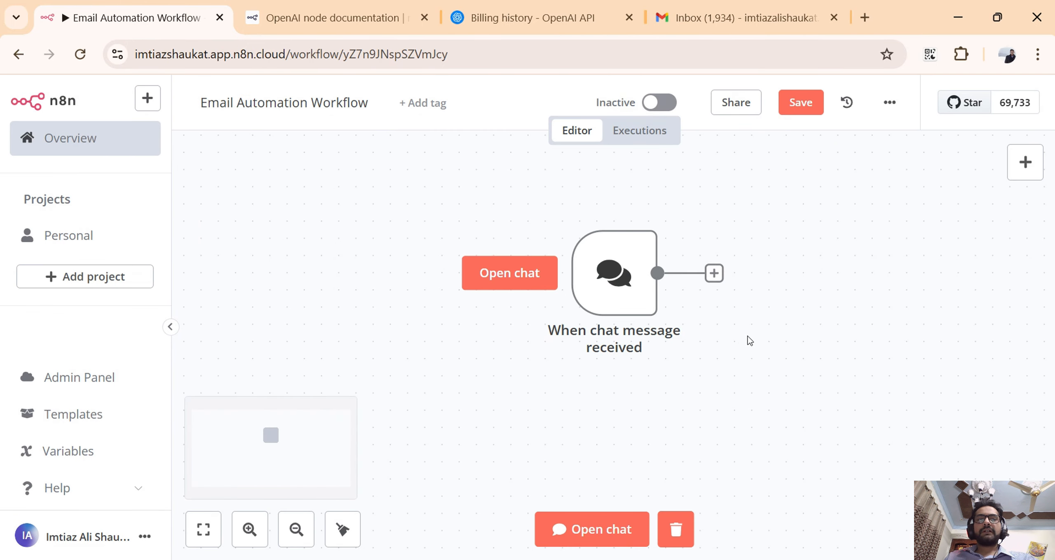
scroll(696, 340, "down", 2)
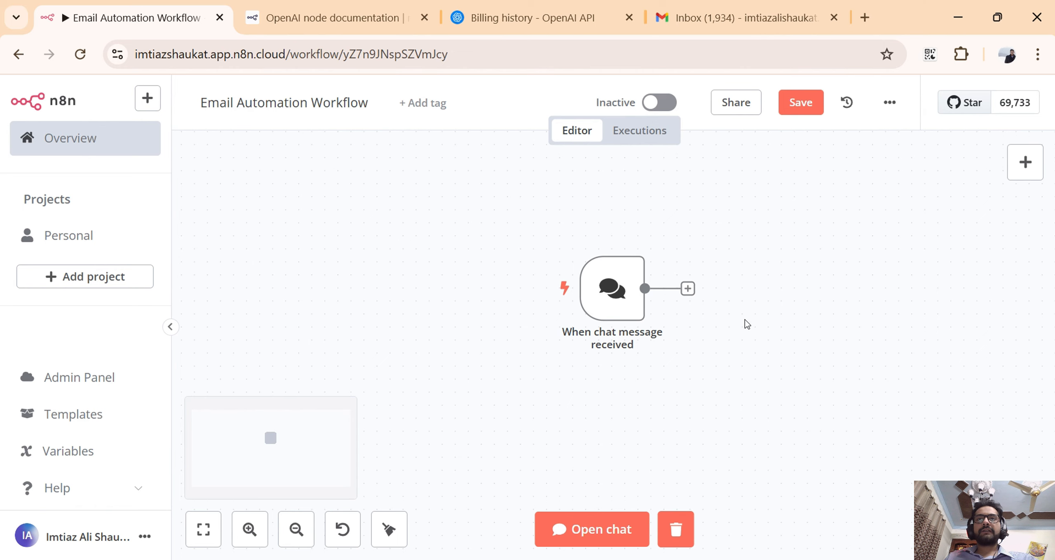
left_click(688, 289)
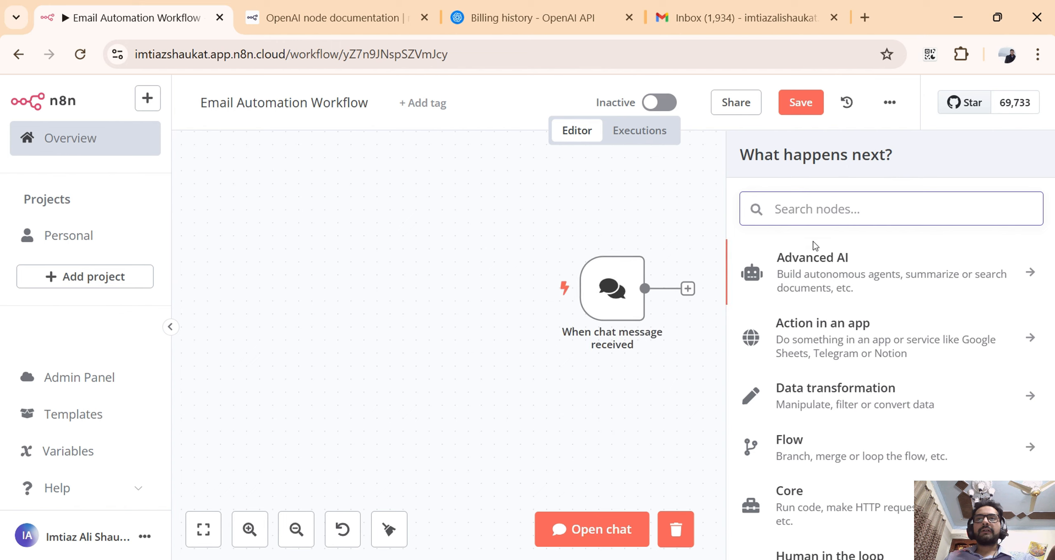
left_click(815, 269)
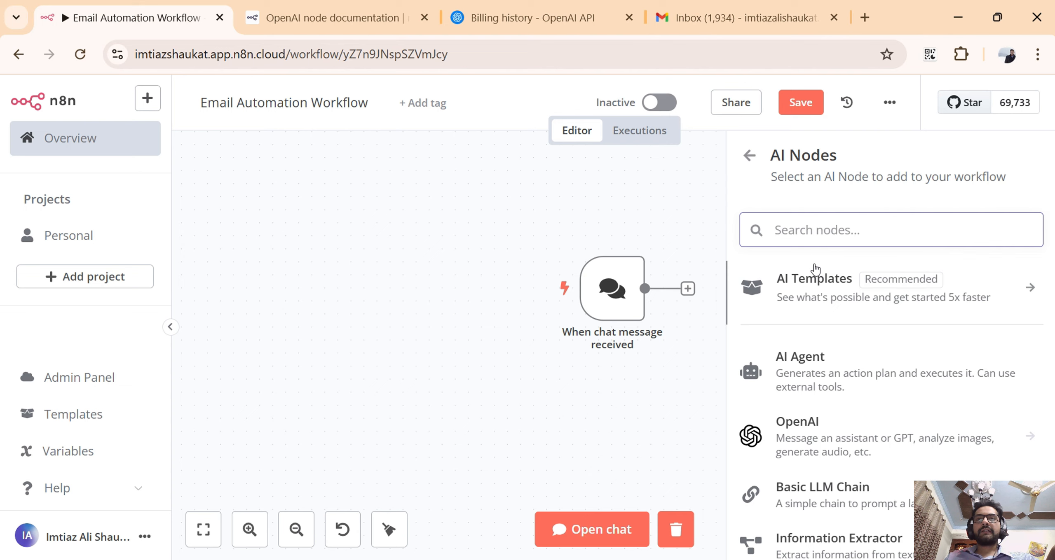
left_click(823, 370)
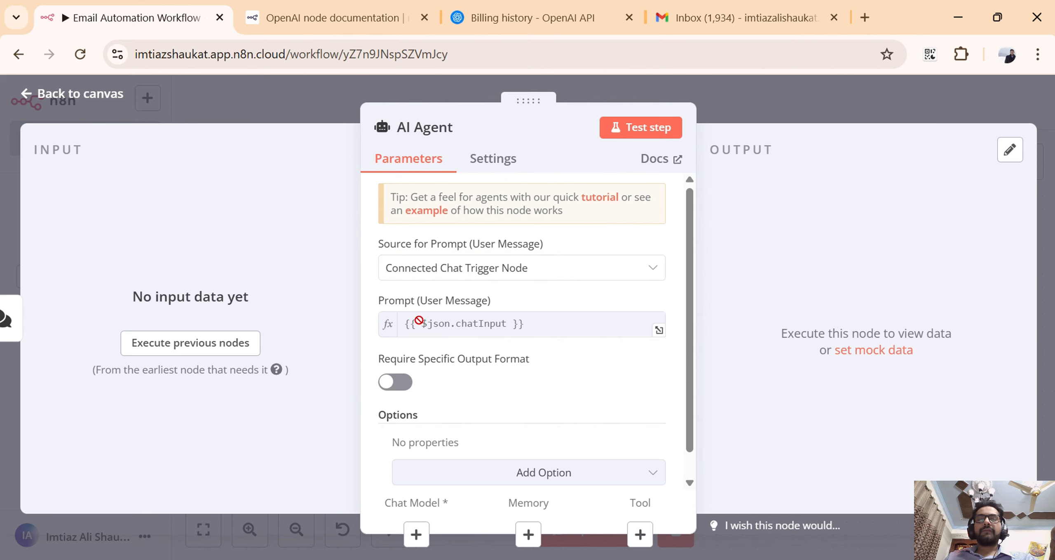
scroll(437, 329, "down", 1)
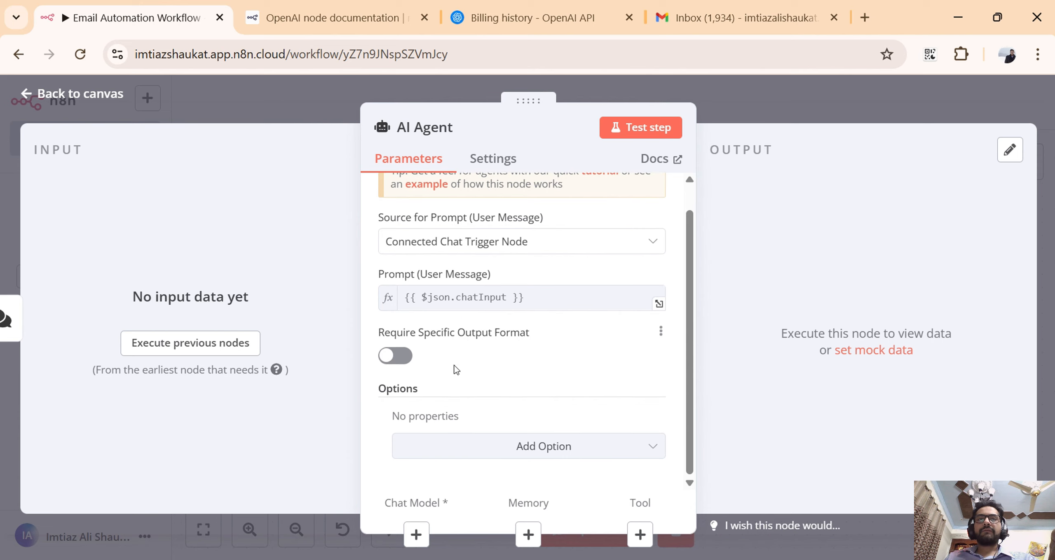
left_click(648, 449)
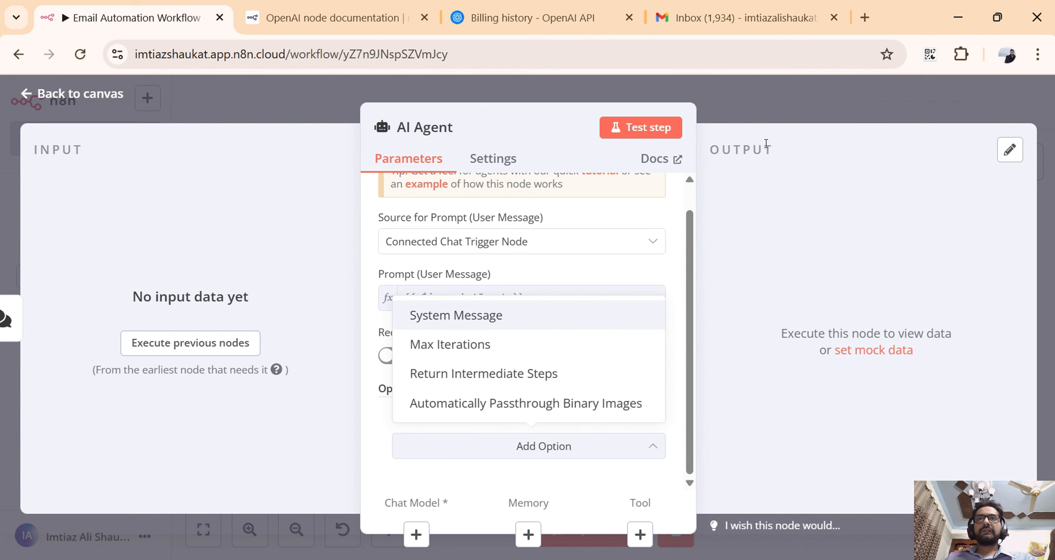
left_click(759, 109)
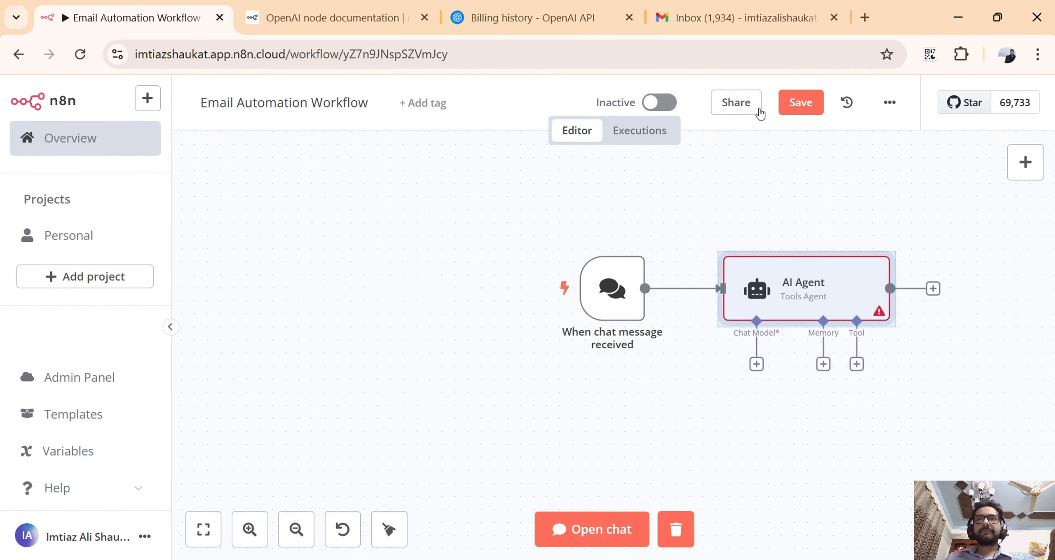
Attach an OpenAI Chat Model to the AI Agent with default parameters and place it below and to the left of the agent.
left_click_drag(688, 228, 485, 228)
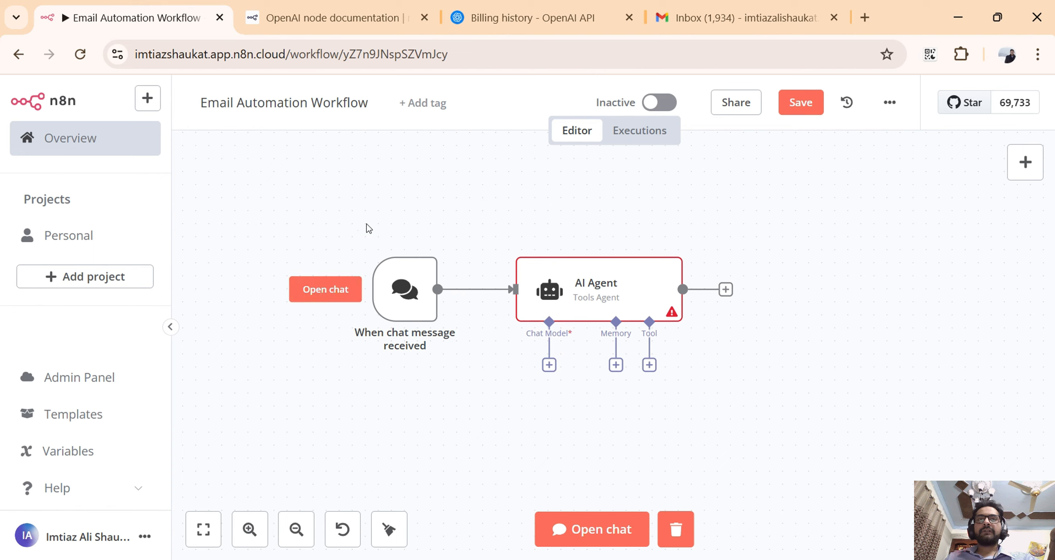
left_click_drag(486, 353, 438, 319)
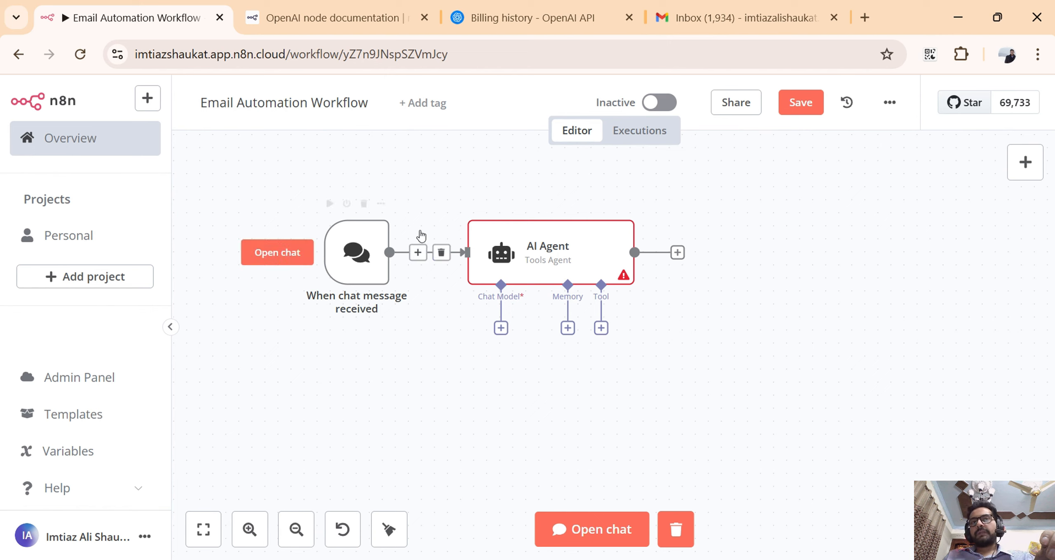
left_click(501, 328)
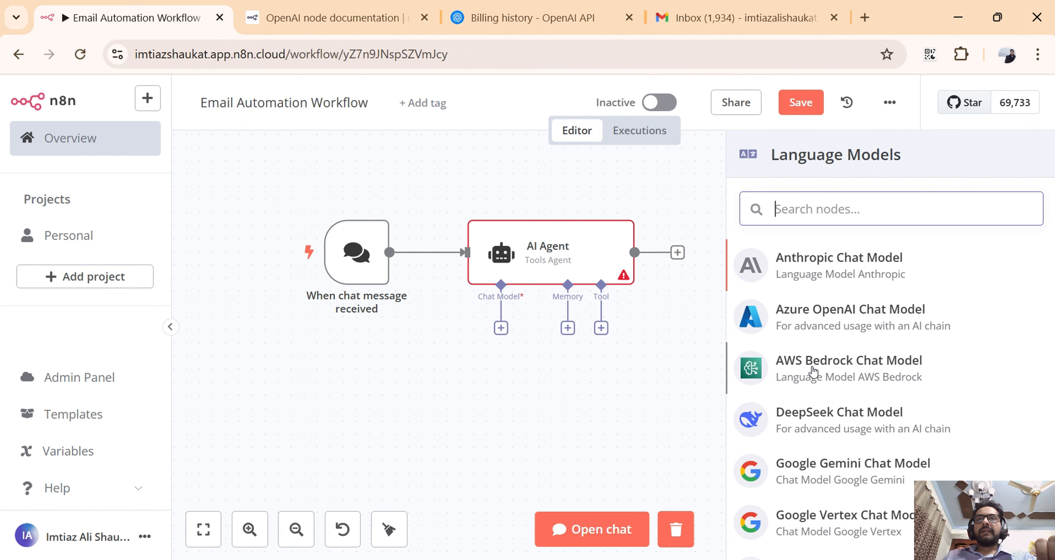
scroll(812, 372, "down", 5)
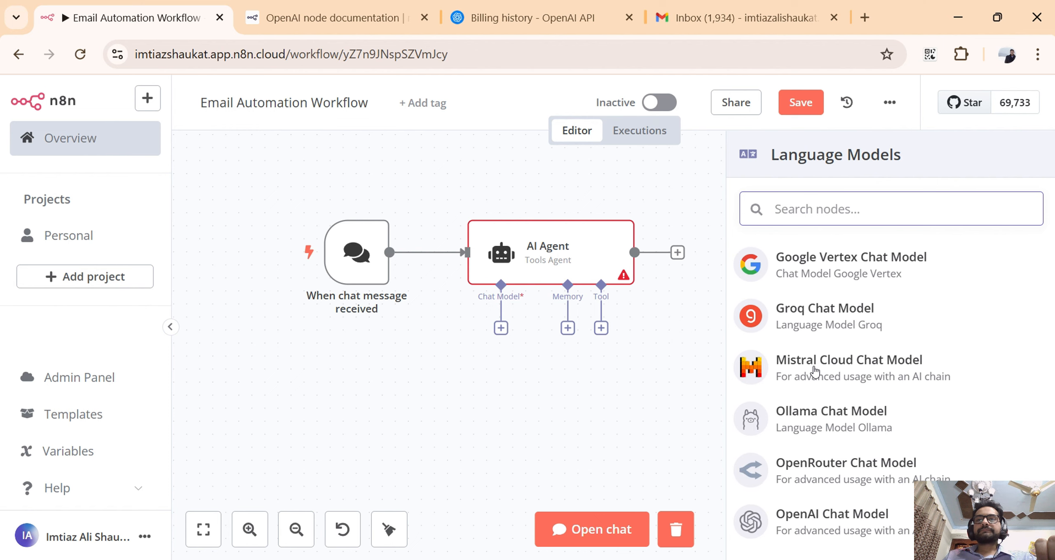
scroll(816, 391, "down", 1)
left_click(759, 488)
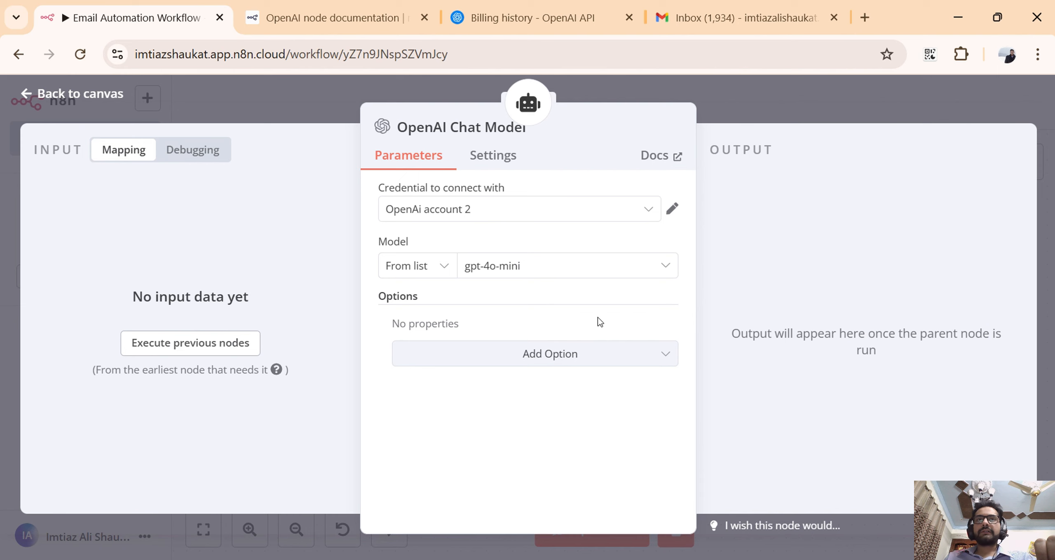
left_click(763, 104)
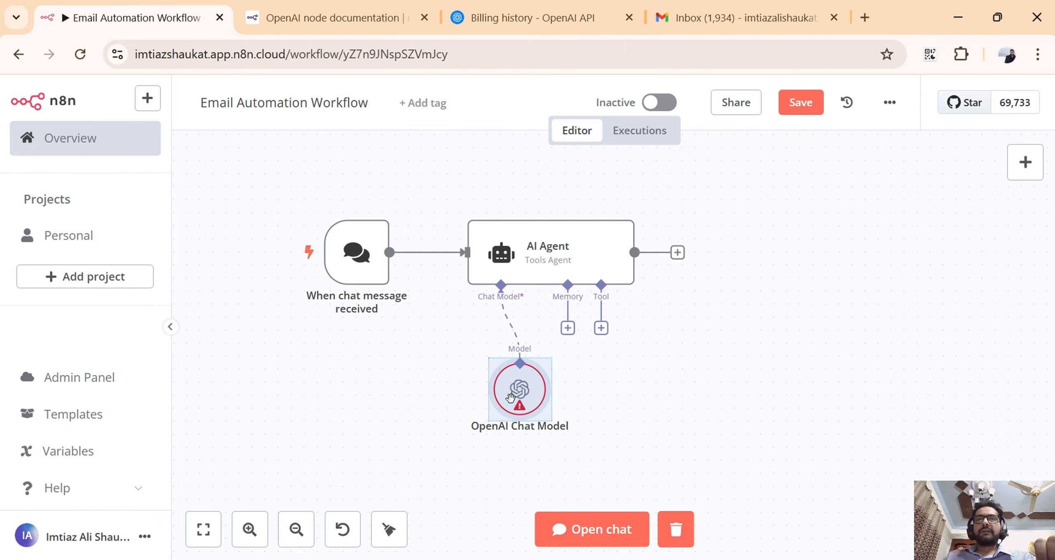
left_click_drag(520, 394, 416, 407)
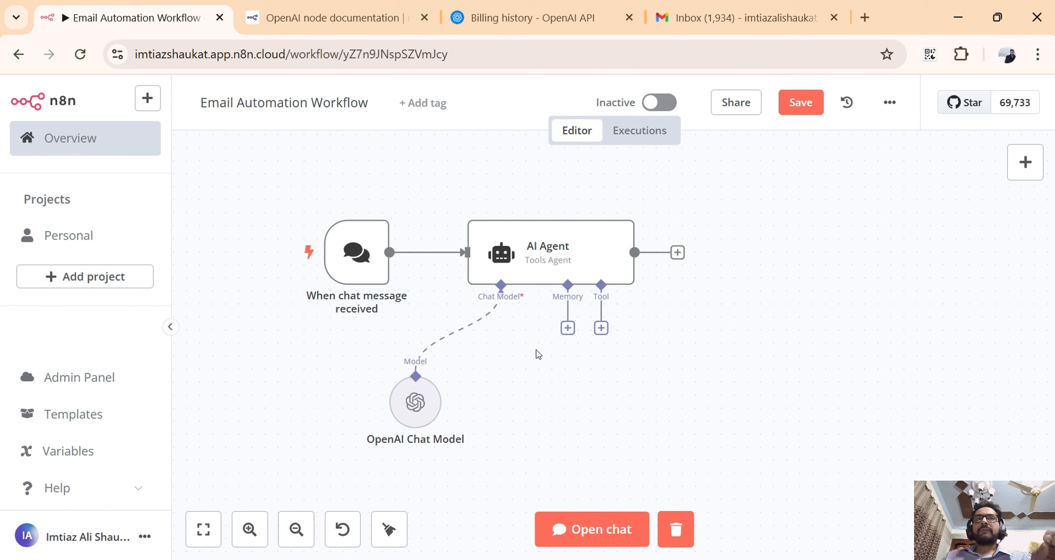
Attach a Simple Memory node to the AI Agent's Memory input, keeping its default parameters.
left_click(568, 332)
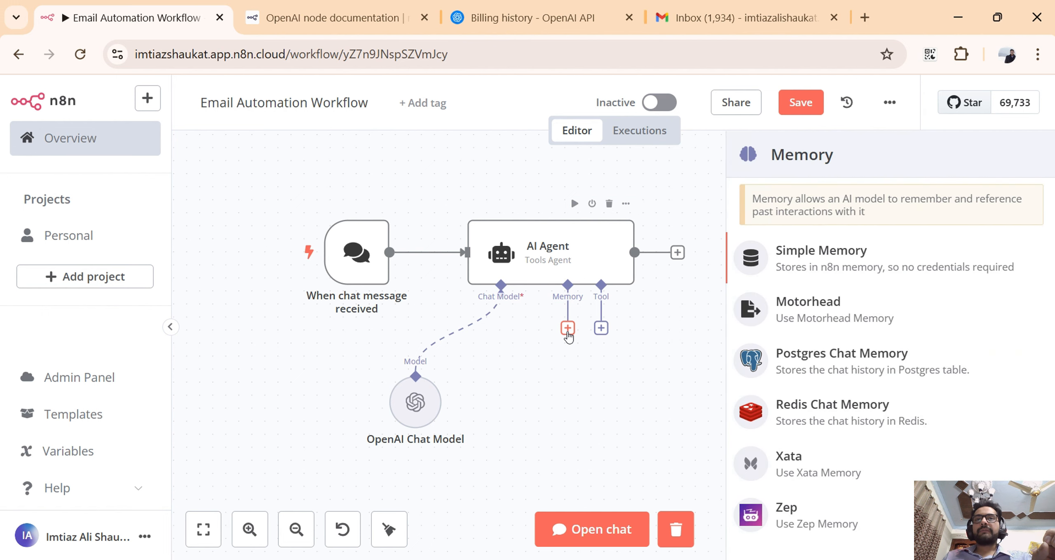
left_click(839, 257)
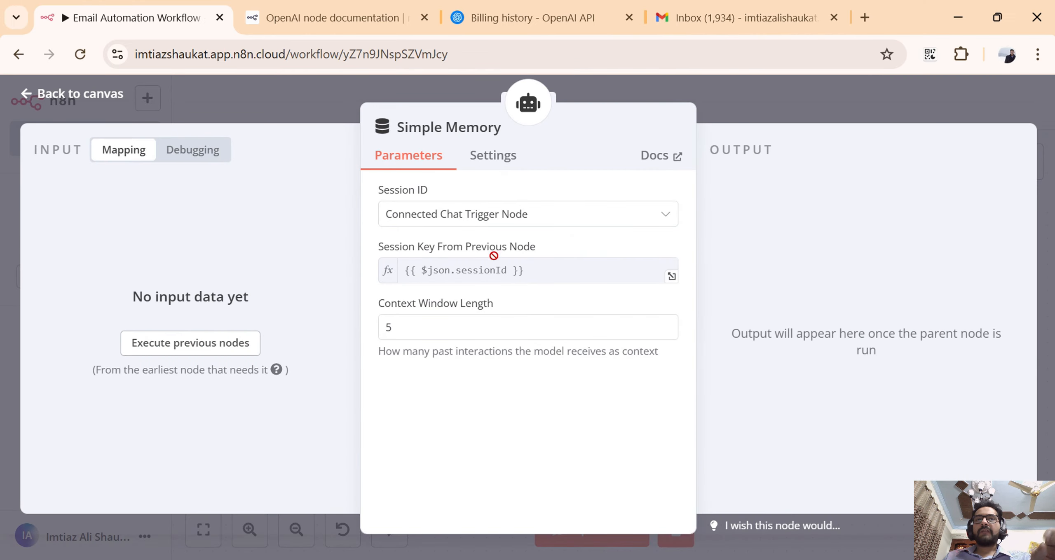
left_click(762, 105)
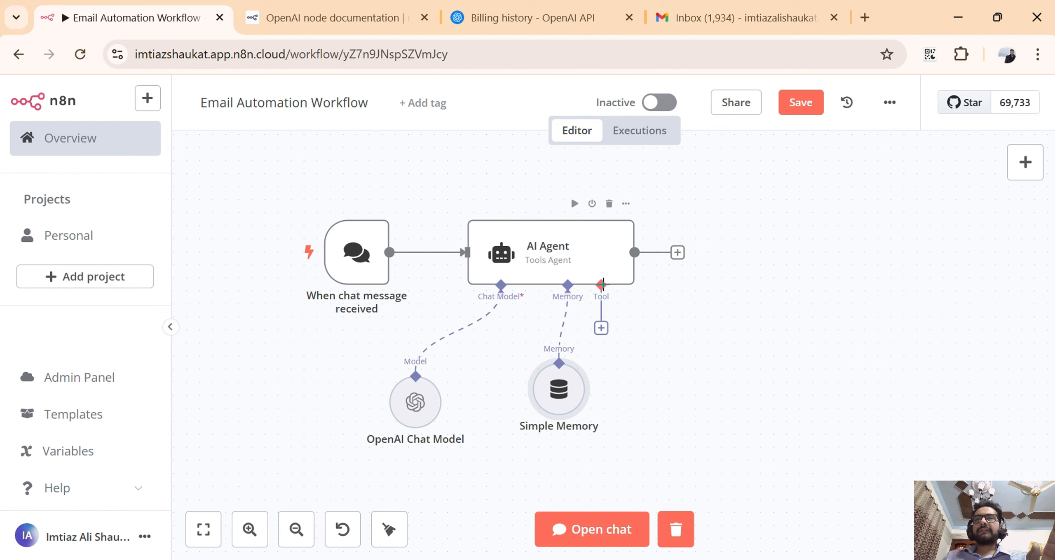
Attach a Gmail Tool to the AI Agent's Tool input, keeping its default message sending operation.
left_click(602, 328)
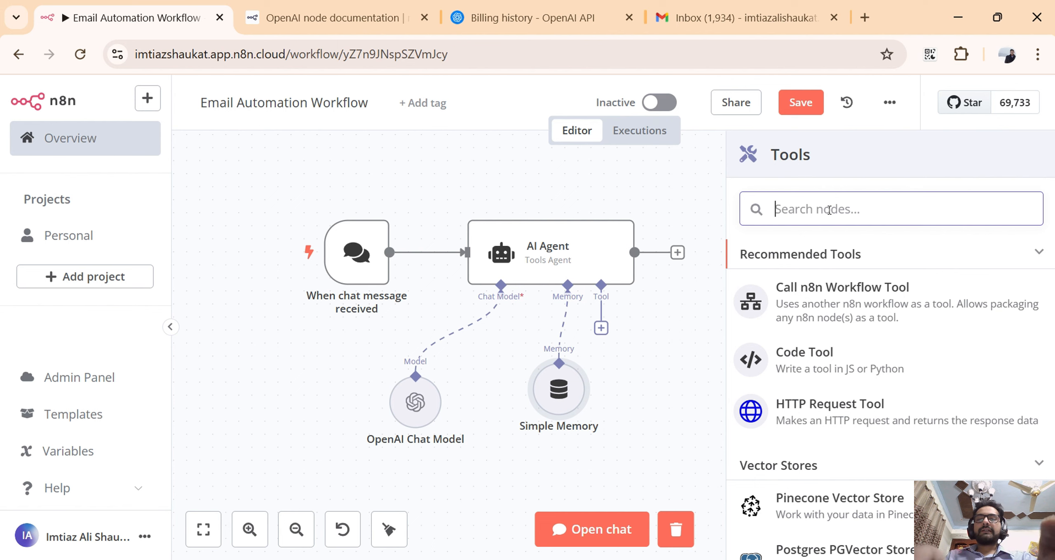
type("gma")
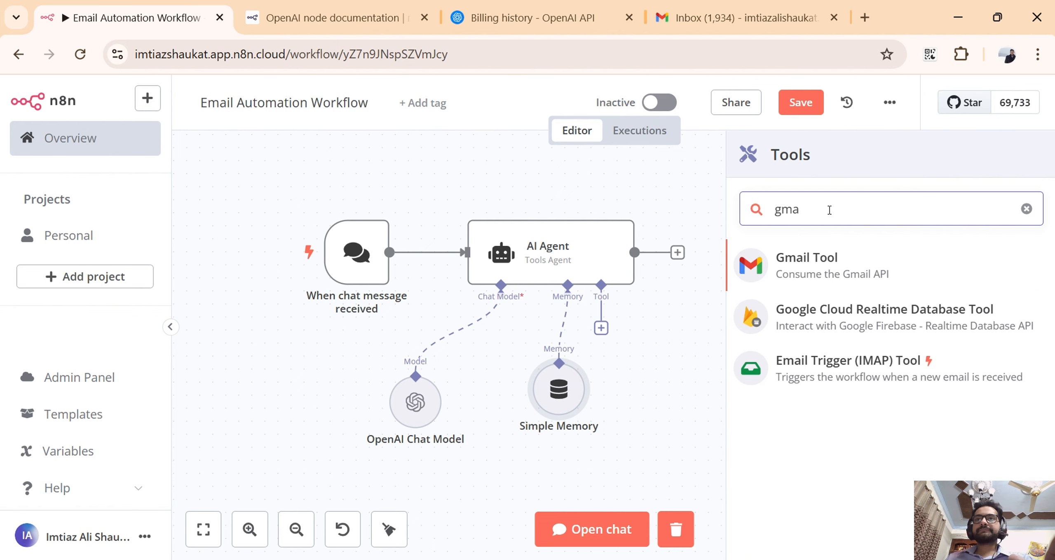
left_click(824, 258)
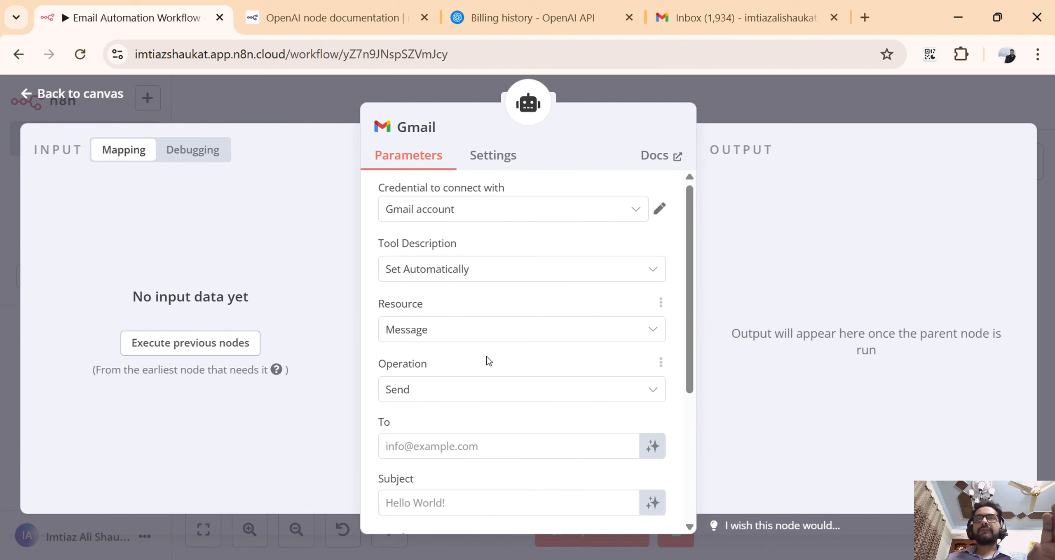
left_click(775, 106)
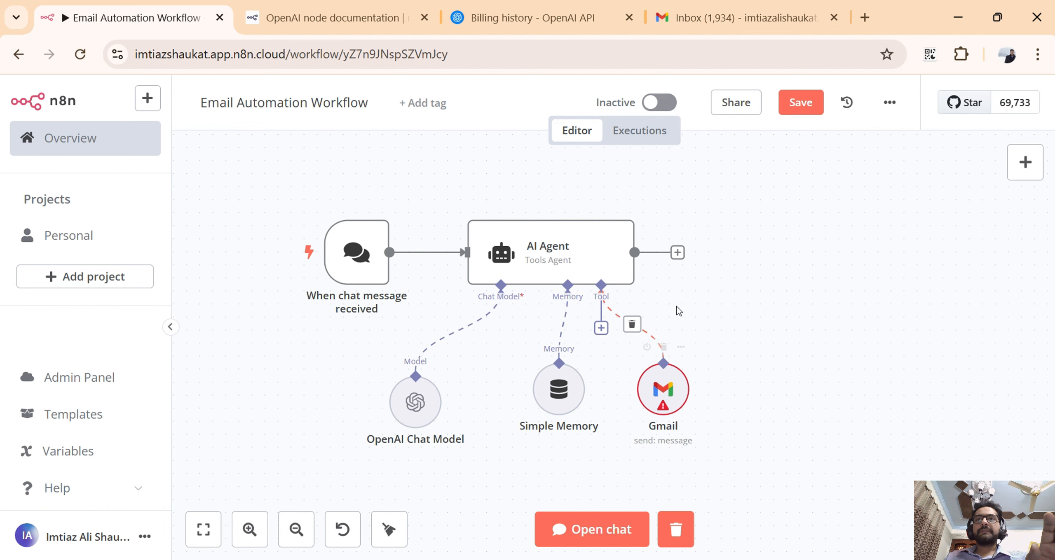
Add an Edit Fields (Set) node after the AI Agent, keeping its default Manual Mapping mode.
left_click(677, 253)
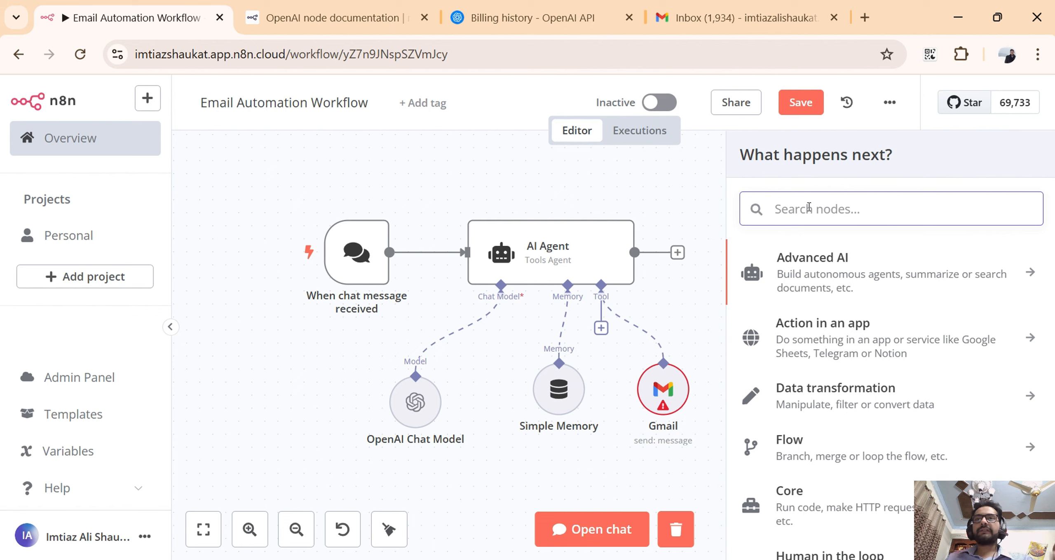
type("edit")
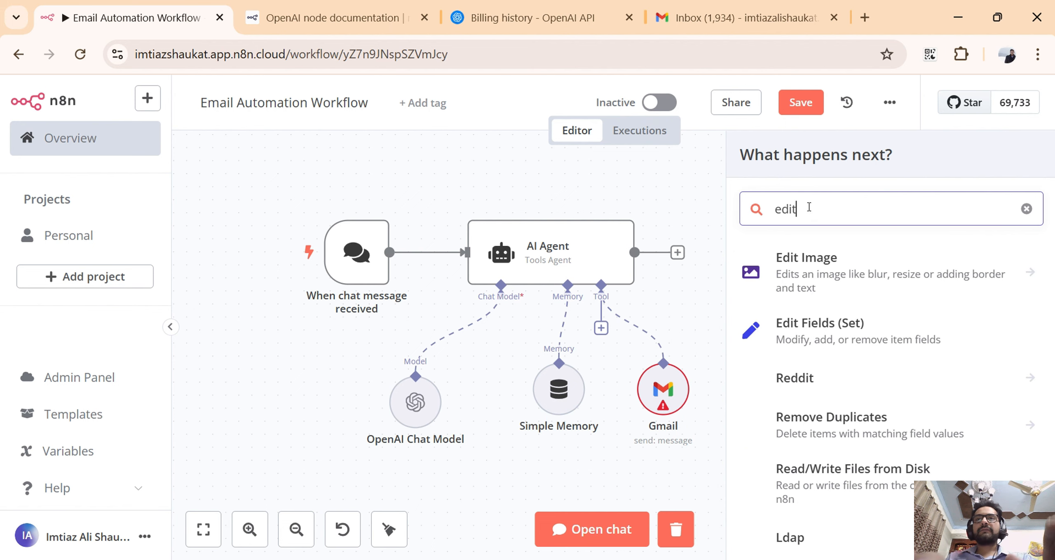
left_click(846, 329)
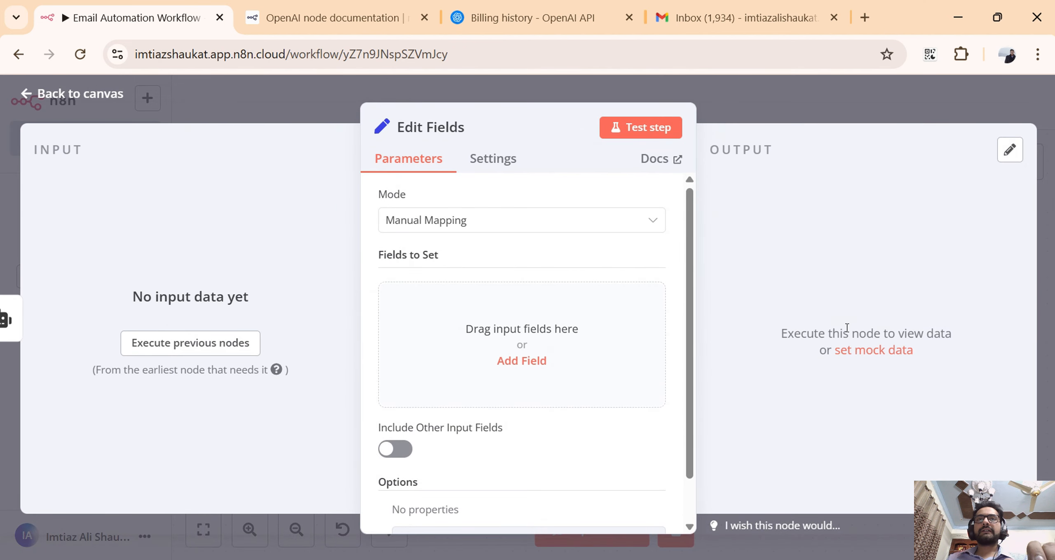
left_click(806, 106)
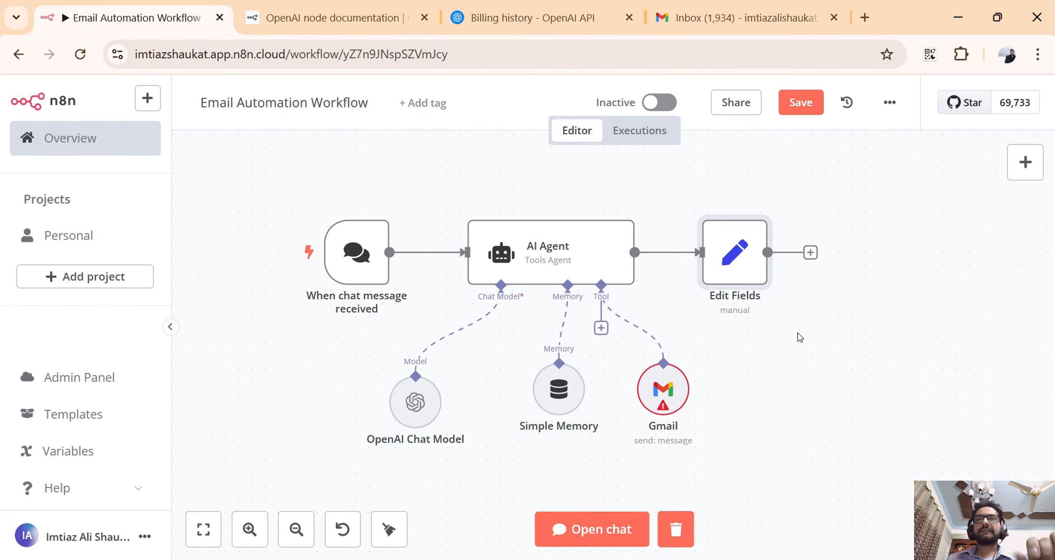
scroll(800, 337, "down", 1)
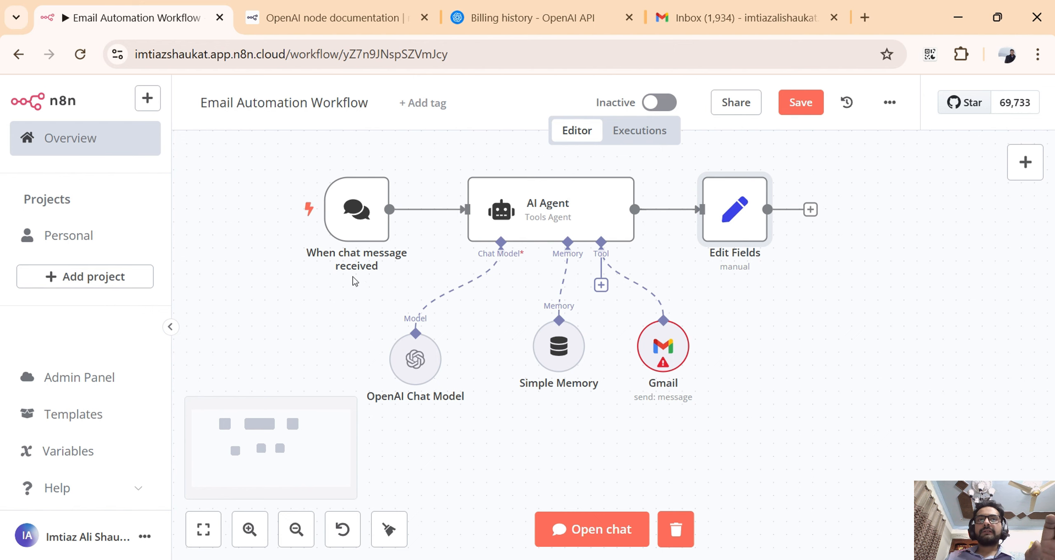
left_click(582, 523)
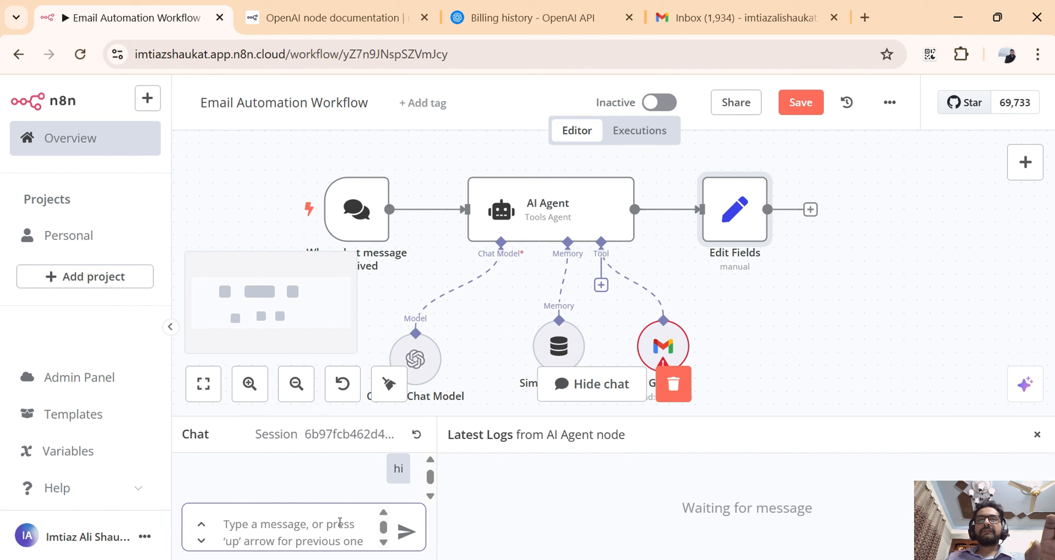
type("asax")
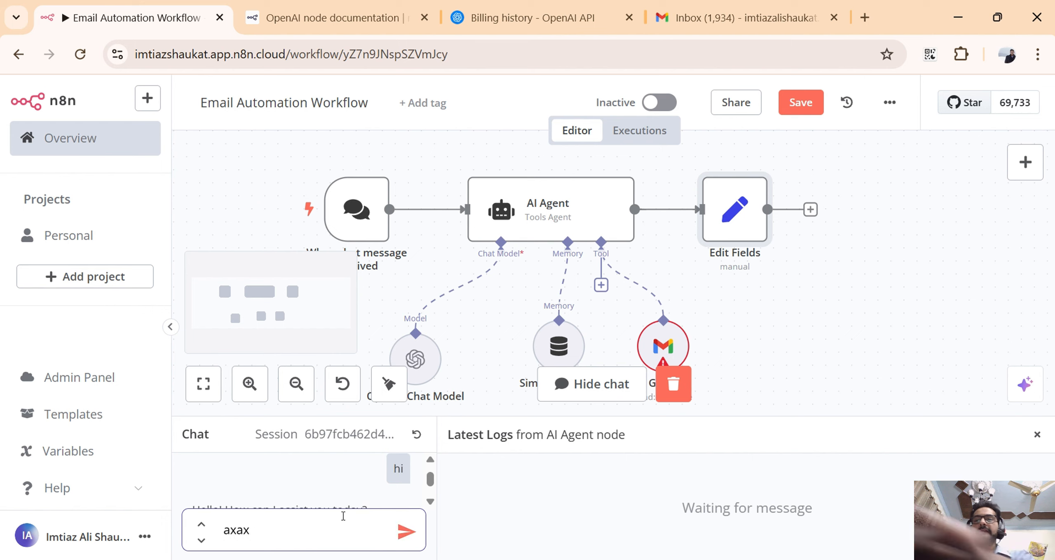
key("BackSpace")
key("BackSpace")
key("BackSpace")
key("BackSpace")
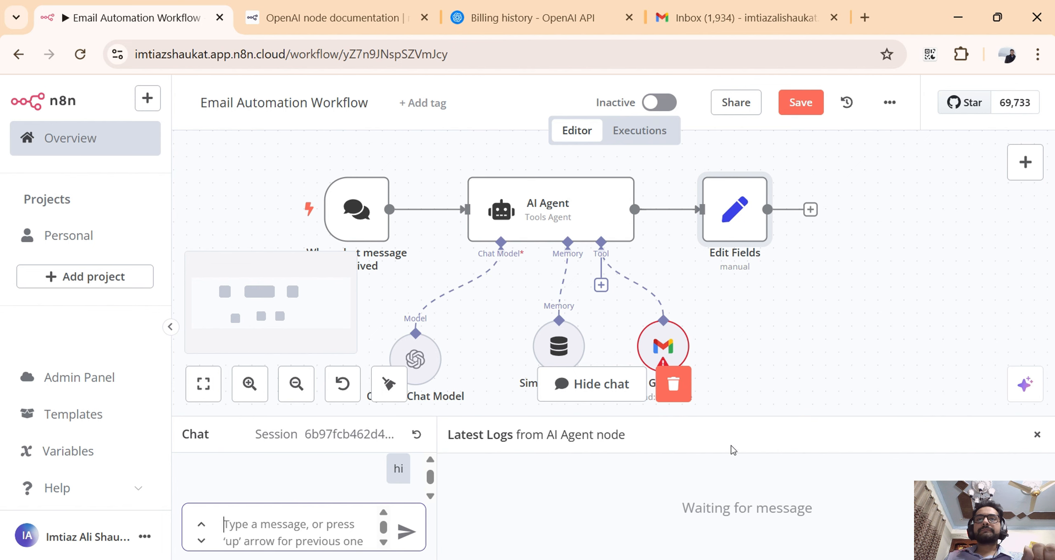
left_click(577, 386)
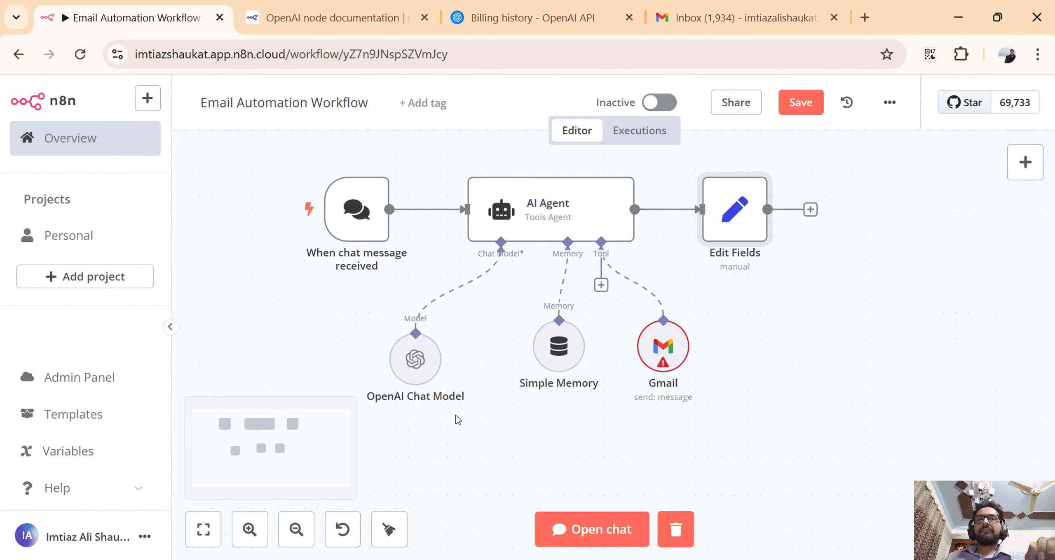
Review the chat trigger node's parameters and its addable option fields without choosing any, and return to the canvas.
mouse_move(432, 300)
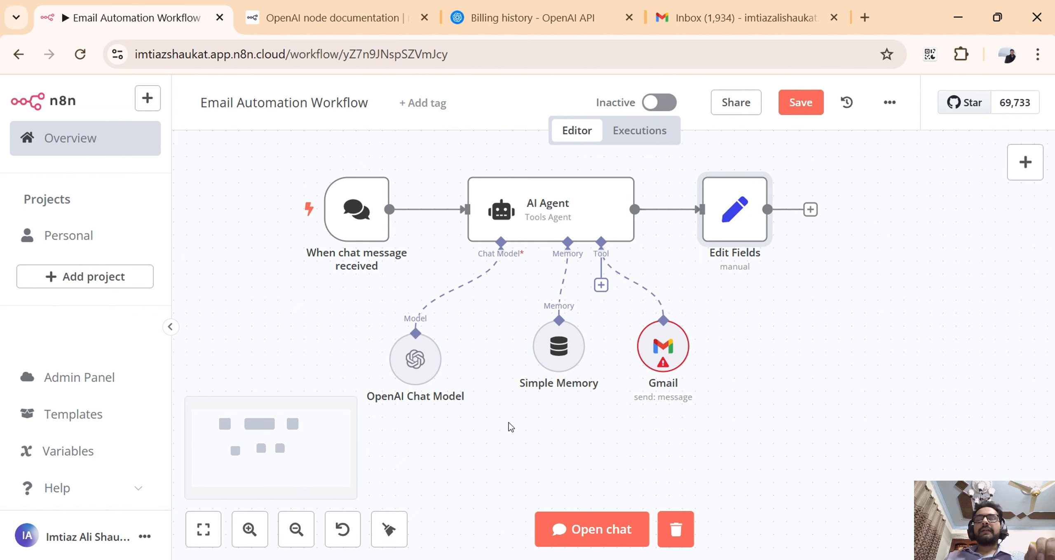
mouse_move(520, 394)
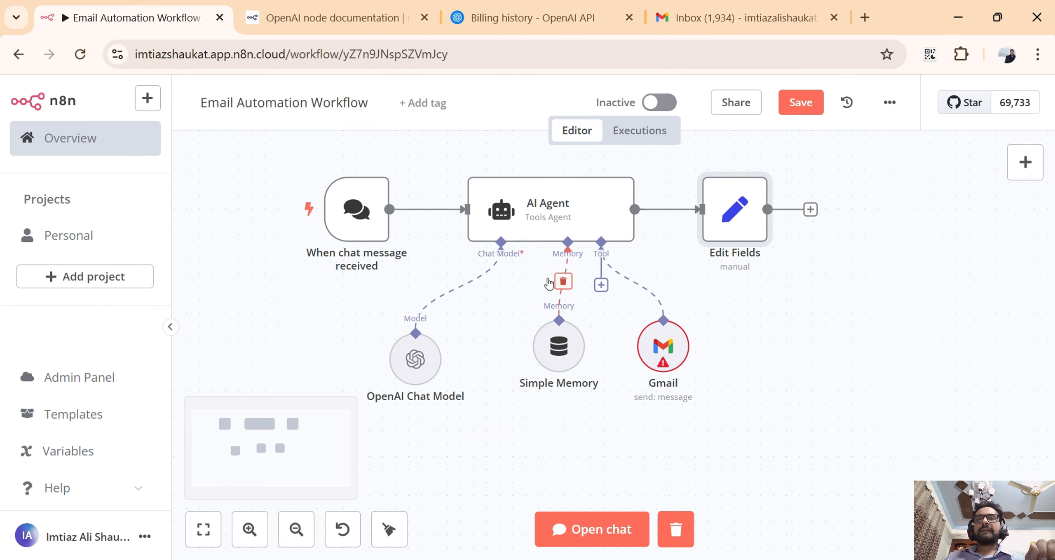
mouse_move(568, 297)
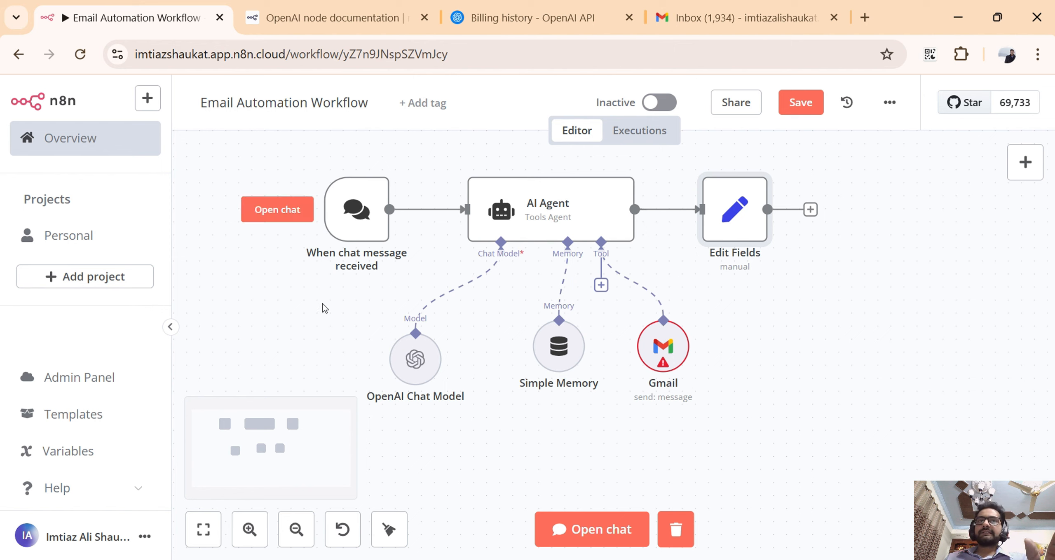
left_click(361, 232)
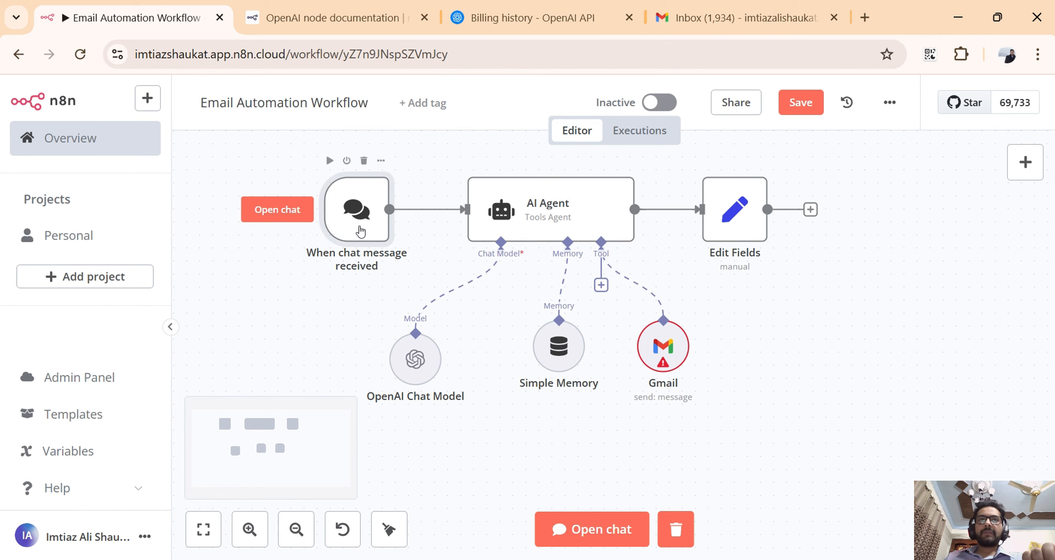
double_click(360, 232)
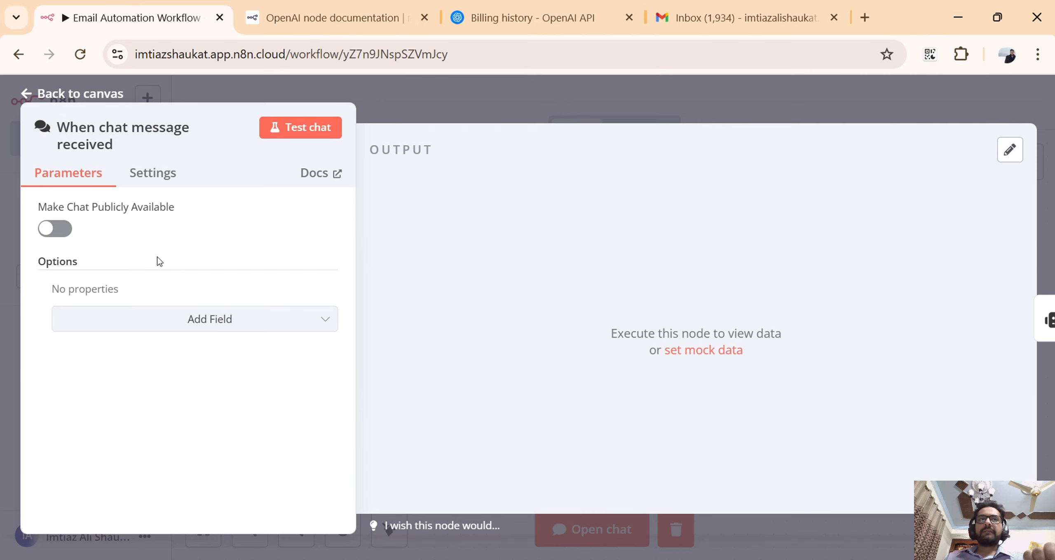
left_click(296, 322)
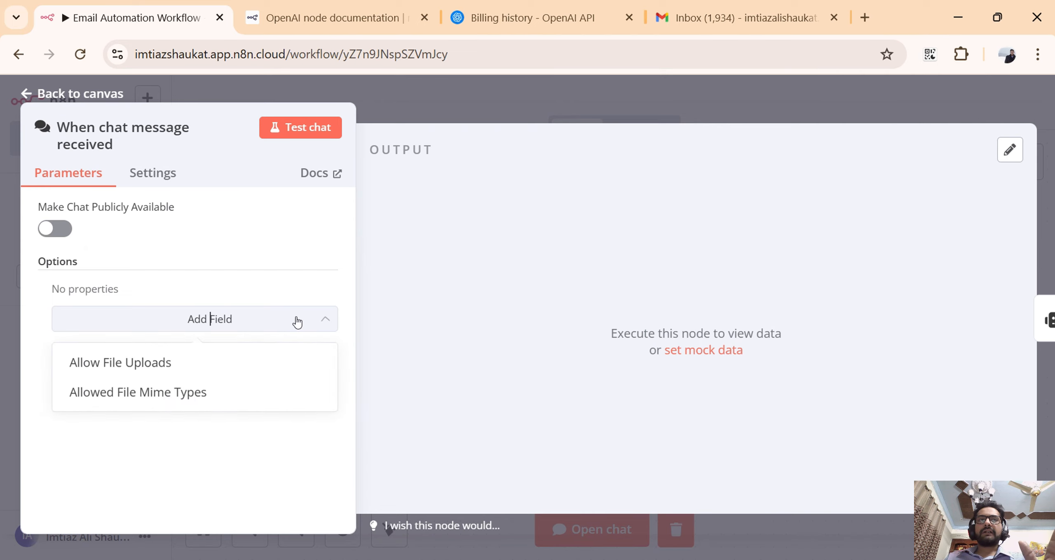
left_click(297, 322)
left_click(627, 84)
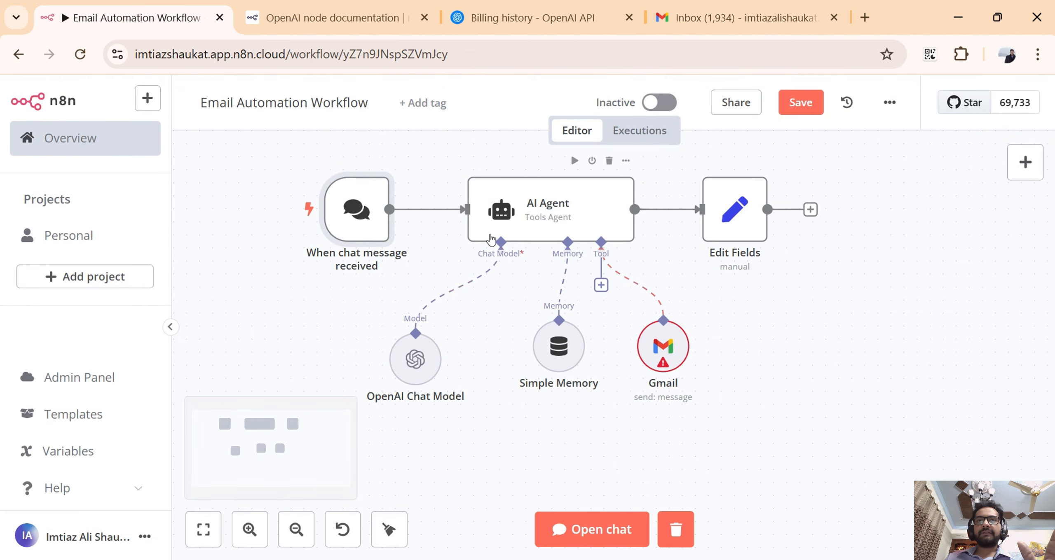
Open the OpenAI Chat Model node and select OpenAi account 2 as its credential.
left_click(429, 363)
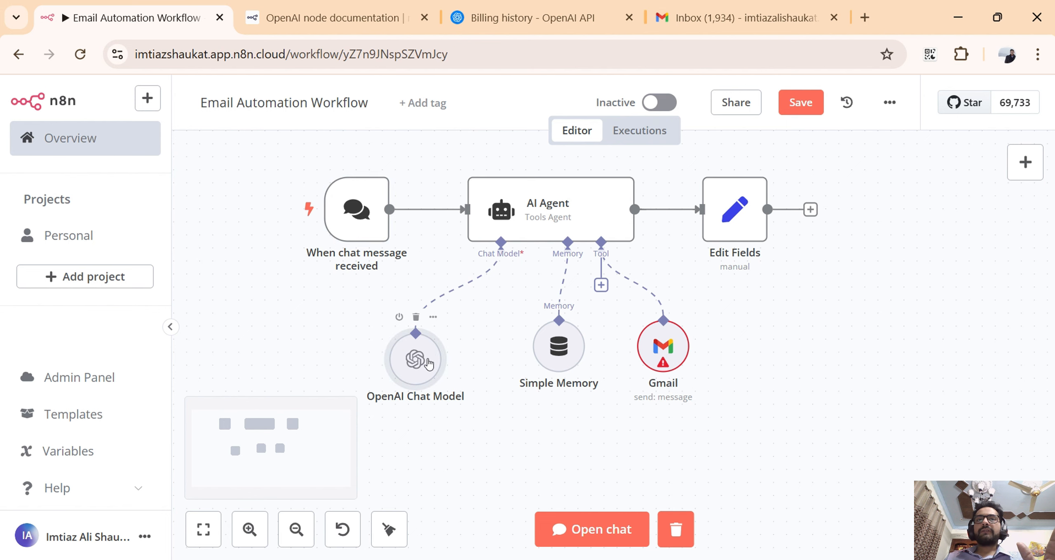
double_click(429, 363)
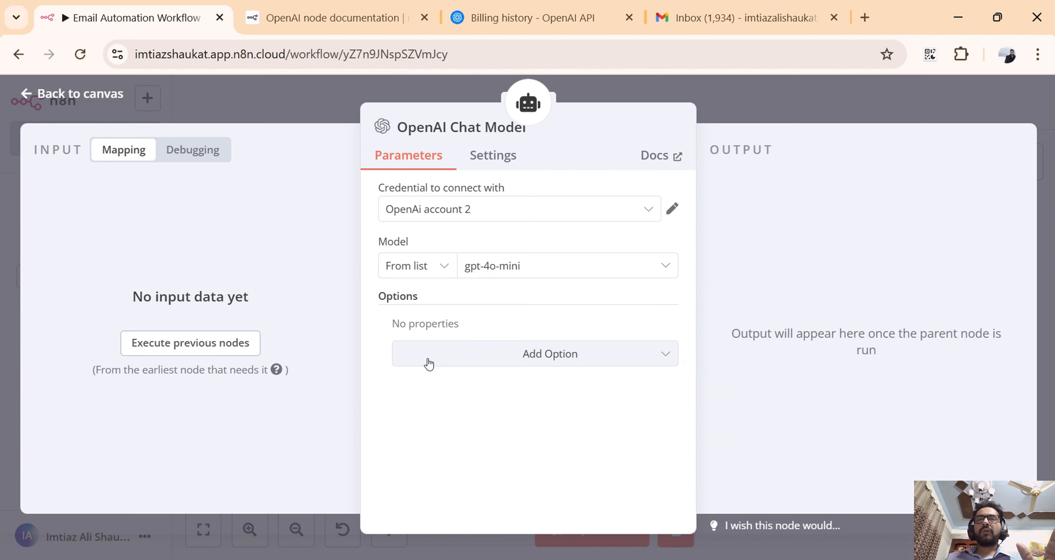
left_click(646, 213)
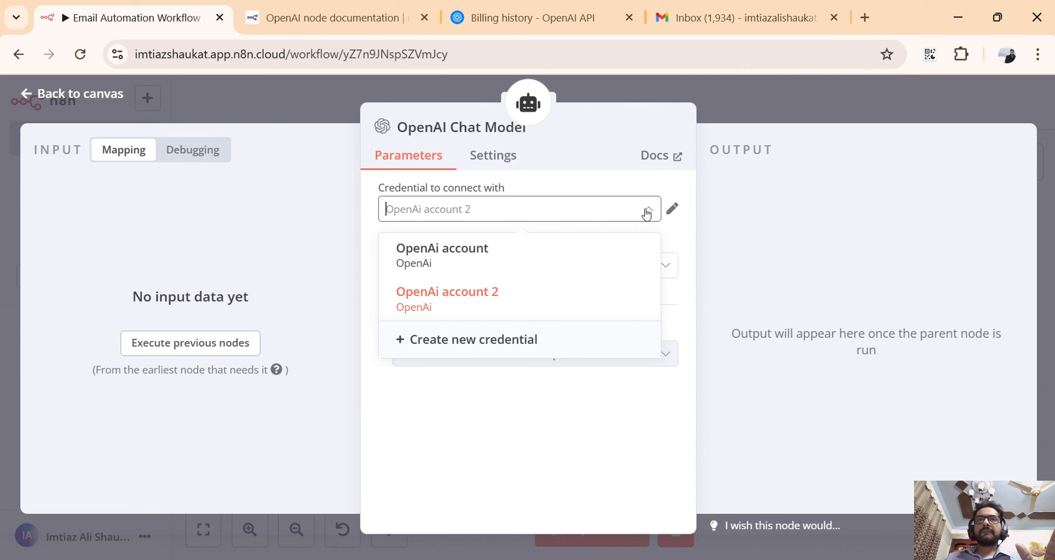
left_click(578, 309)
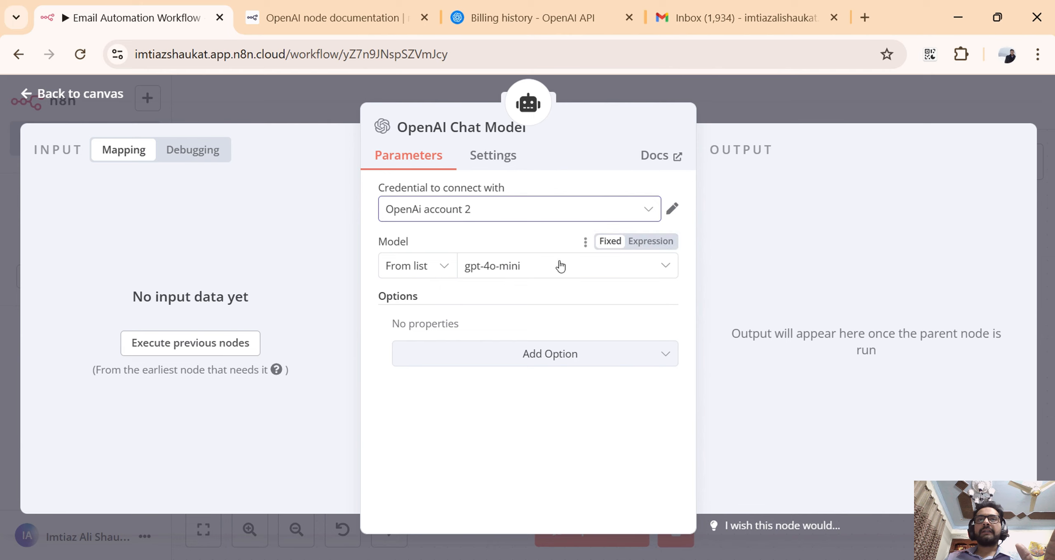
Consult the OpenAI Chat Model node's documentation down to its node parameters and return to the workflow.
left_click(650, 160)
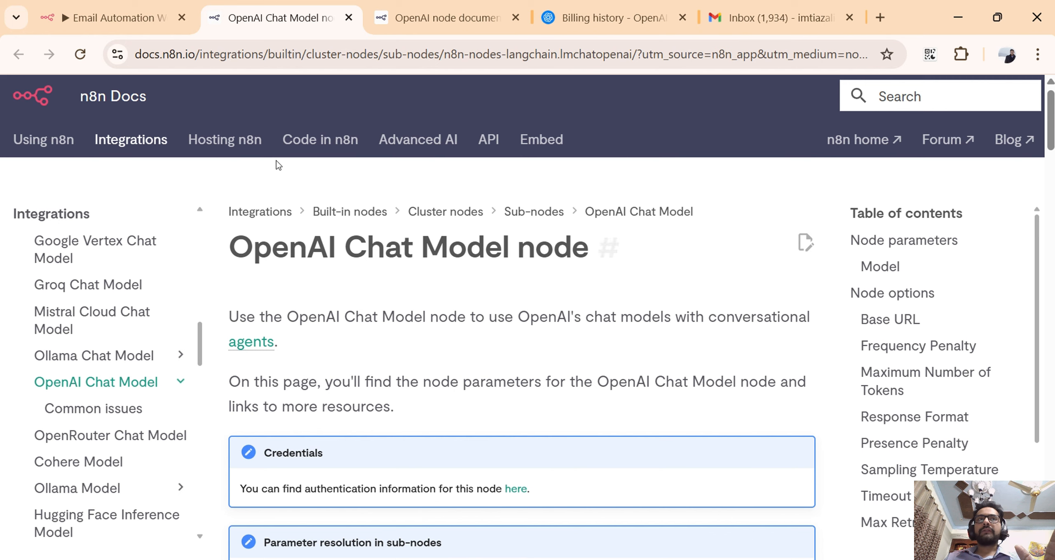
left_click(140, 27)
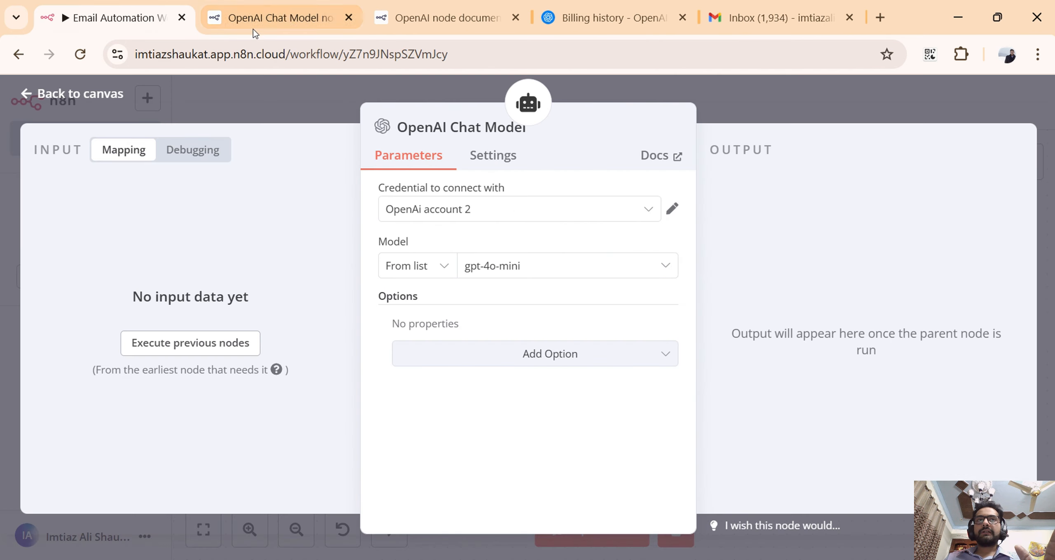
left_click(253, 30)
scroll(593, 356, "down", 6)
scroll(595, 356, "down", 4)
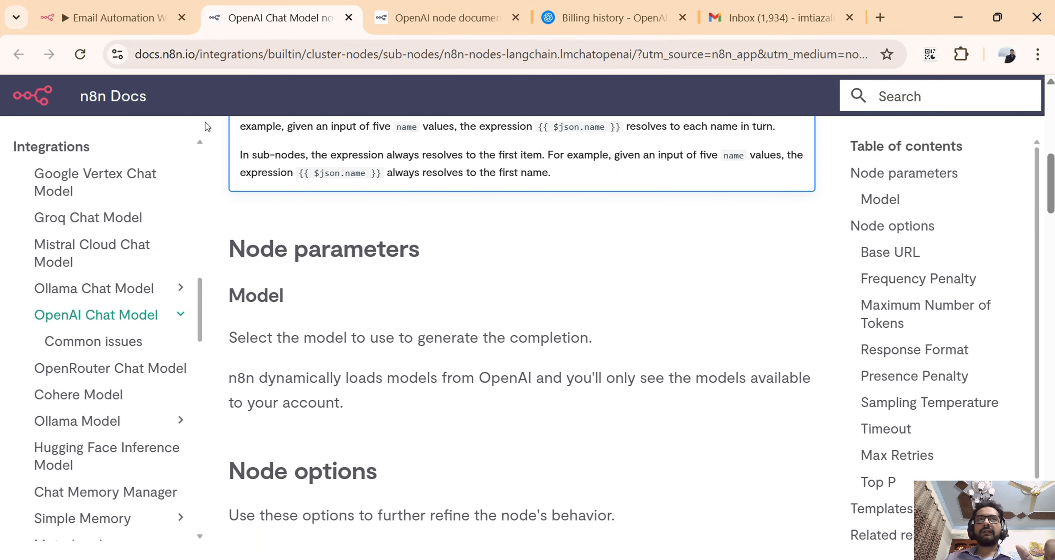
left_click(140, 26)
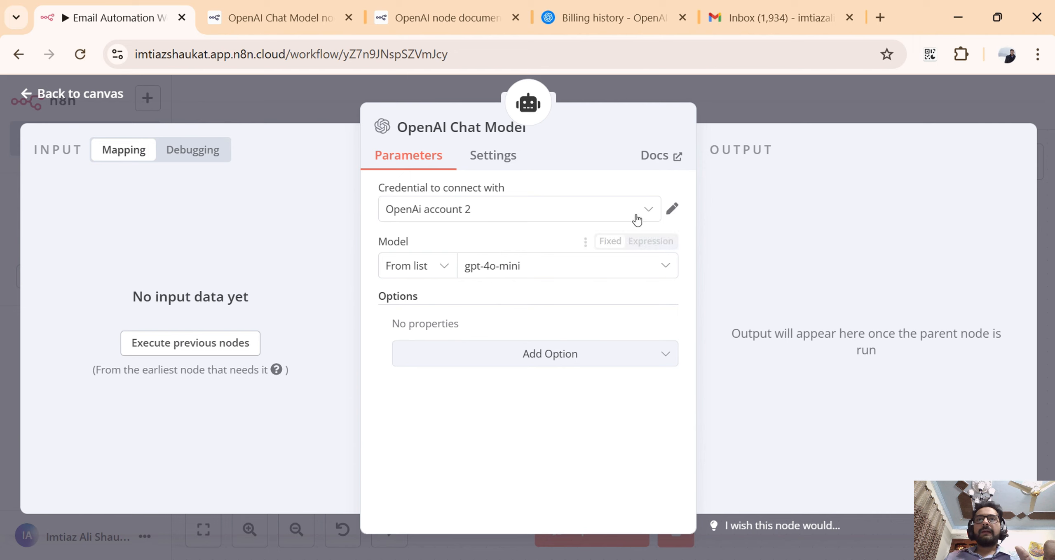
Review the OpenAI Chat Model's credential choices, model list and node settings without changing them, and return to the canvas.
left_click(651, 213)
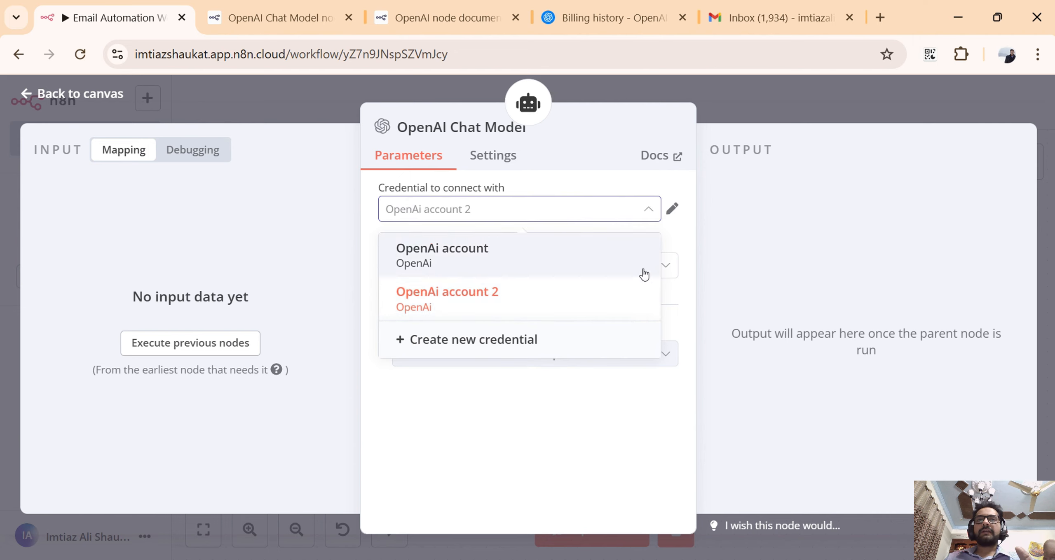
left_click(647, 213)
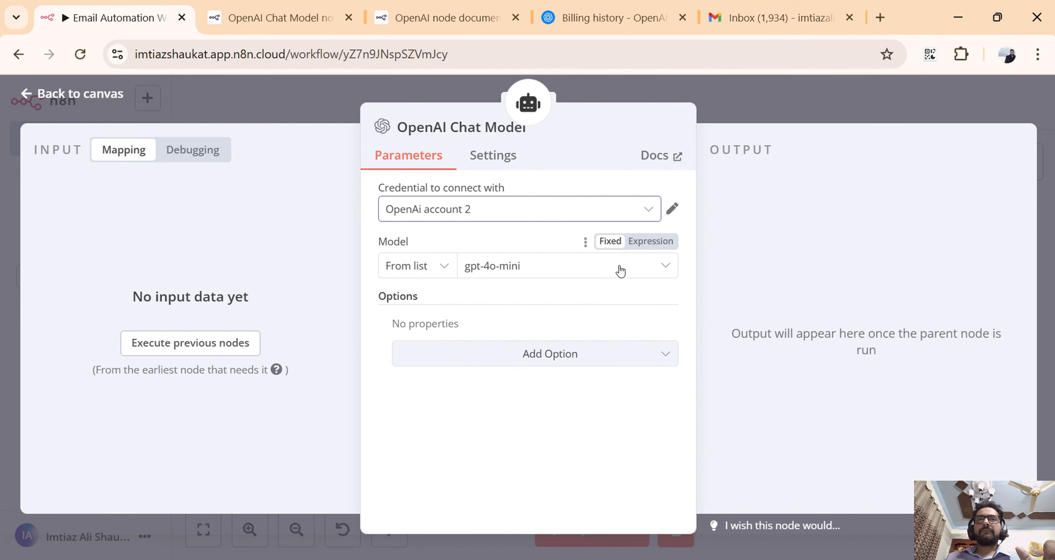
left_click(662, 273)
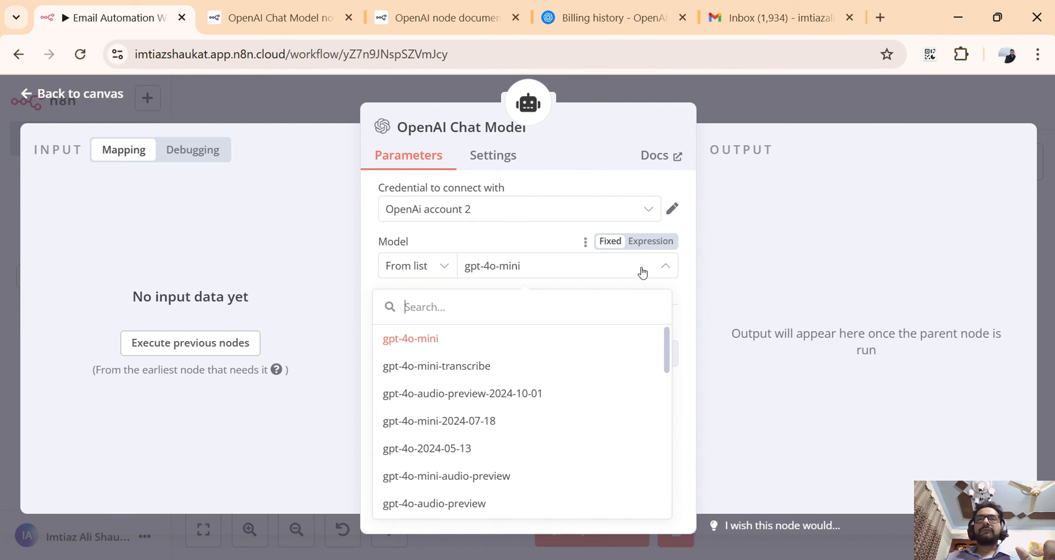
left_click(505, 247)
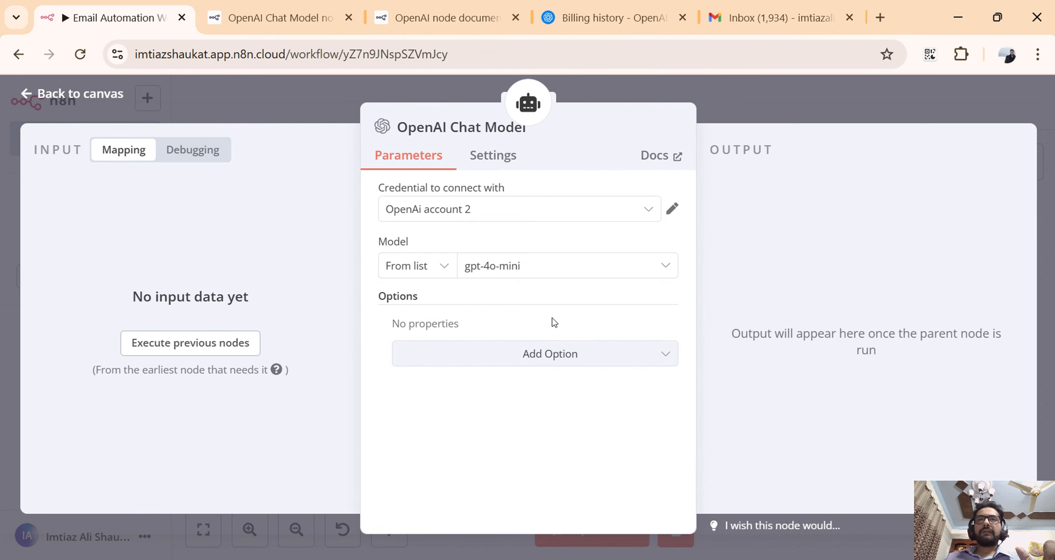
left_click(506, 166)
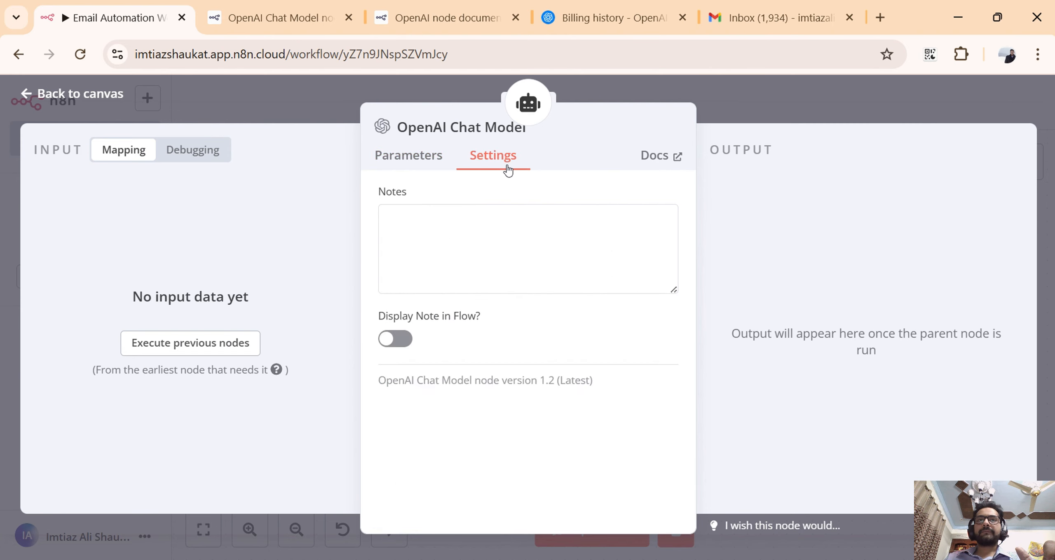
left_click(775, 100)
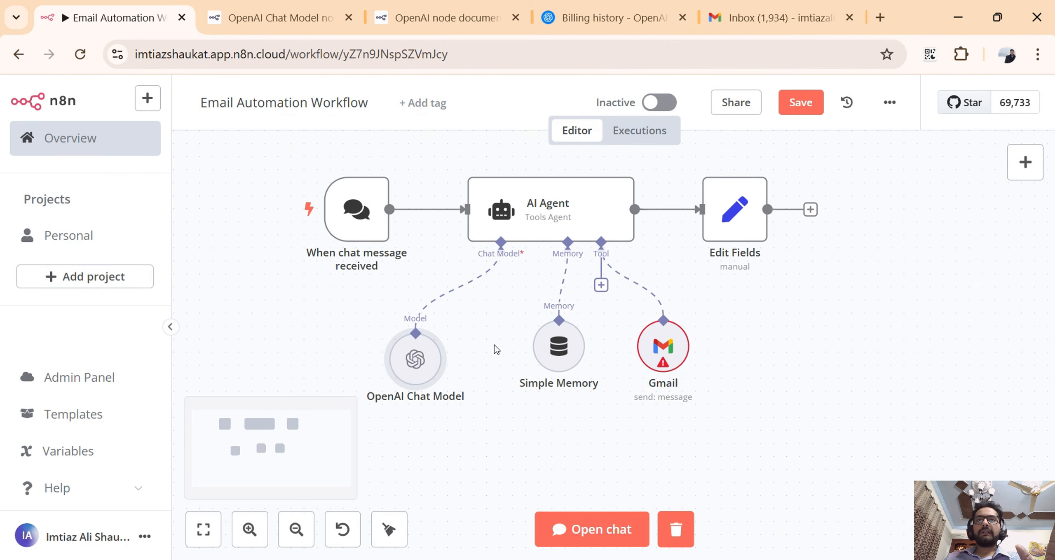
Open the Simple Memory node, review its Session ID choices and session key without changing them, and return to the canvas.
left_click(545, 352)
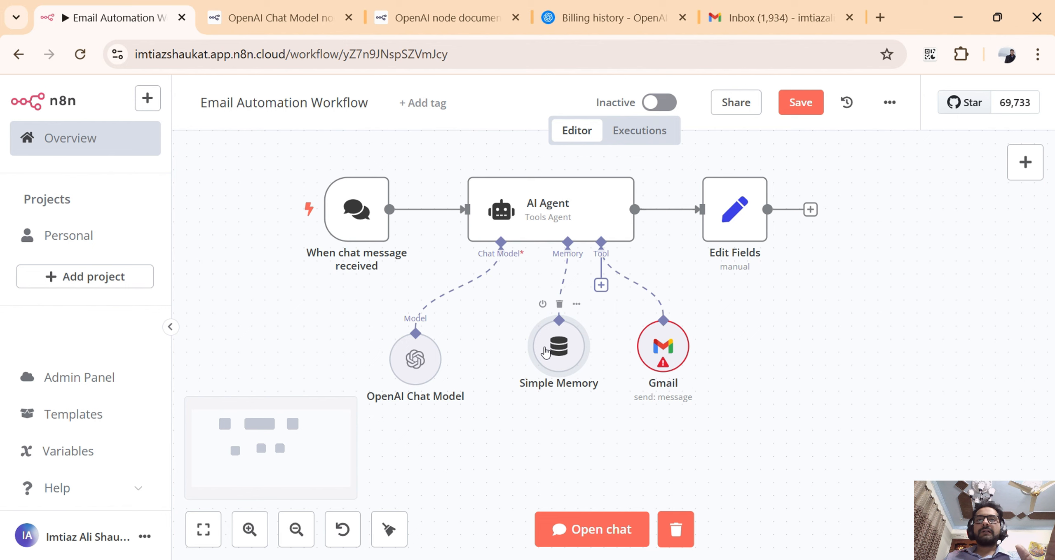
double_click(545, 353)
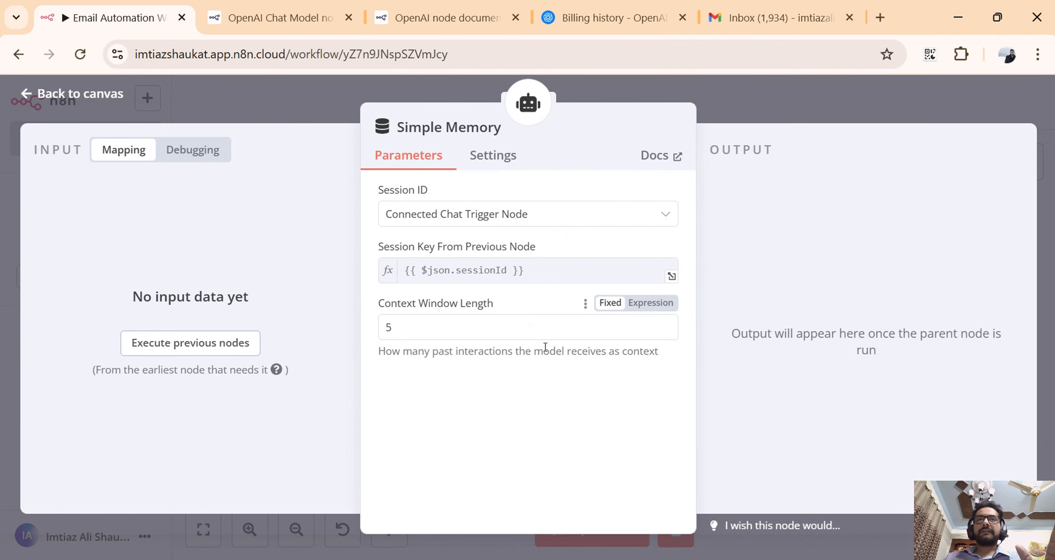
left_click(536, 274)
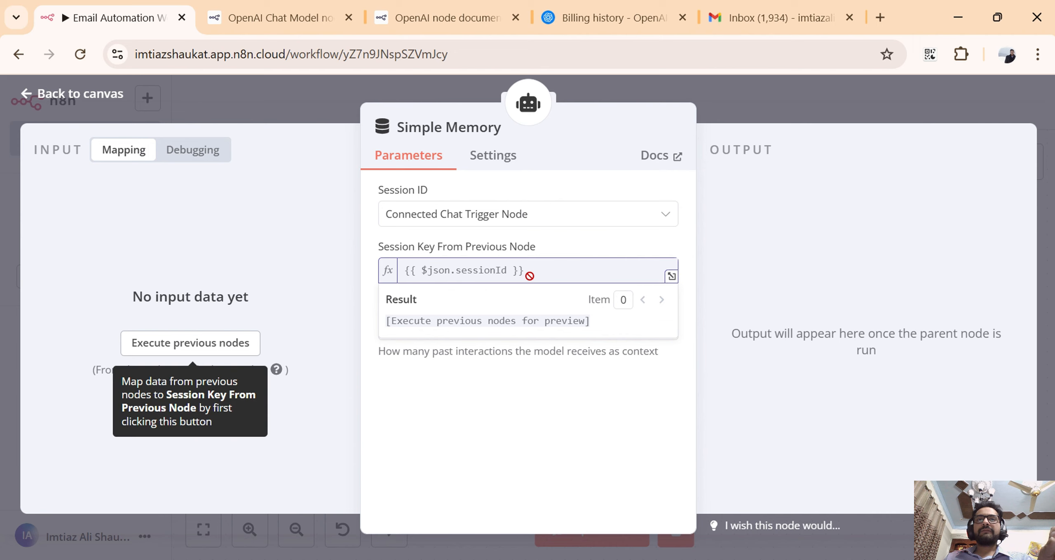
left_click(636, 232)
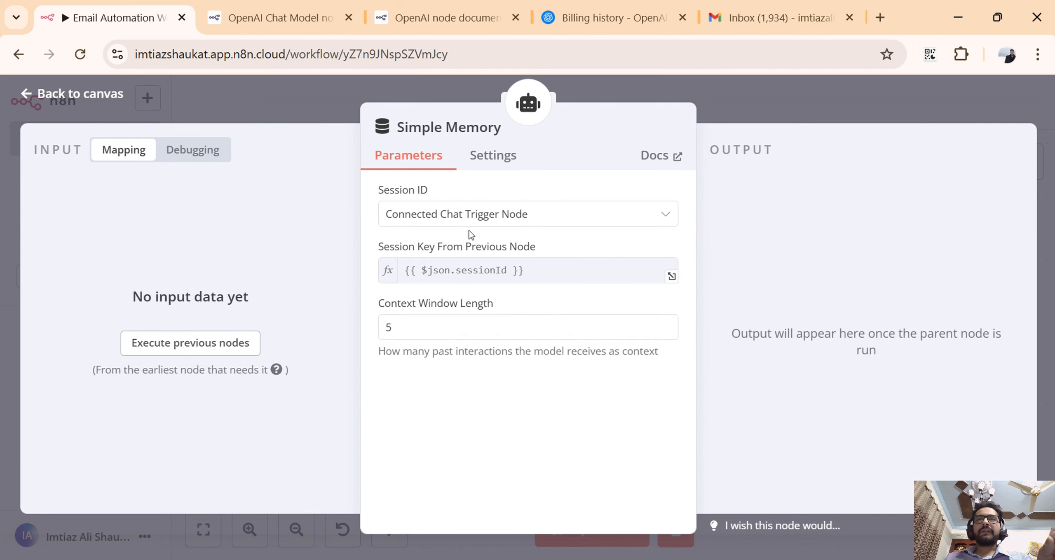
left_click(536, 225)
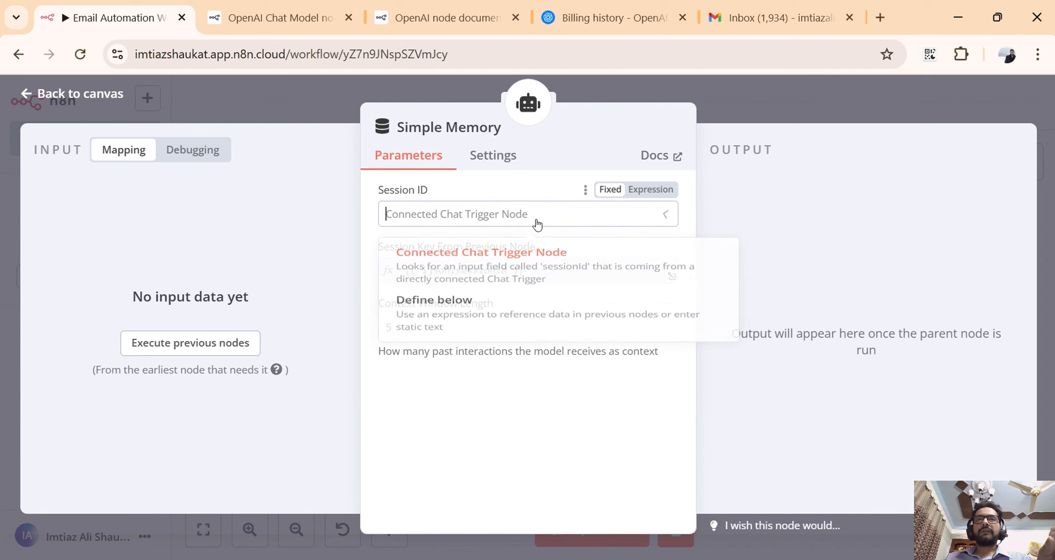
left_click(536, 225)
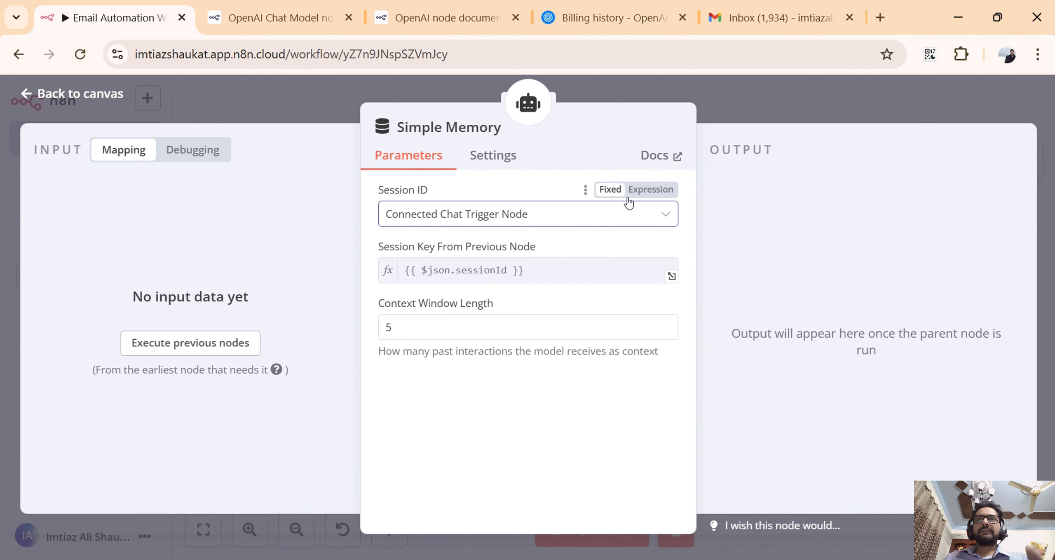
left_click(824, 104)
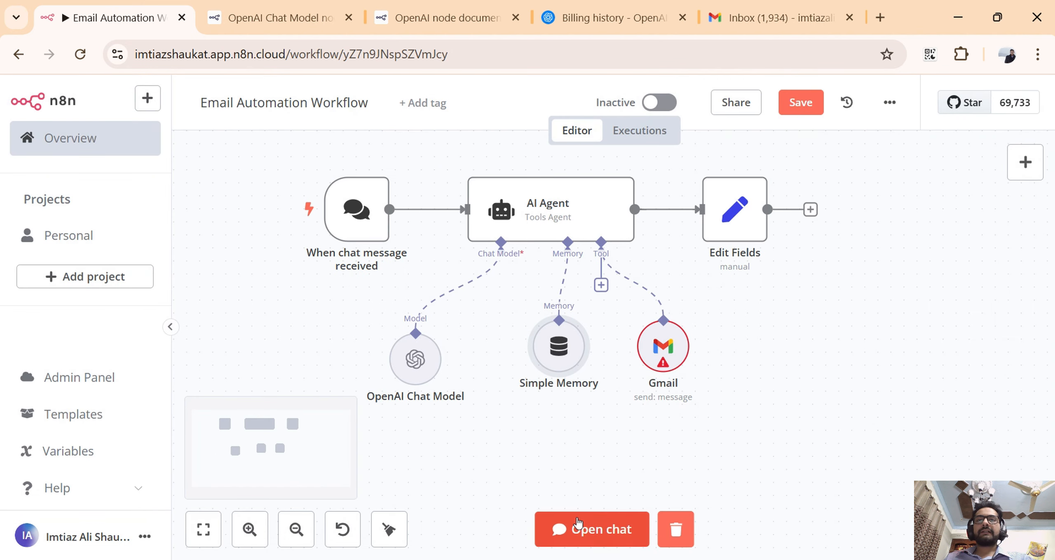
Open the workflow chat, draft a short message introducing oneself by name, and clear it without sending.
left_click(548, 527)
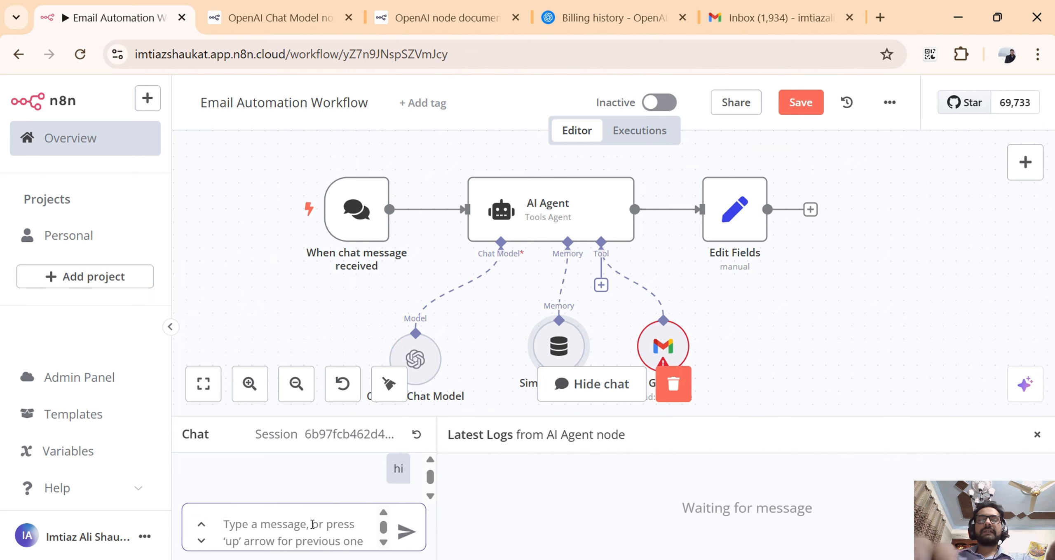
type("i am imti")
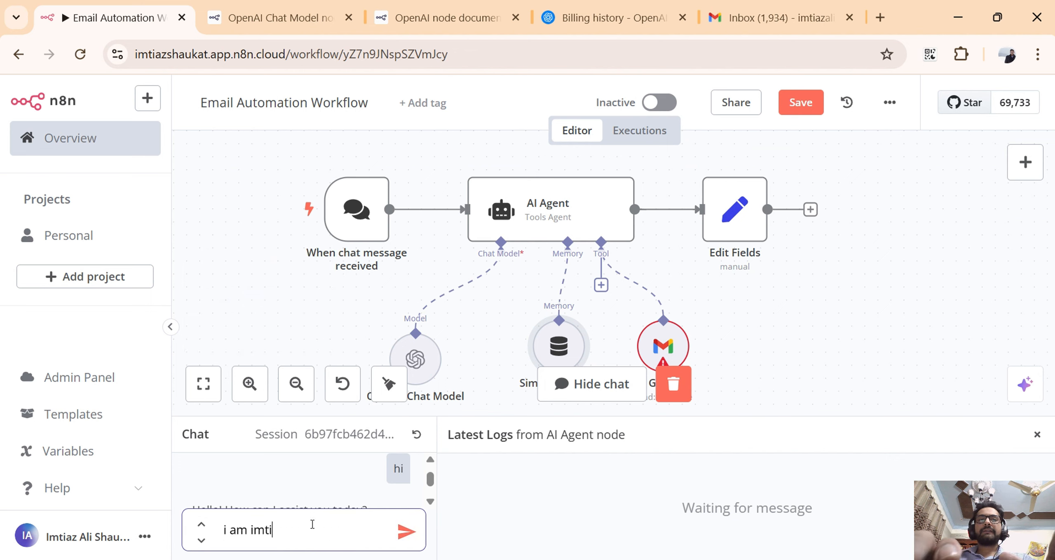
type("az")
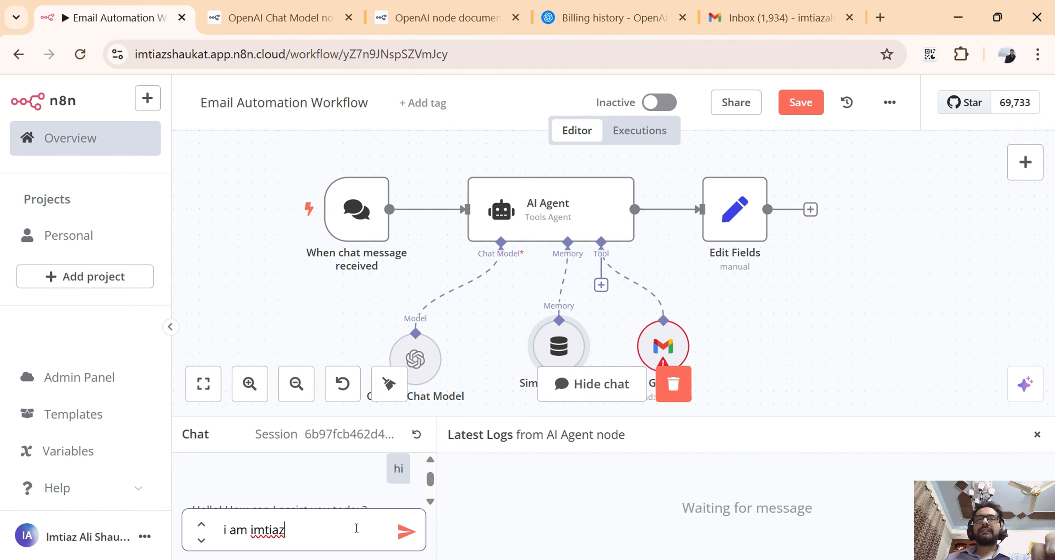
left_click_drag(356, 529, 221, 530)
key("BackSpace")
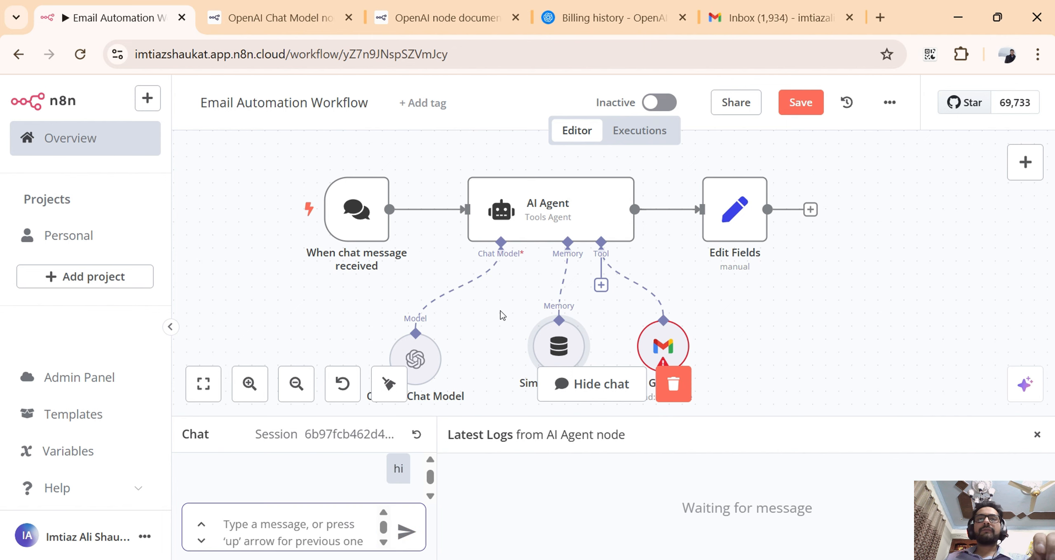
Reopen the Simple Memory node and examine the Context Window Length parameter and its description without changing the value.
scroll(501, 314, "down", 1)
left_click(543, 312)
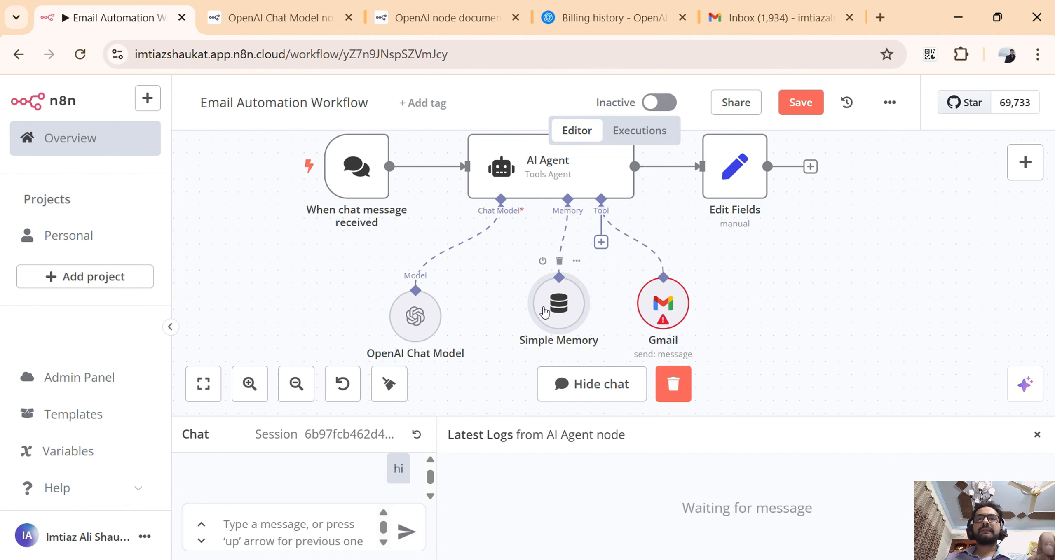
double_click(544, 312)
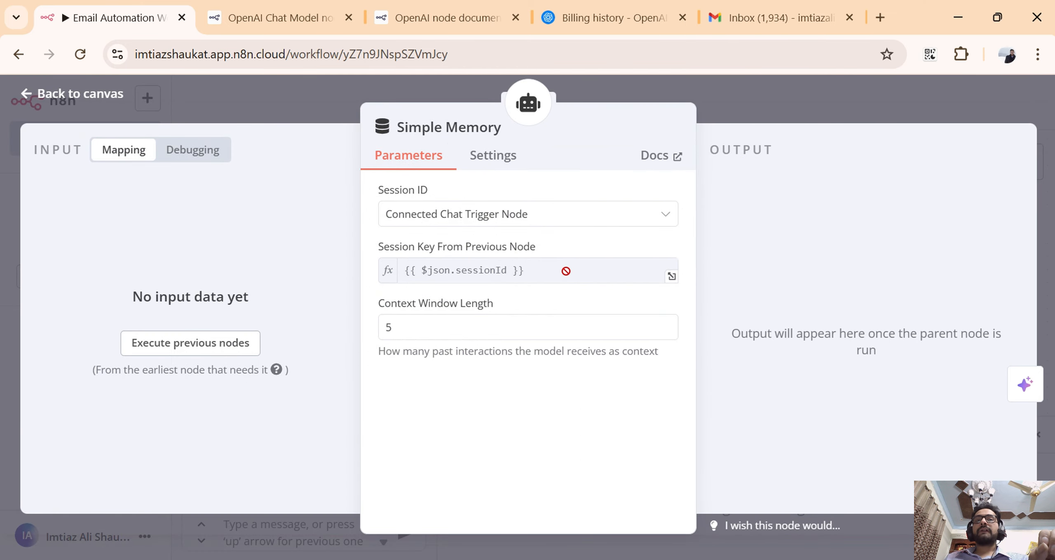
left_click(413, 329)
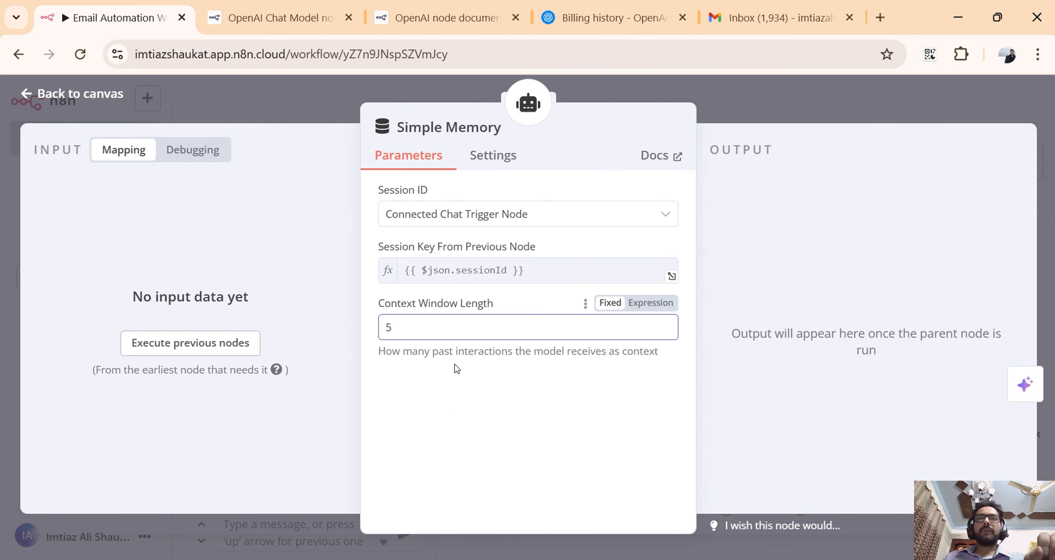
left_click_drag(454, 356, 642, 354)
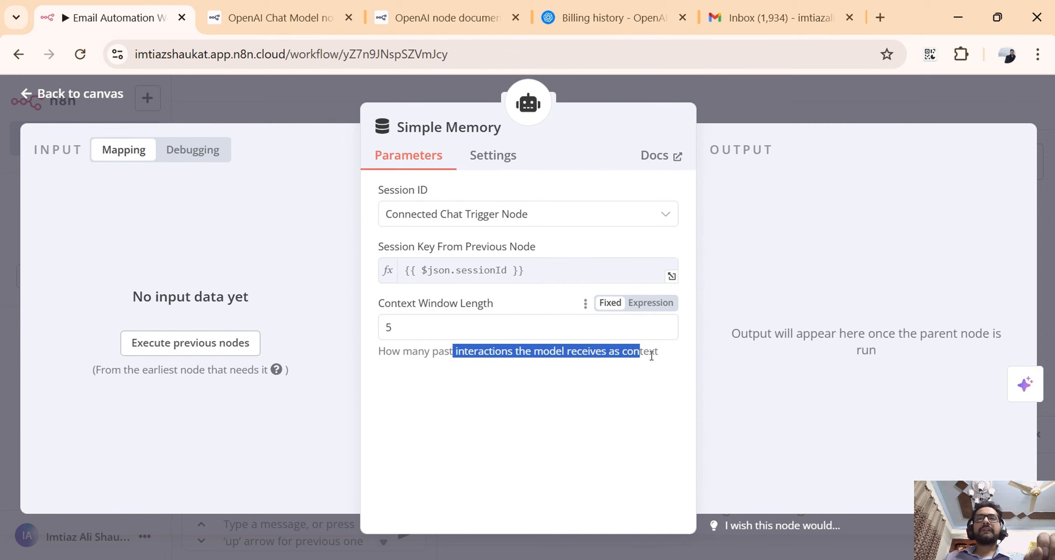
left_click(651, 356)
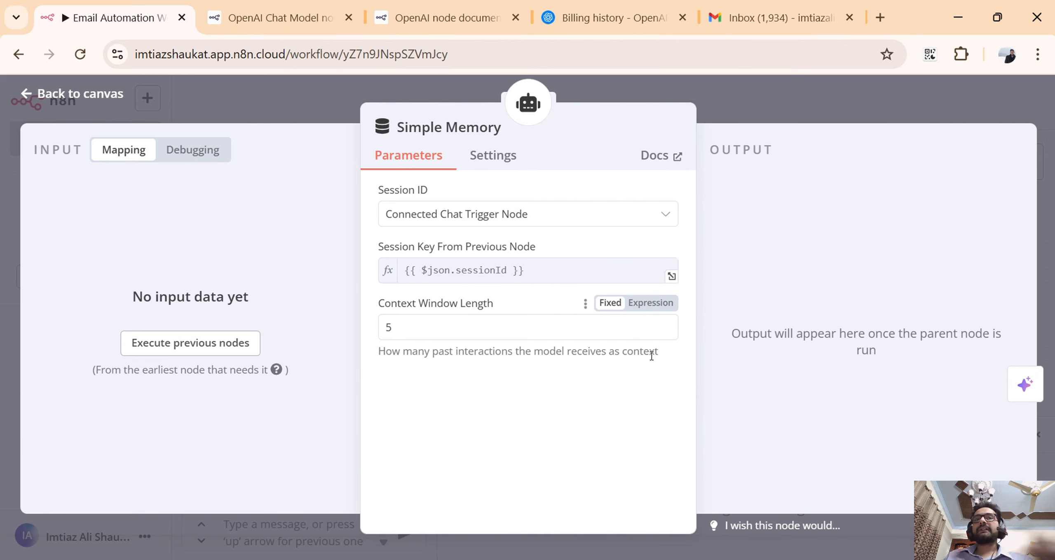
double_click(500, 330)
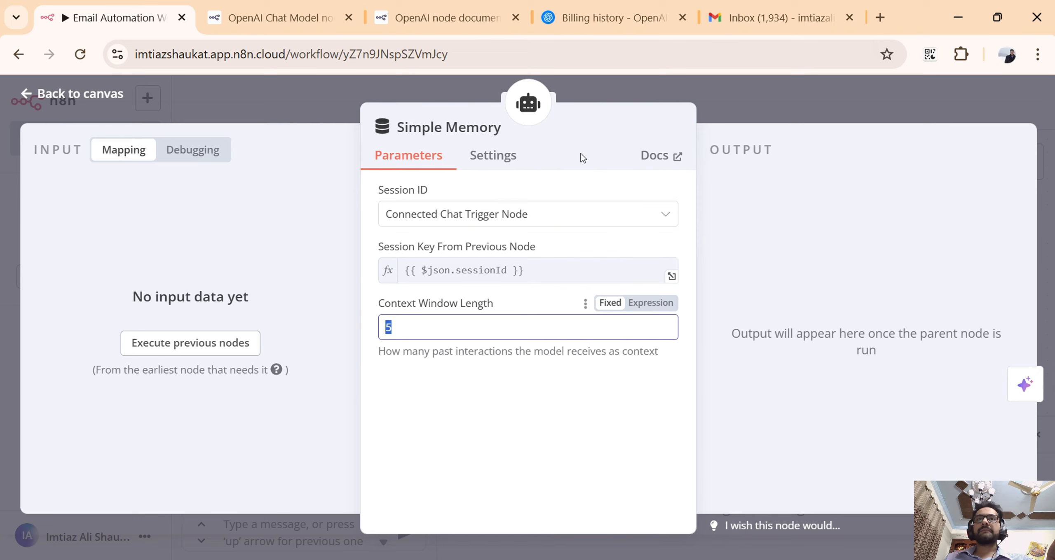
Consult the Simple Memory node's documentation page, close it, and return to the workflow canvas.
left_click(653, 156)
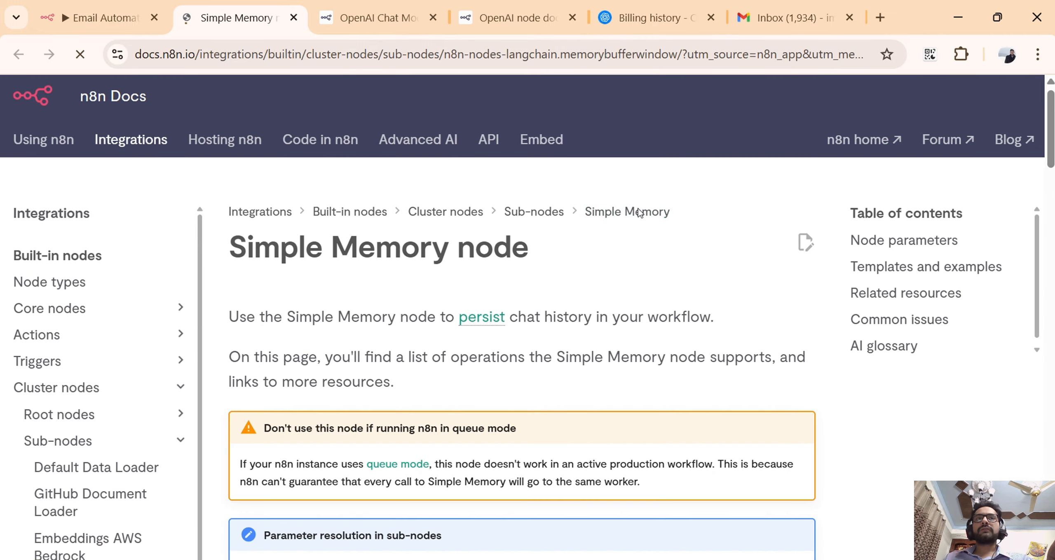
scroll(622, 247, "down", 2)
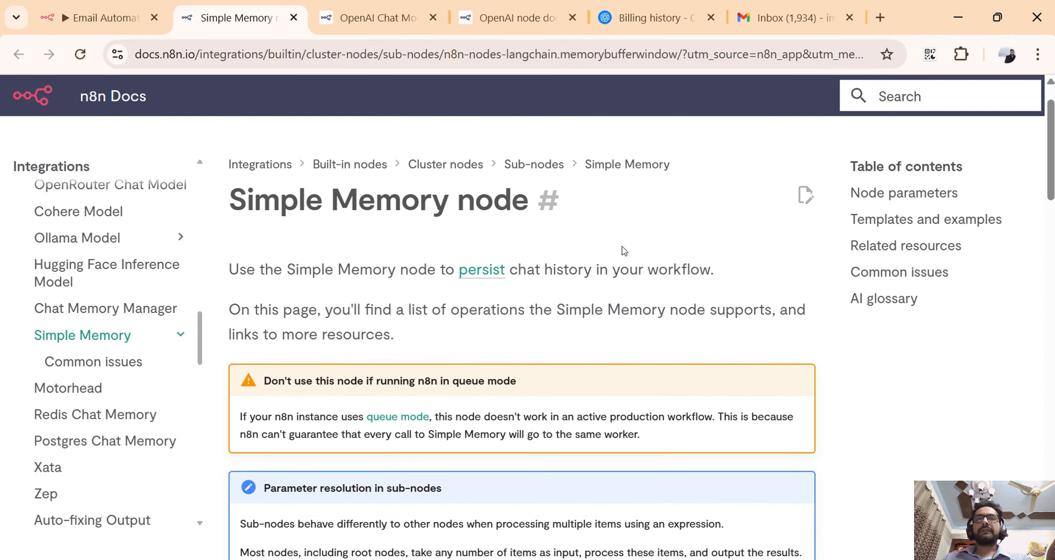
left_click(294, 17)
left_click(775, 105)
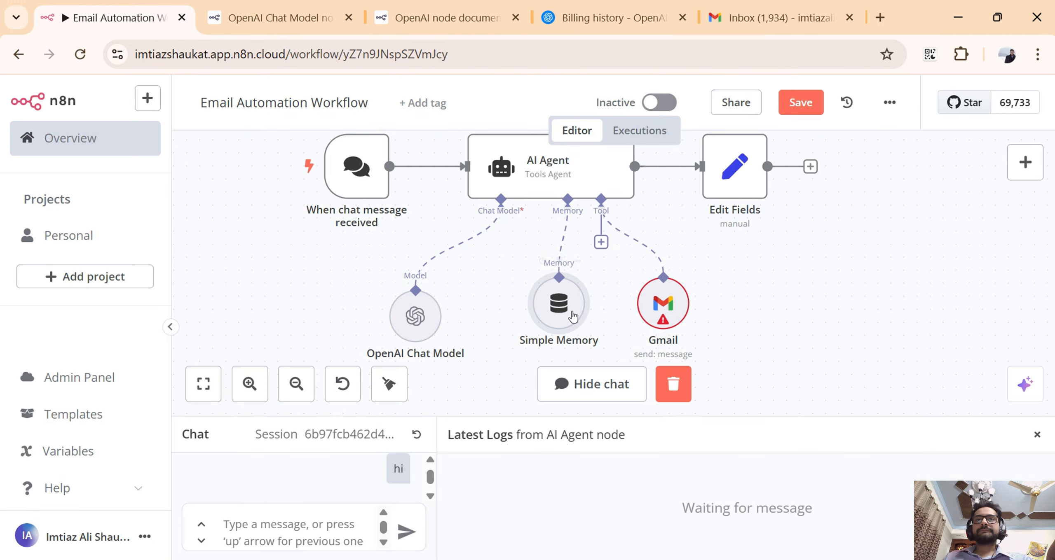
Open the Gmail node and review its available credentials, leaving Gmail account selected.
scroll(604, 293, "up", 2)
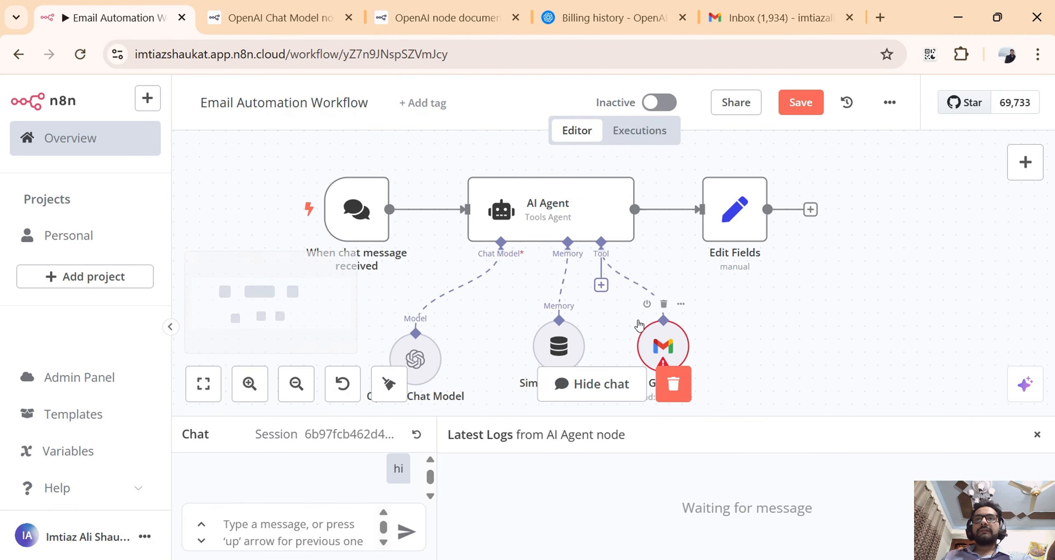
scroll(622, 332, "down", 2)
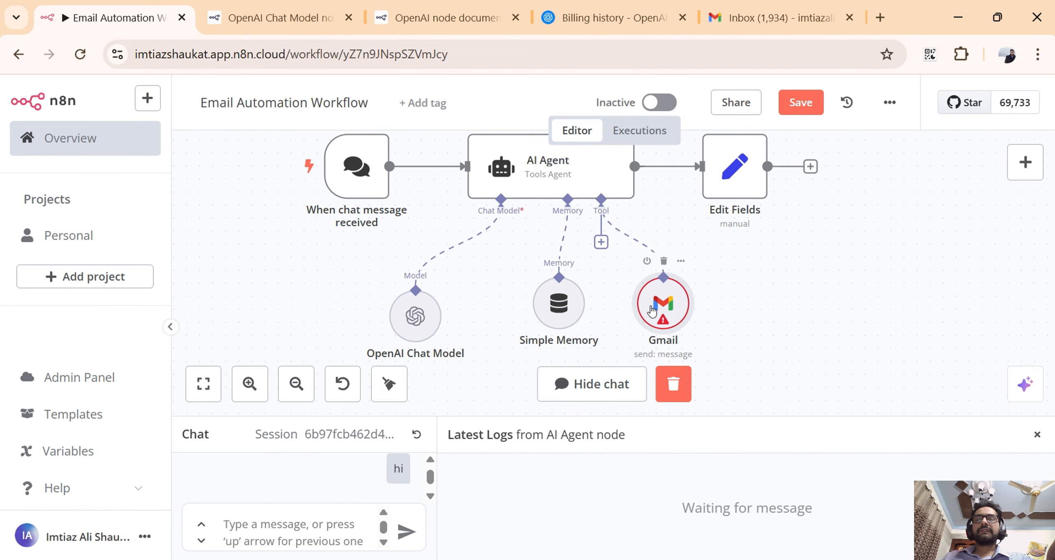
double_click(652, 311)
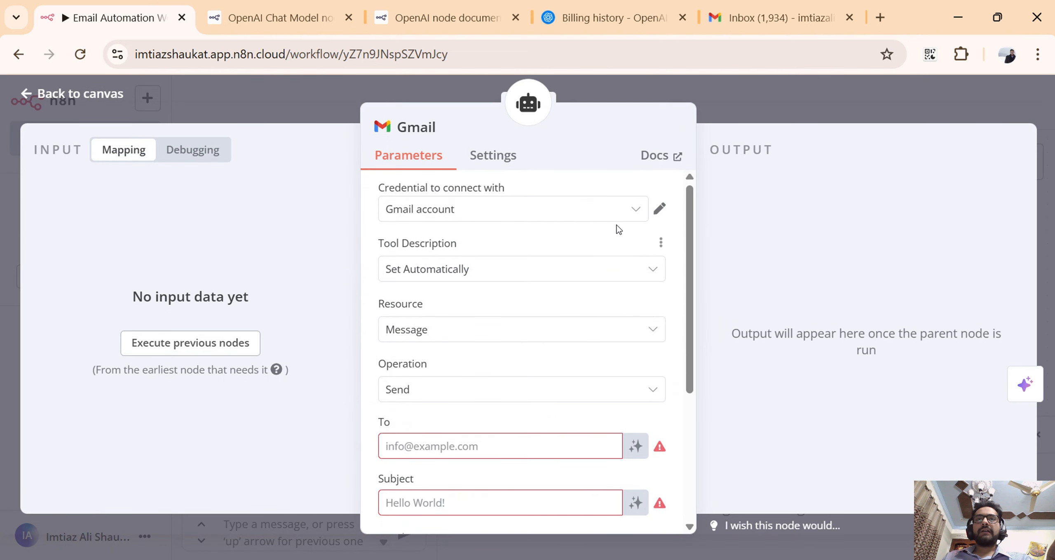
left_click(631, 216)
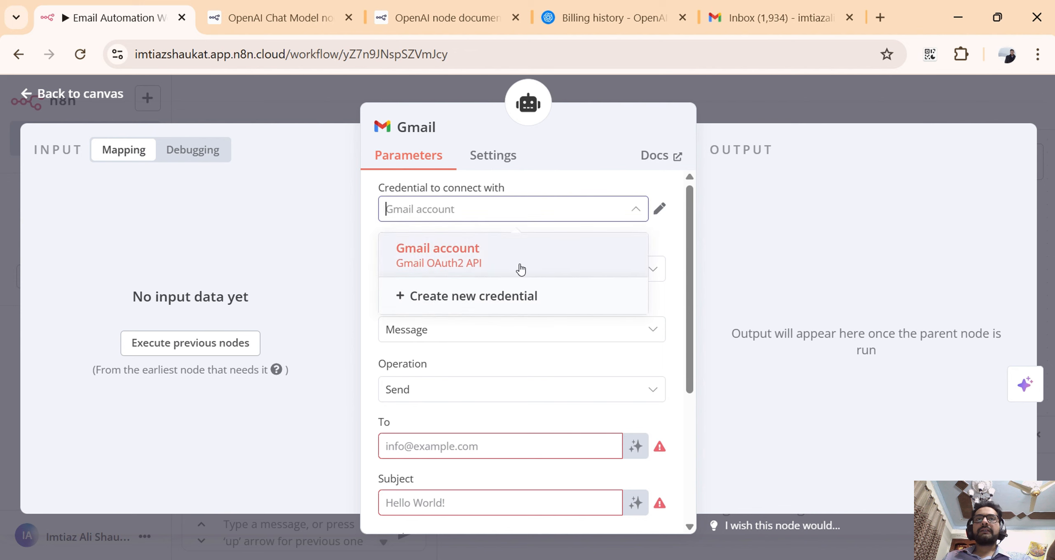
left_click(634, 217)
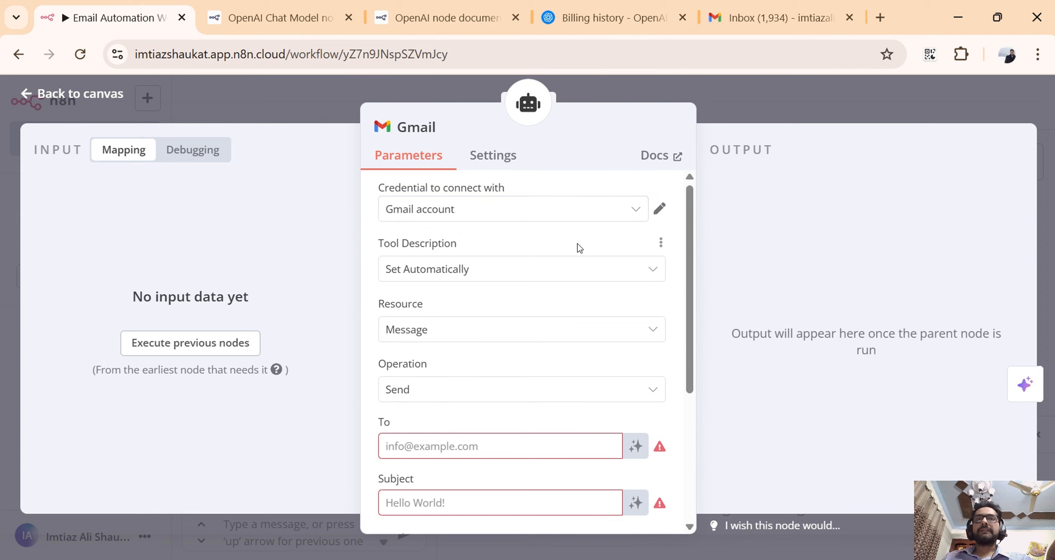
Review the Gmail node's Resource and Operation choices, keeping Message as the resource and Send as the operation.
scroll(577, 245, "down", 2)
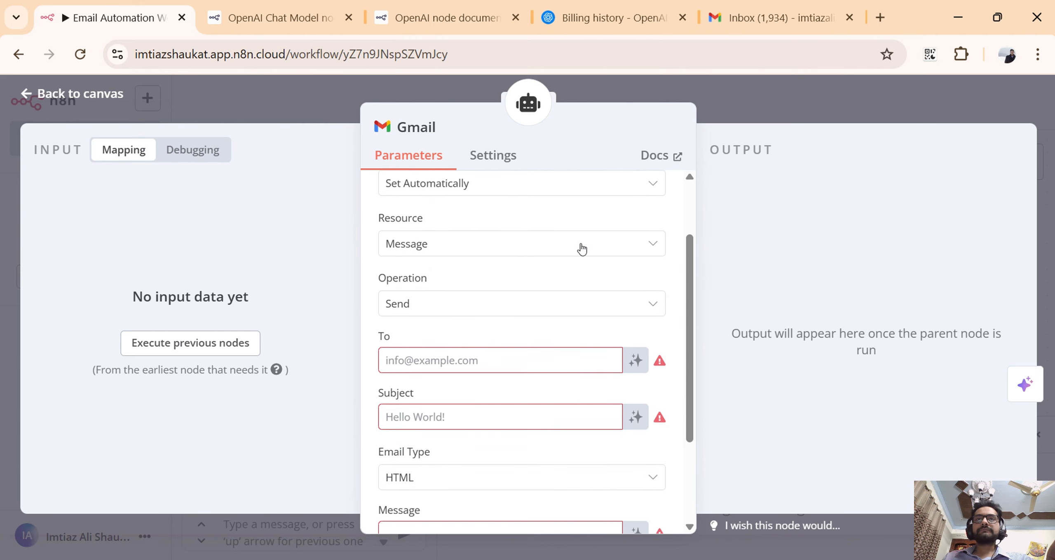
left_click(651, 248)
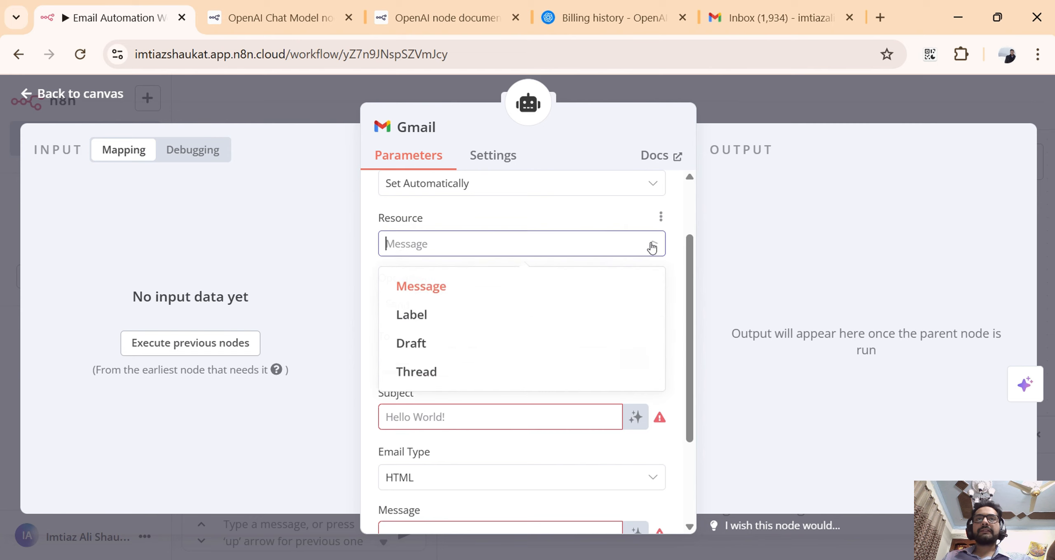
left_click(446, 296)
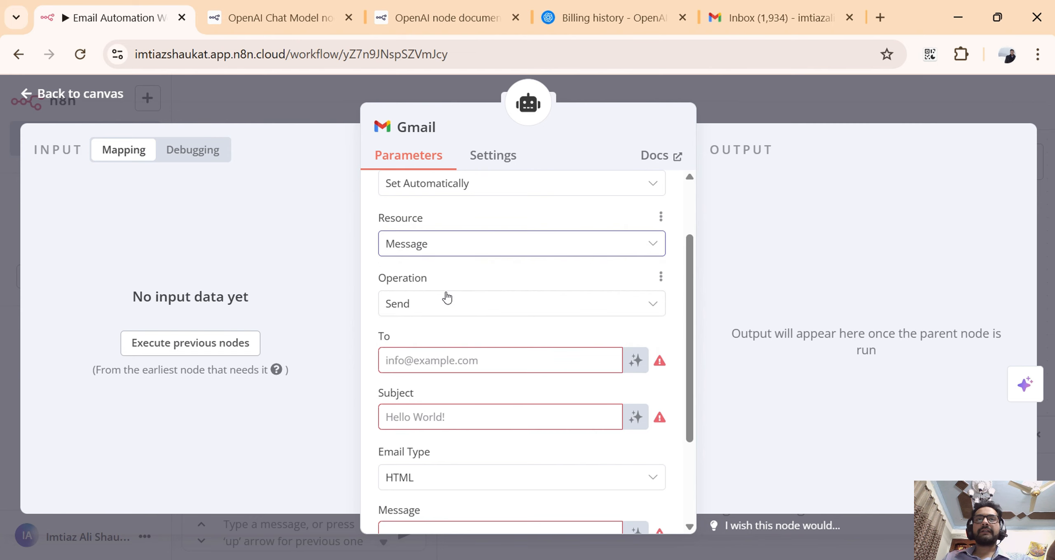
left_click(637, 247)
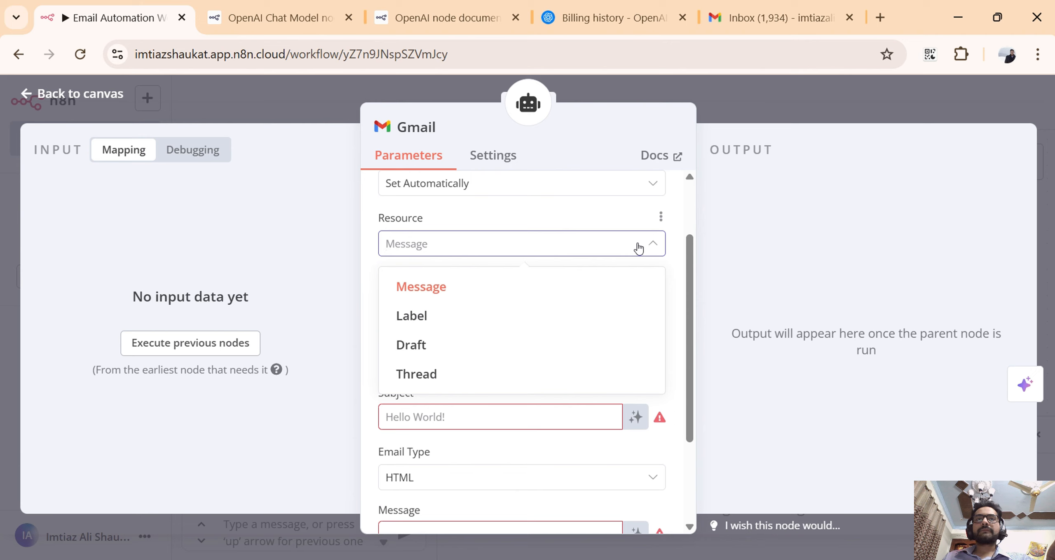
left_click(621, 223)
scroll(622, 238, "down", 2)
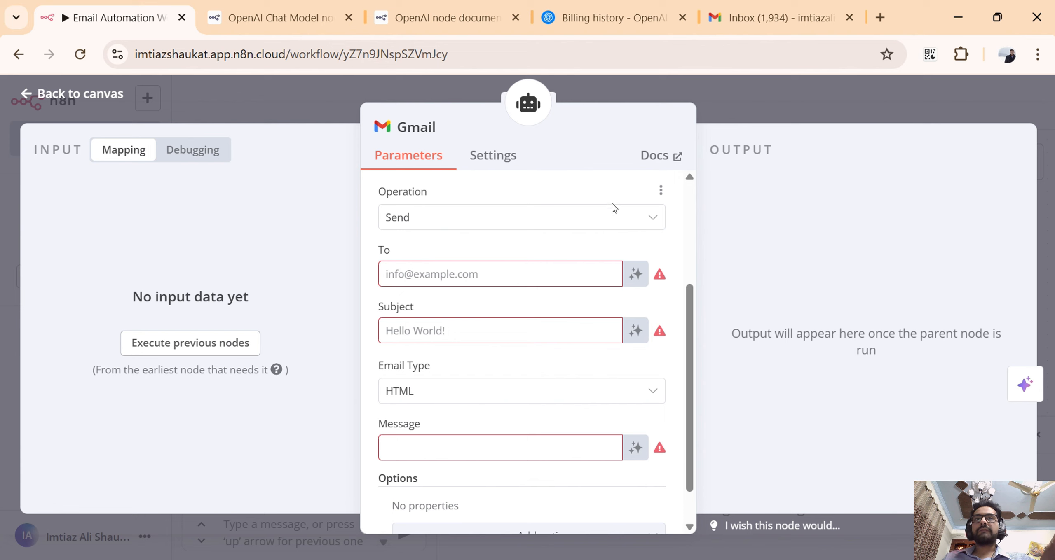
left_click(660, 219)
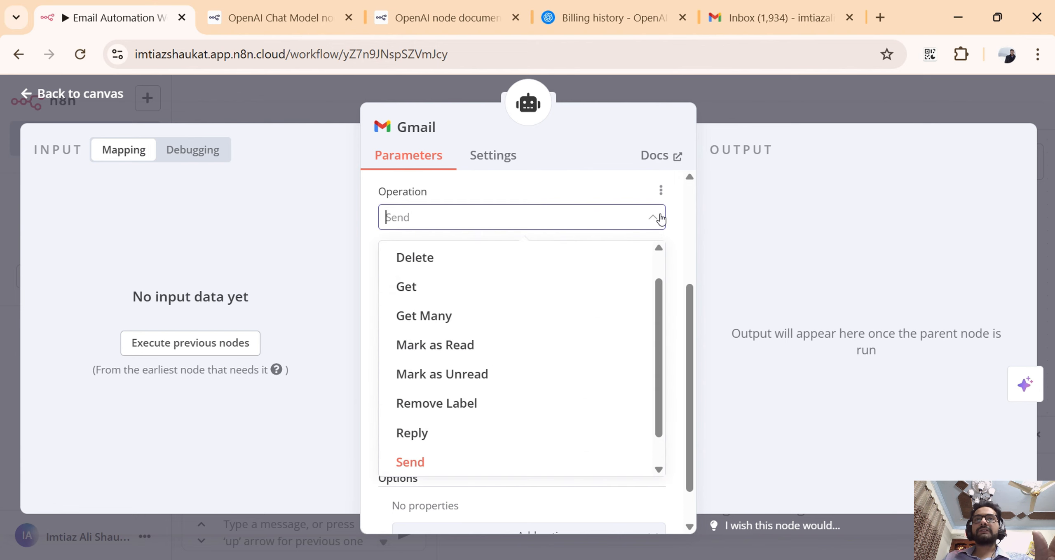
left_click(660, 219)
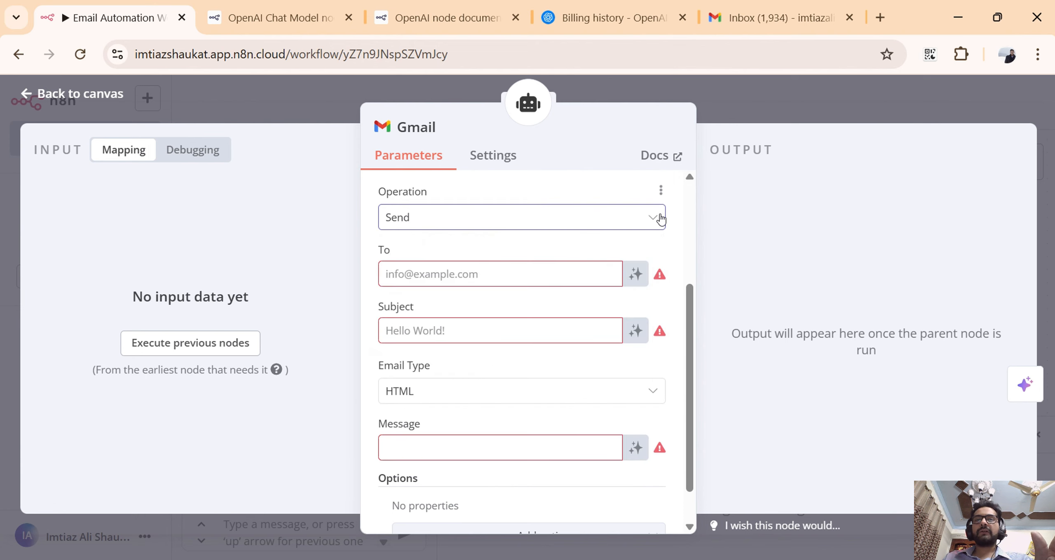
left_click(473, 265)
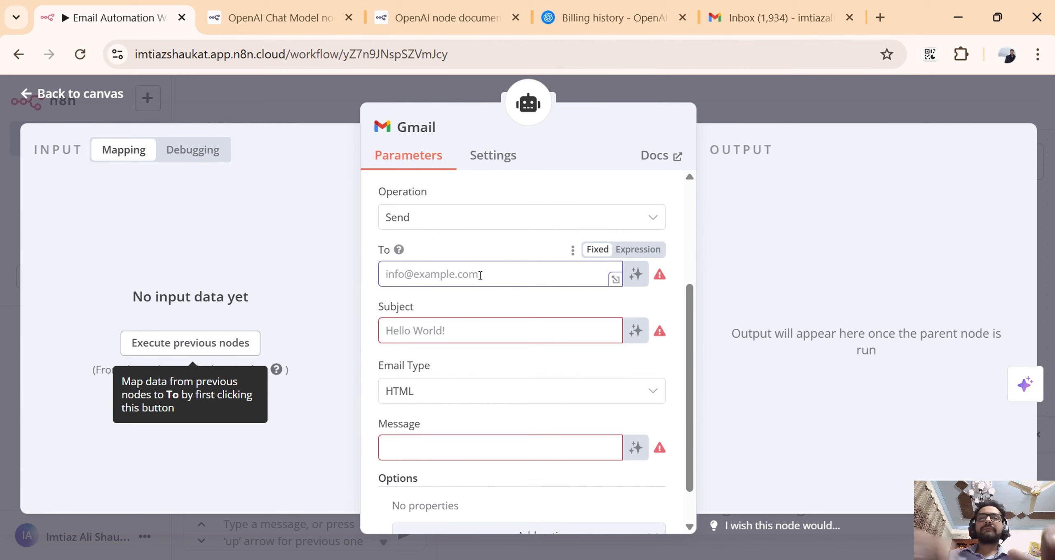
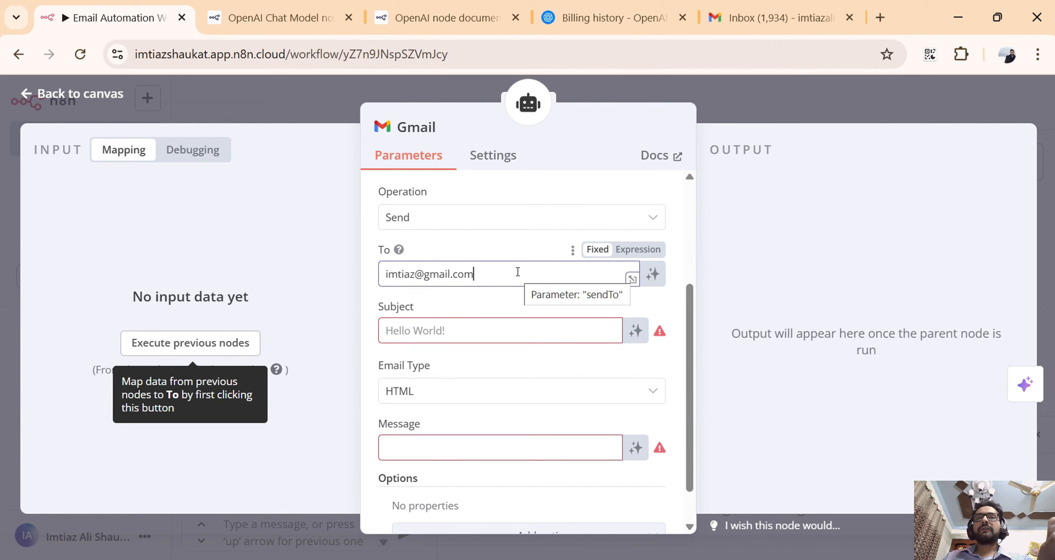
left_click_drag(518, 272, 387, 269)
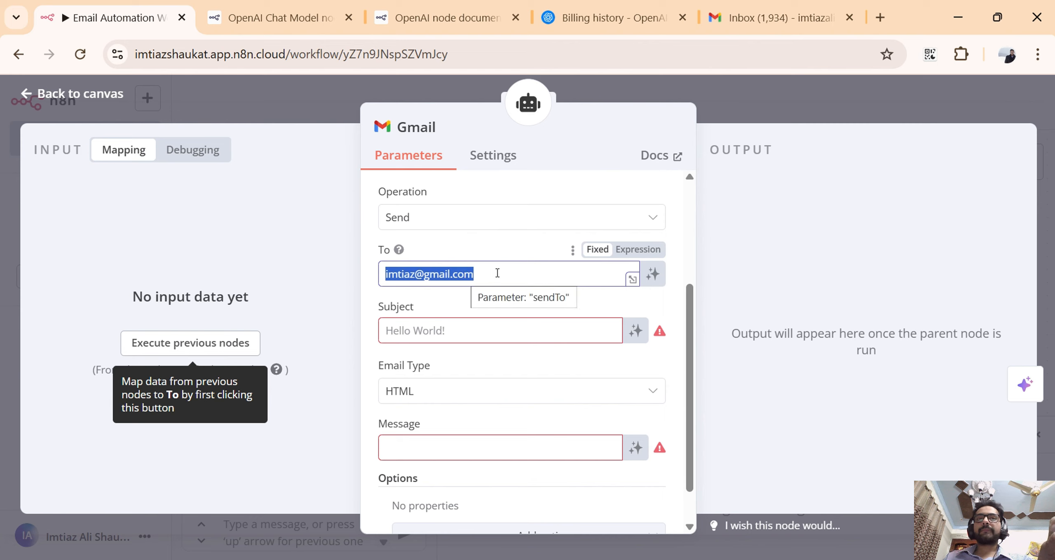
key("BackSpace")
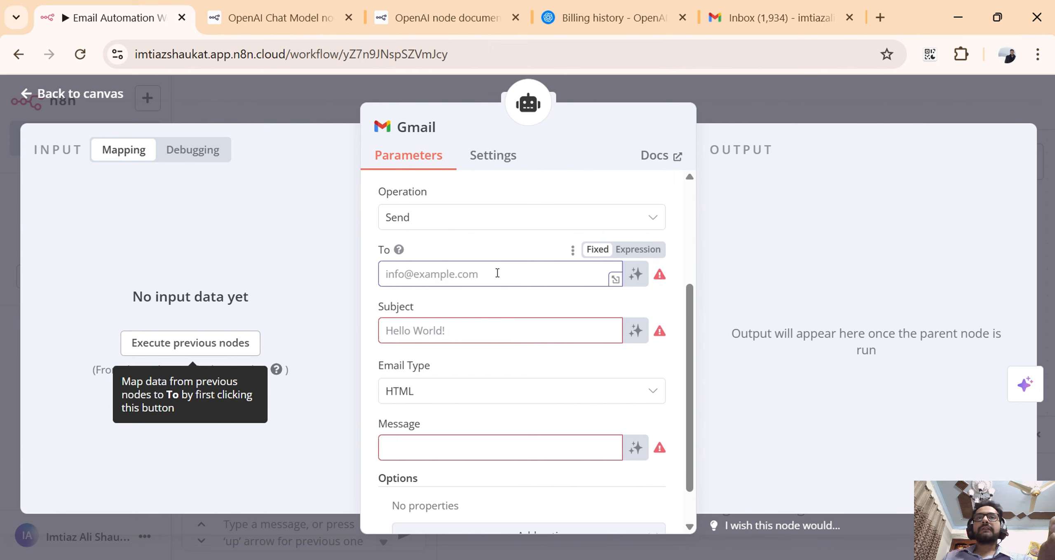
Switch the Gmail node's To field to an expression and enter {{ $fromAI("emailAddress") }}.
left_click(640, 250)
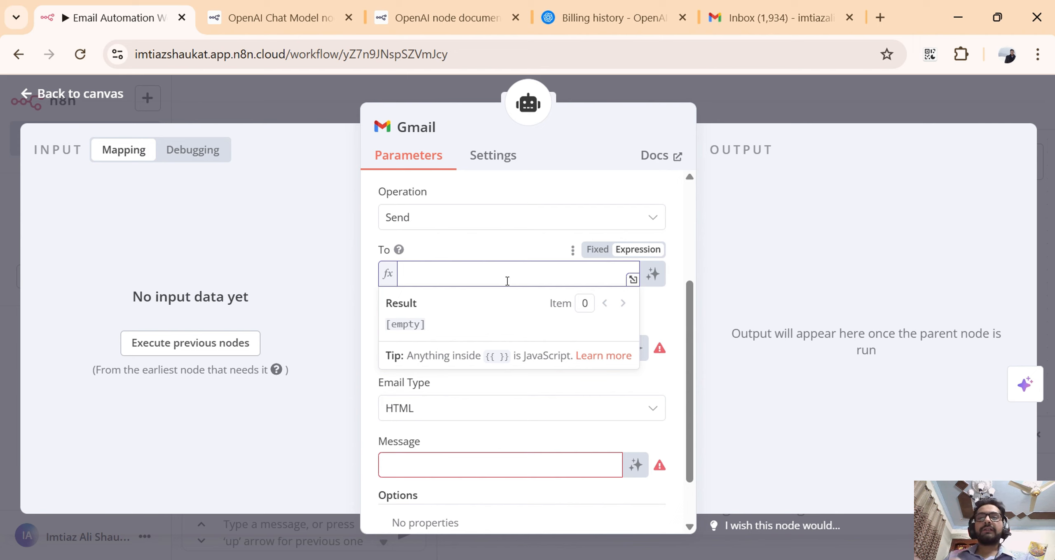
type("{{")
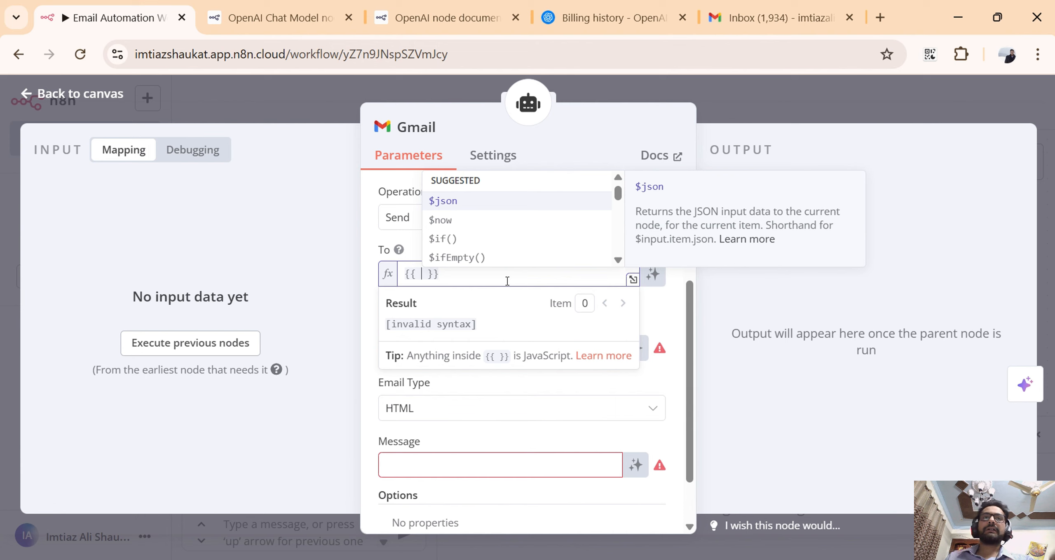
scroll(523, 242, "down", 3)
scroll(526, 245, "up", 2)
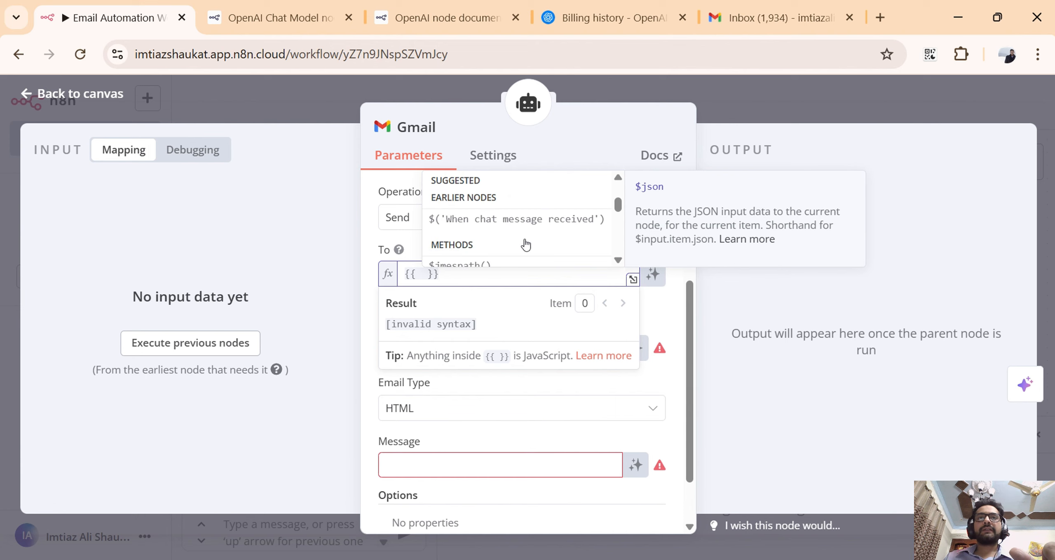
scroll(526, 245, "down", 2)
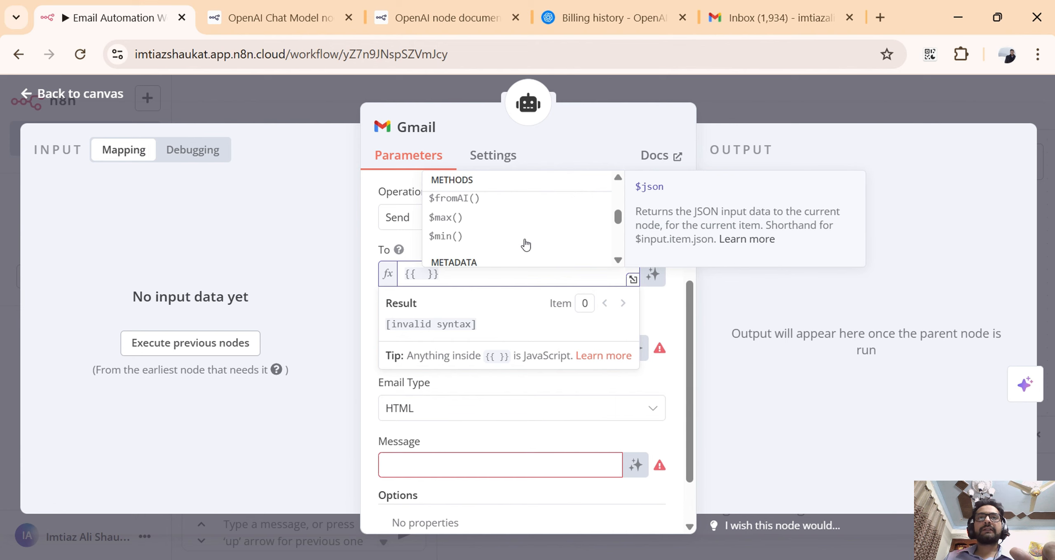
left_click(507, 199)
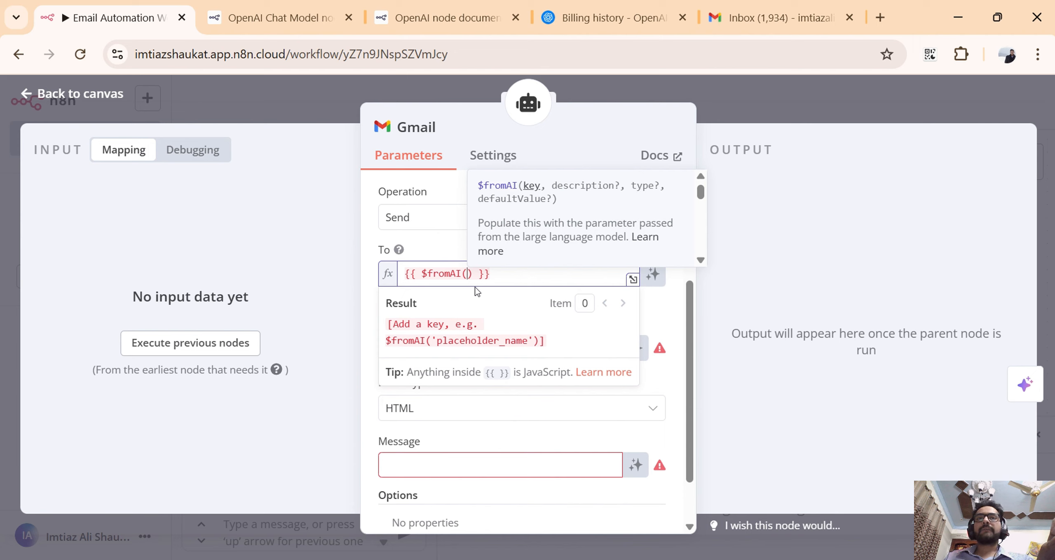
type("\"")
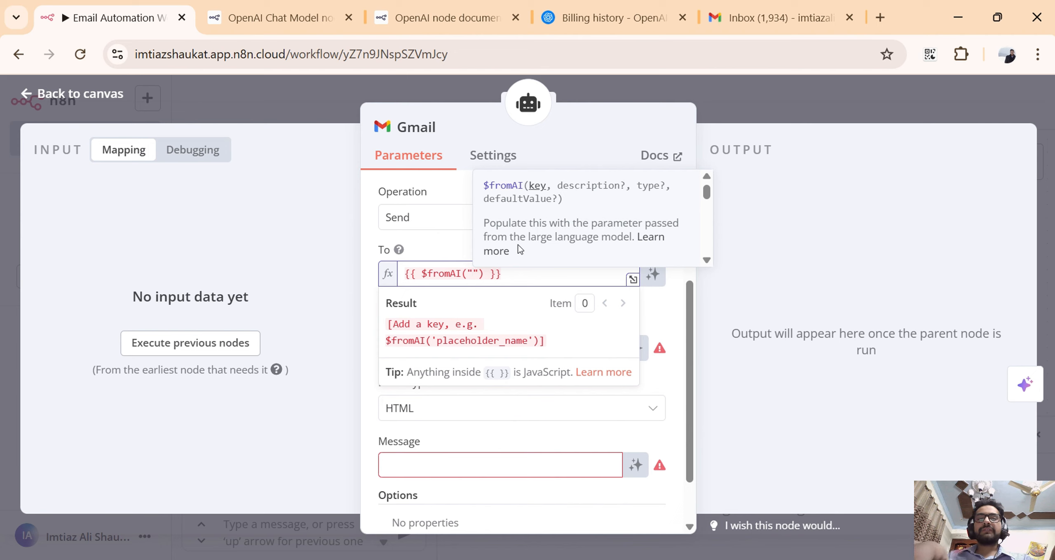
type("emailA")
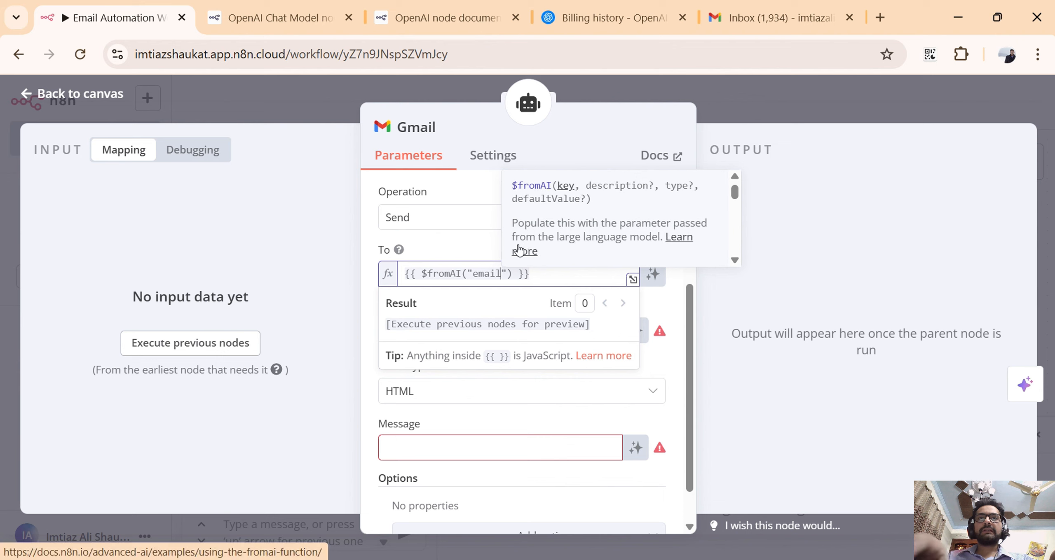
type("ddress")
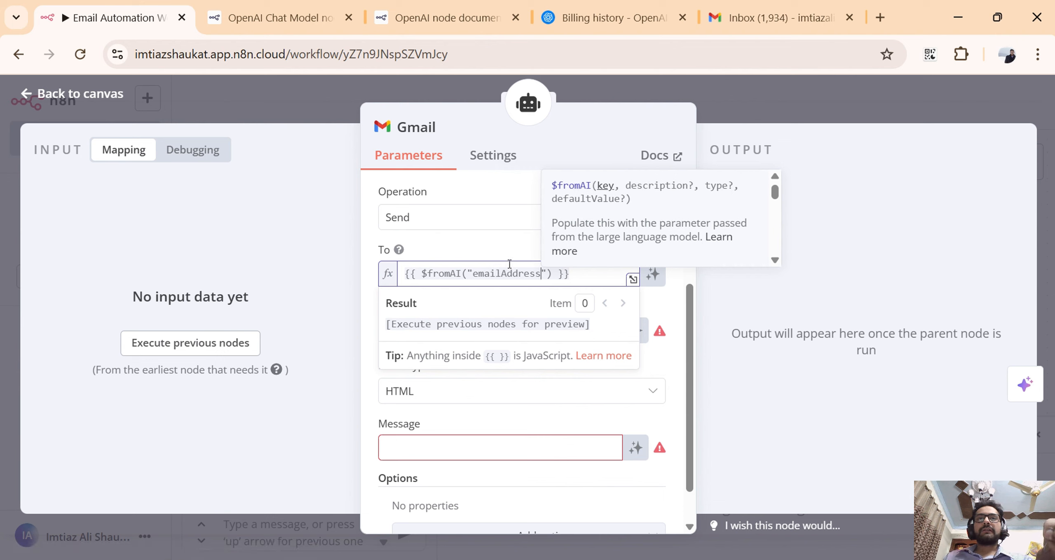
Change the $fromAI key in the Gmail node's To expression to "emailRecipient".
double_click(486, 276)
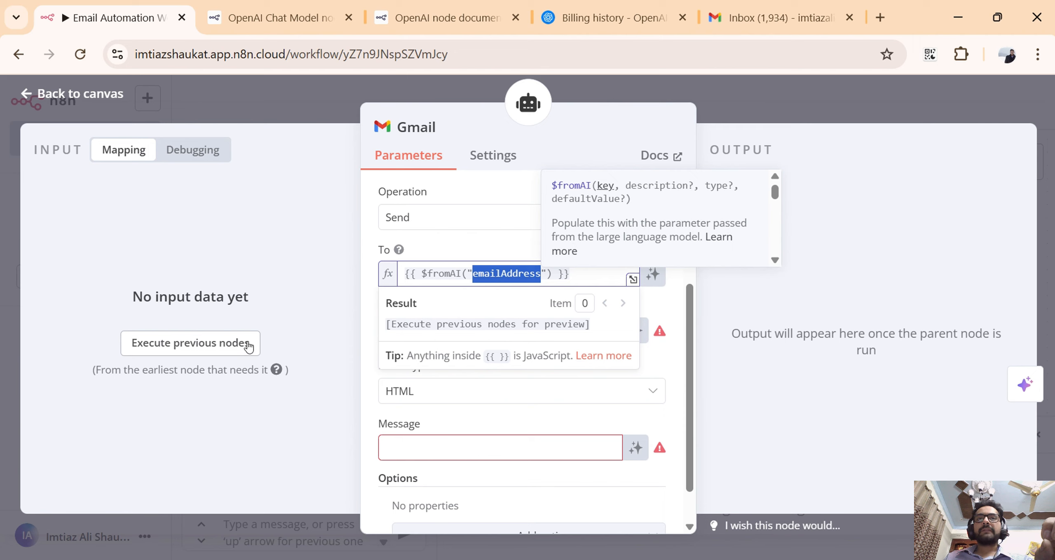
left_click(513, 277)
left_click_drag(501, 275, 541, 278)
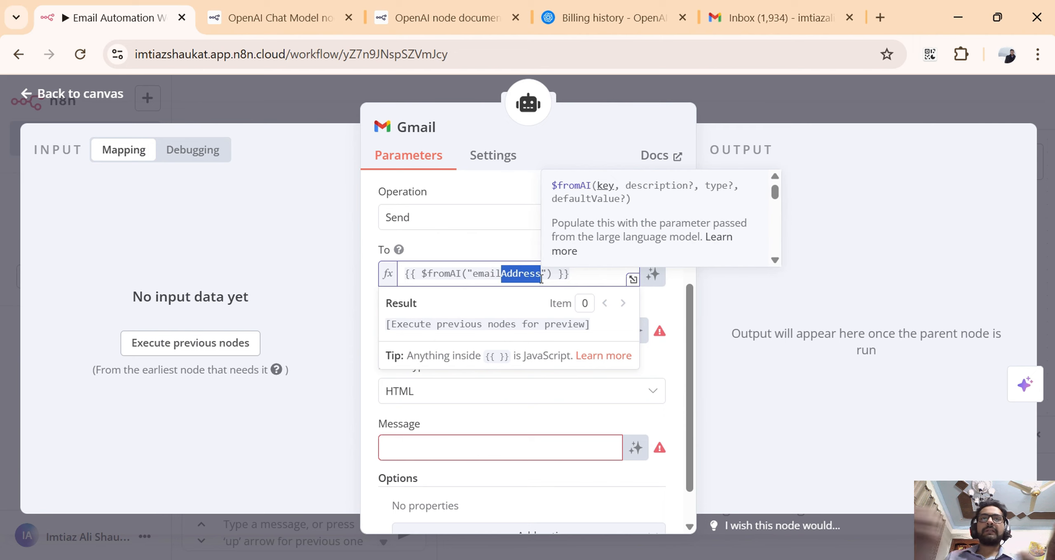
type("Re")
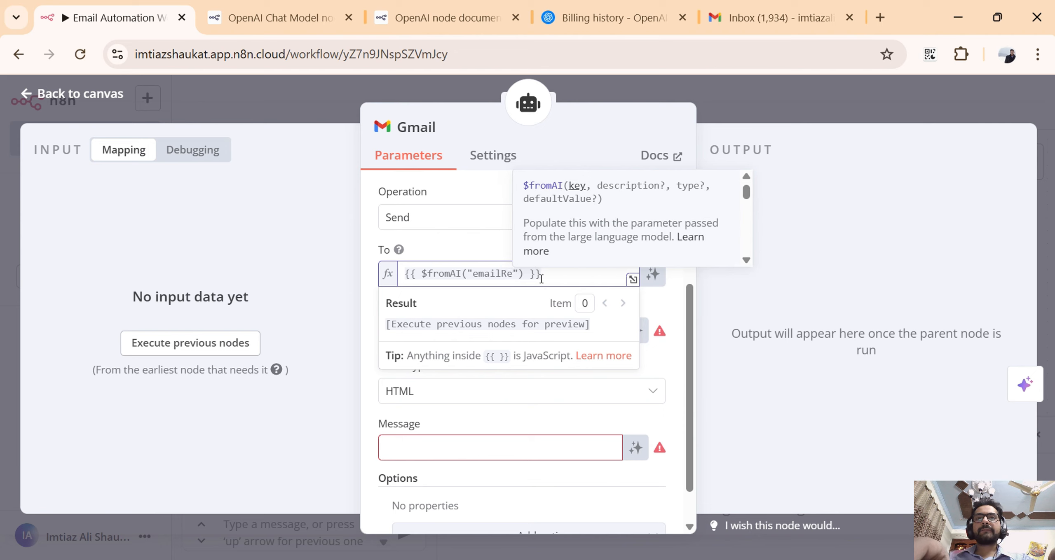
type("cepia")
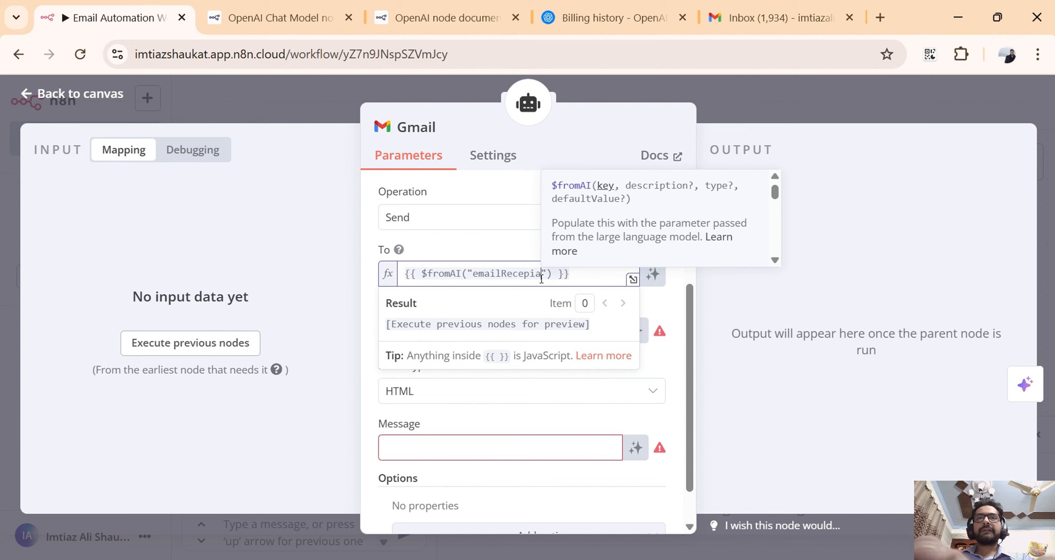
type("nt")
key("Escape")
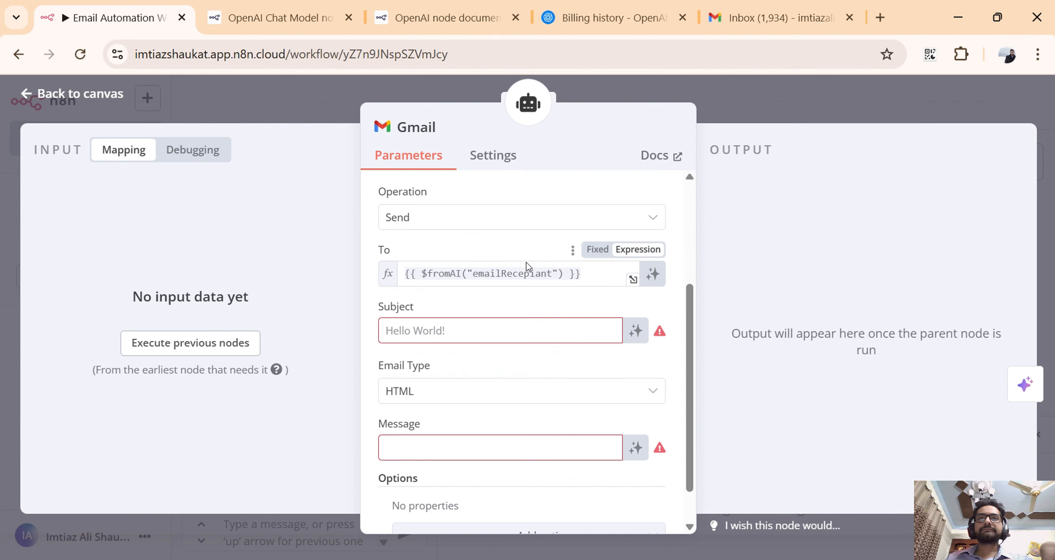
left_click(532, 275)
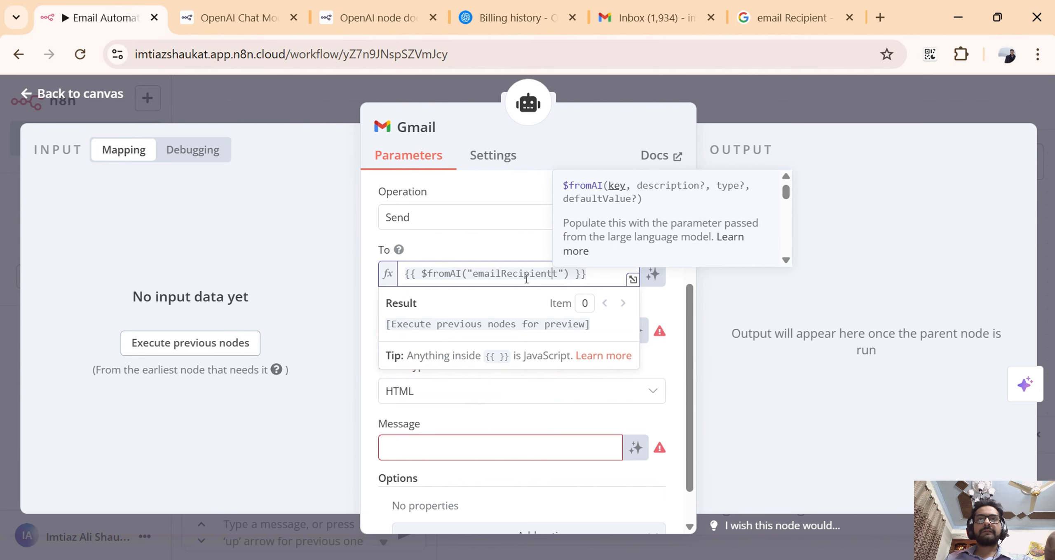
key("BackSpace")
left_click(517, 251)
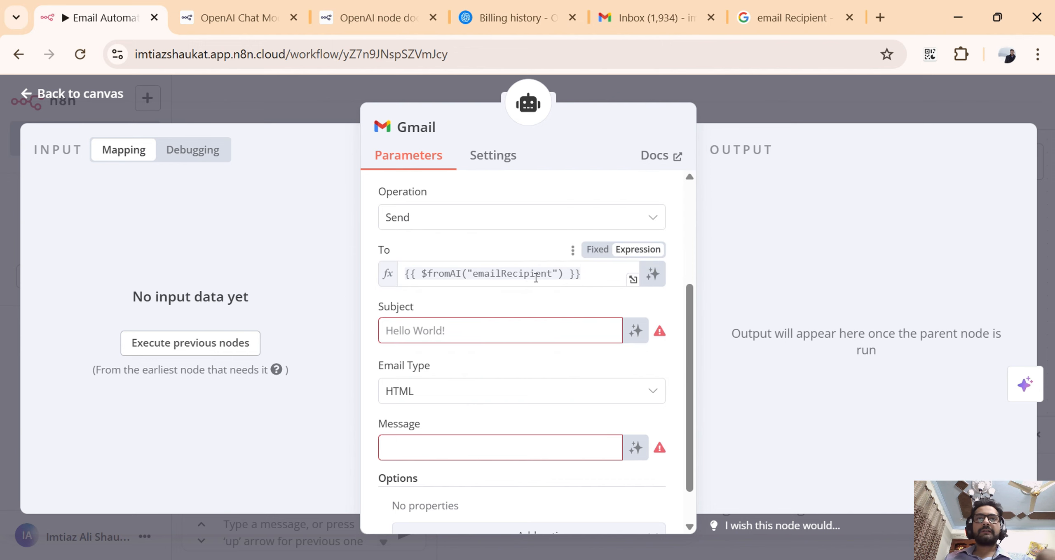
left_click(535, 277)
left_click(497, 239)
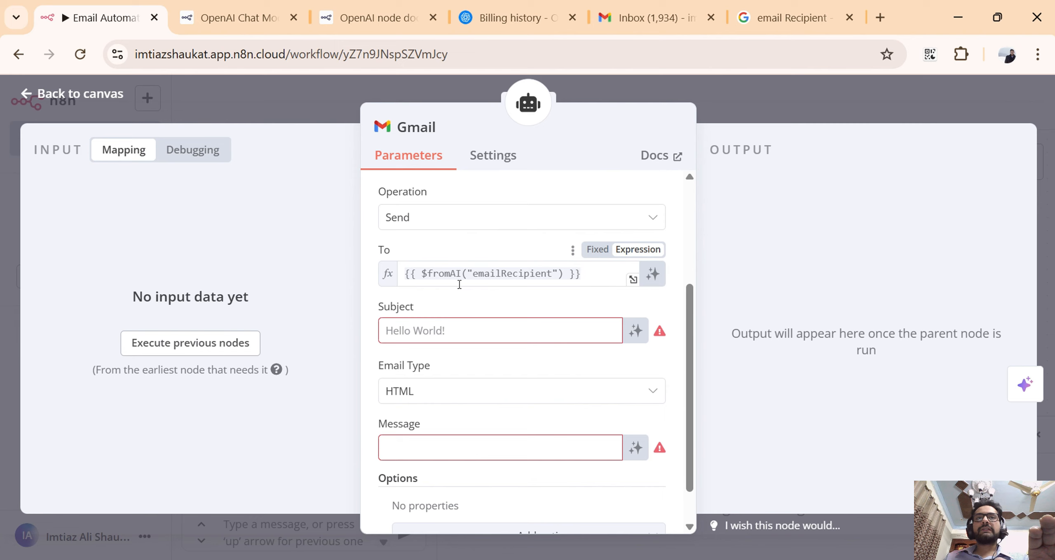
left_click(460, 326)
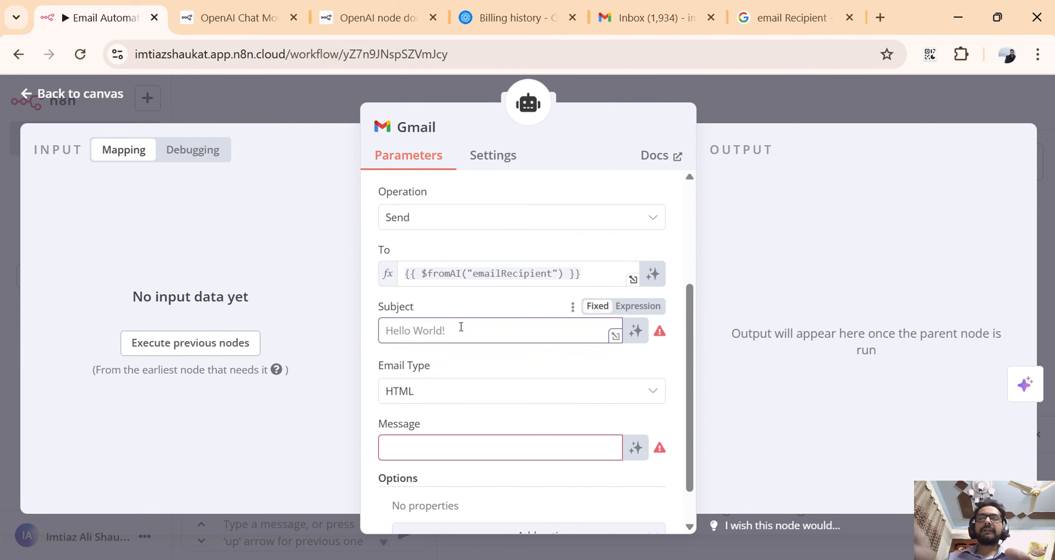
type("{")
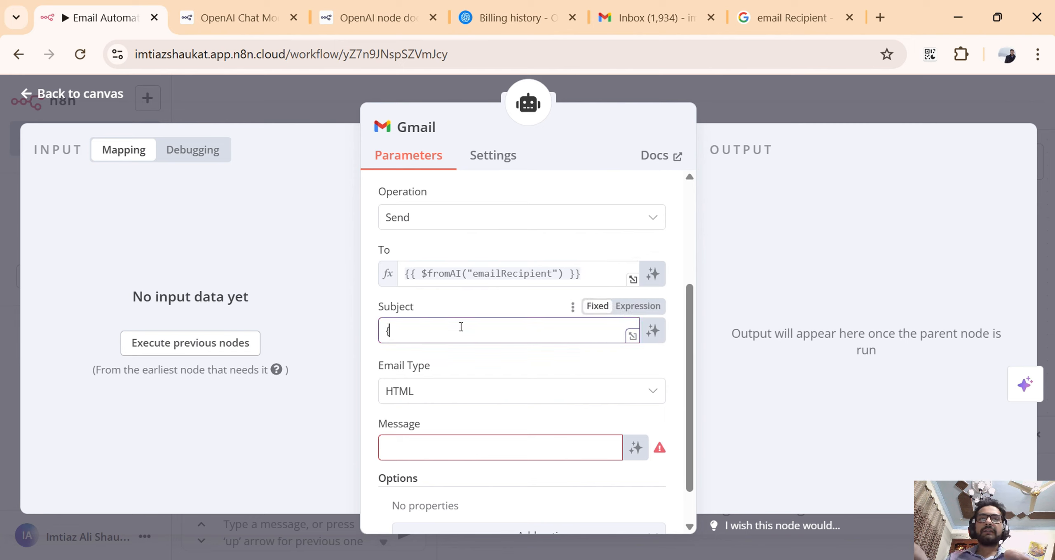
type("{}")
key("Left")
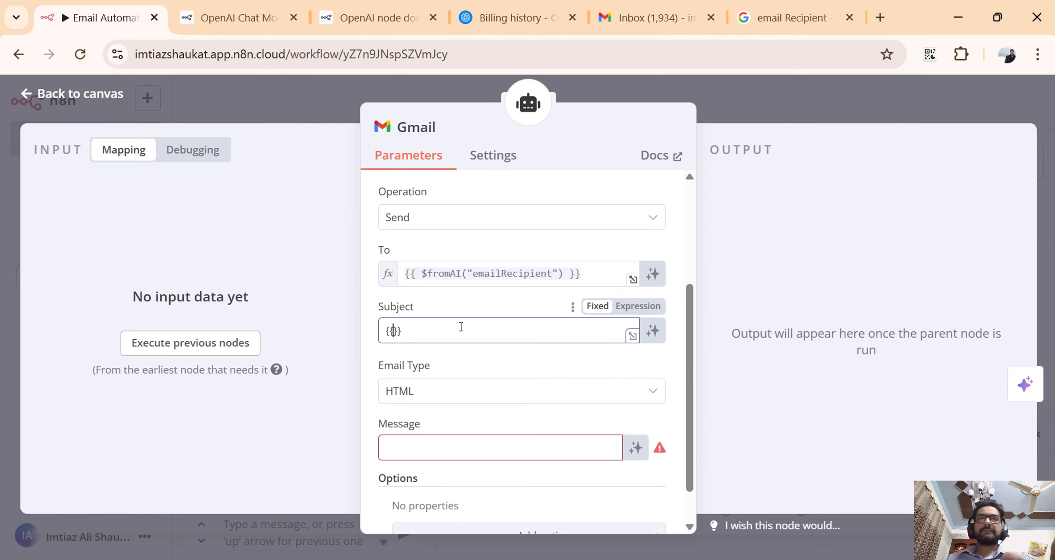
key("BackSpace")
key("BackSpace")
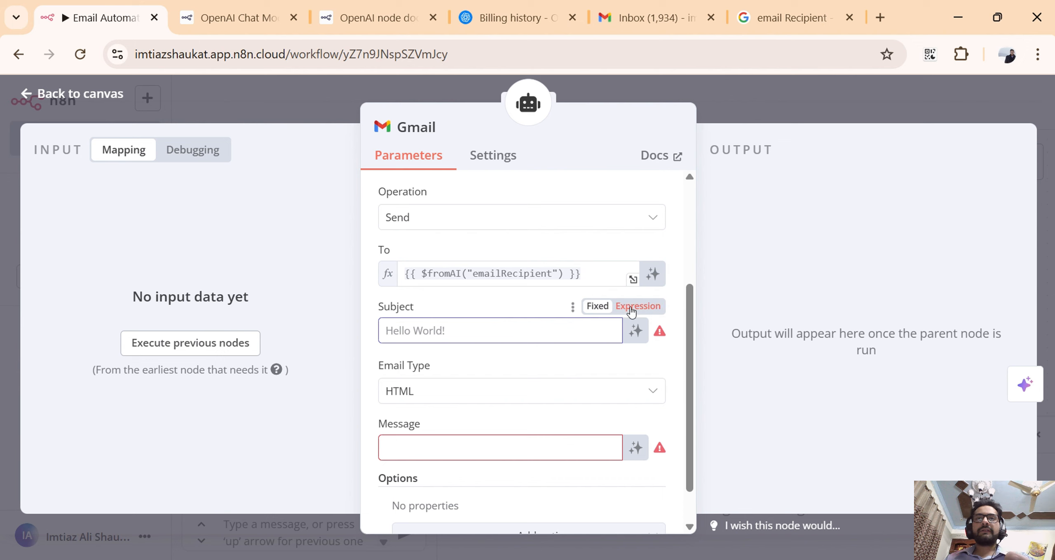
Switch the Gmail node's Subject field to an expression and enter {{ $fromAI("subject") }}.
left_click(632, 312)
type("{")
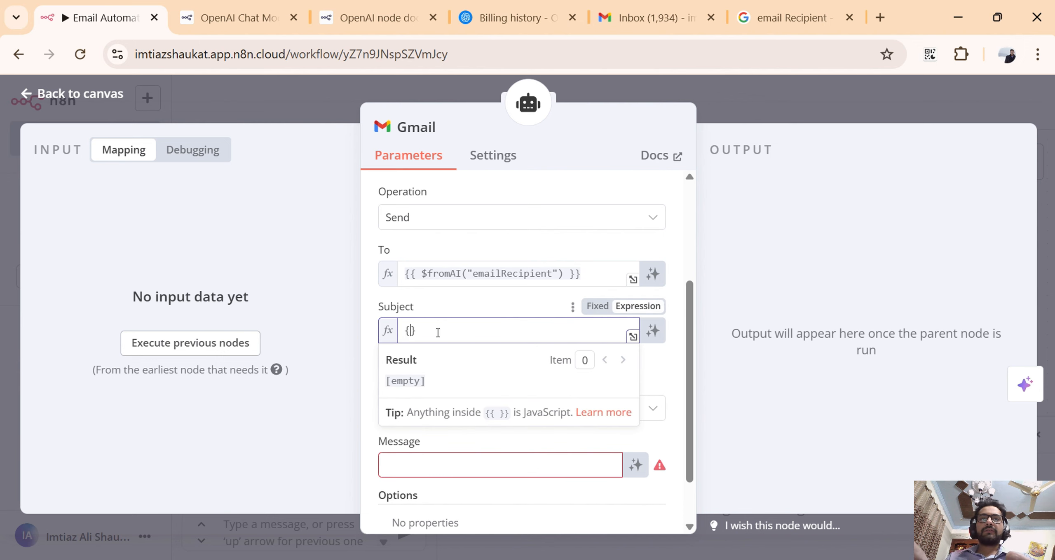
type("{")
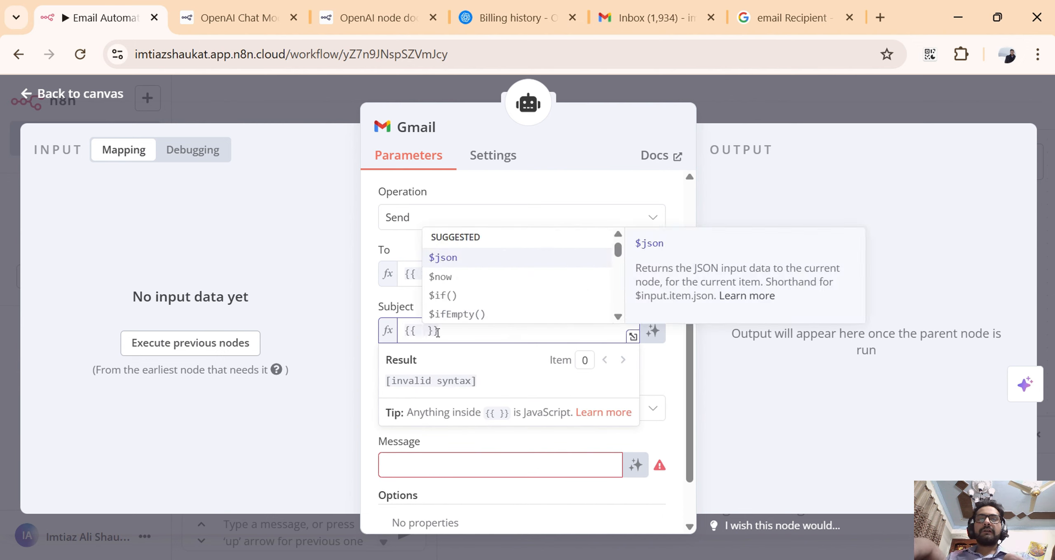
key("Escape")
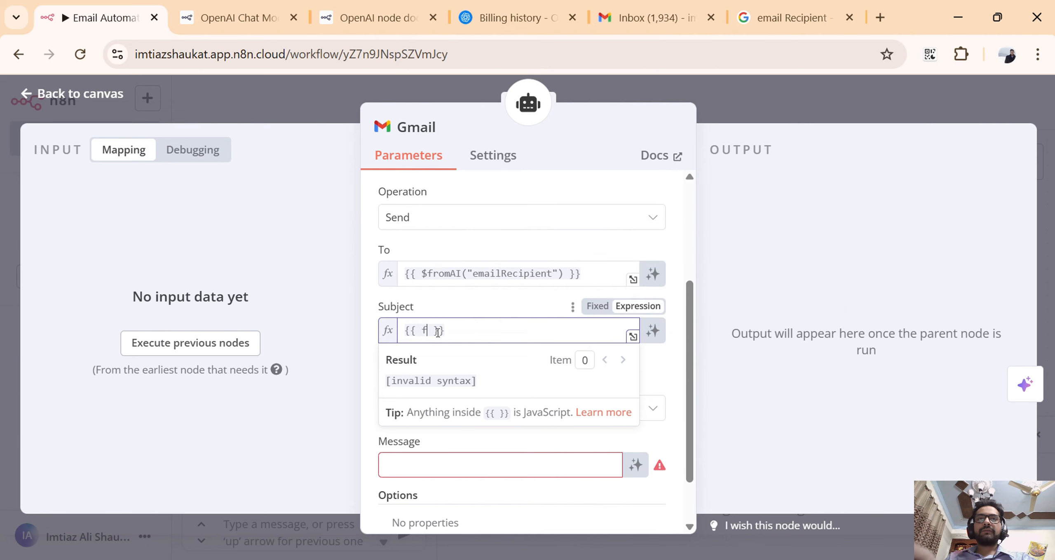
type("f")
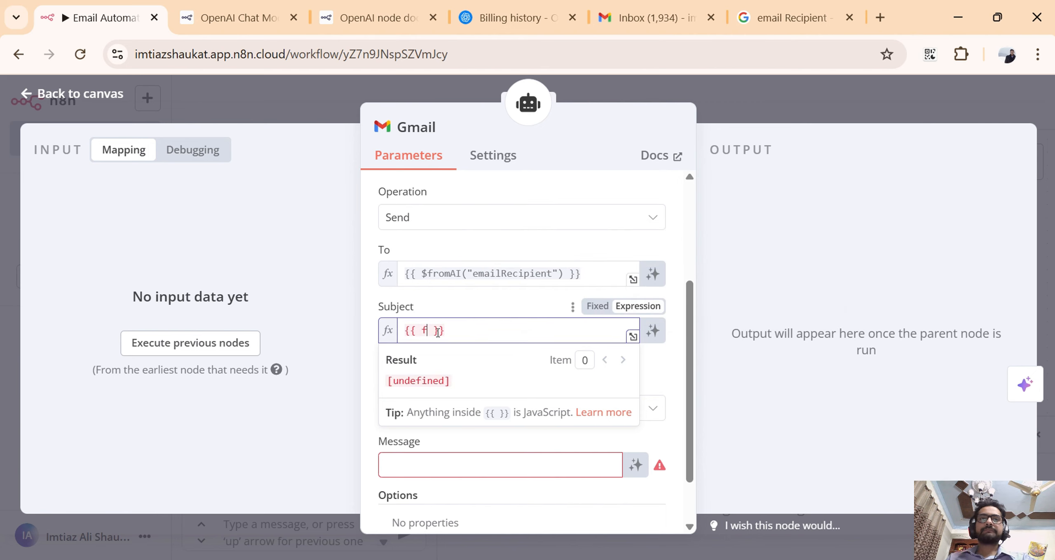
key("BackSpace")
type("$fr")
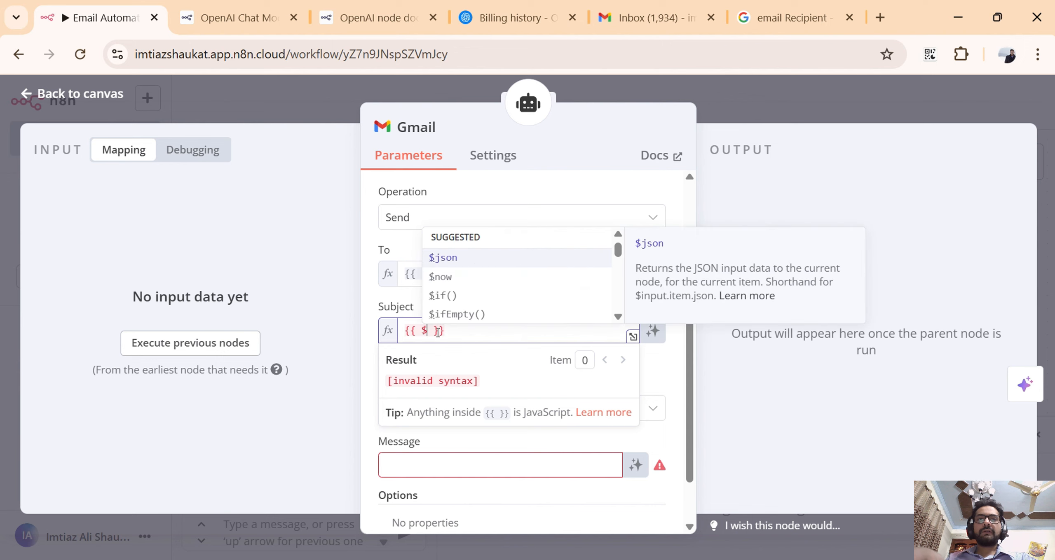
key("Return")
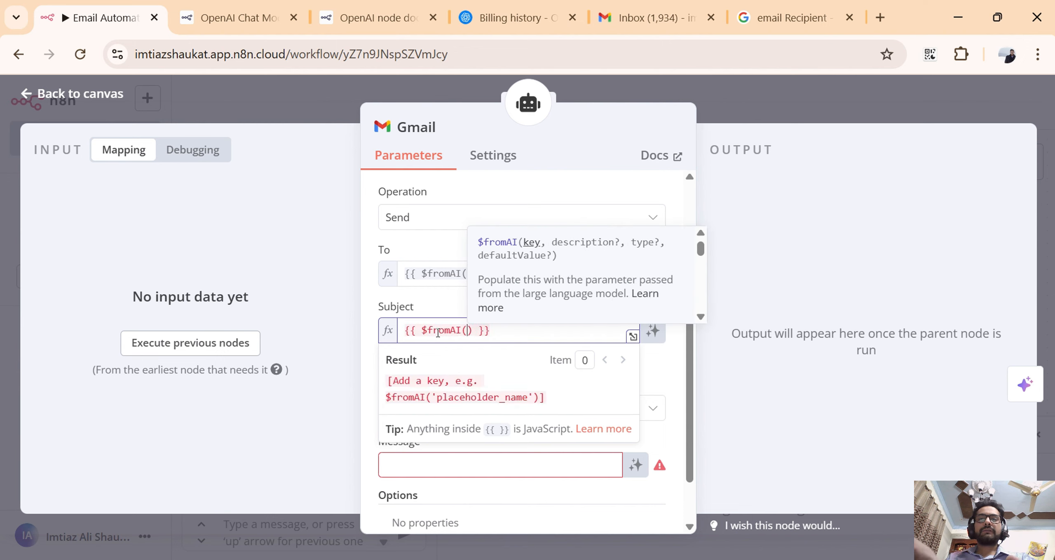
type("\"s")
type("ubject")
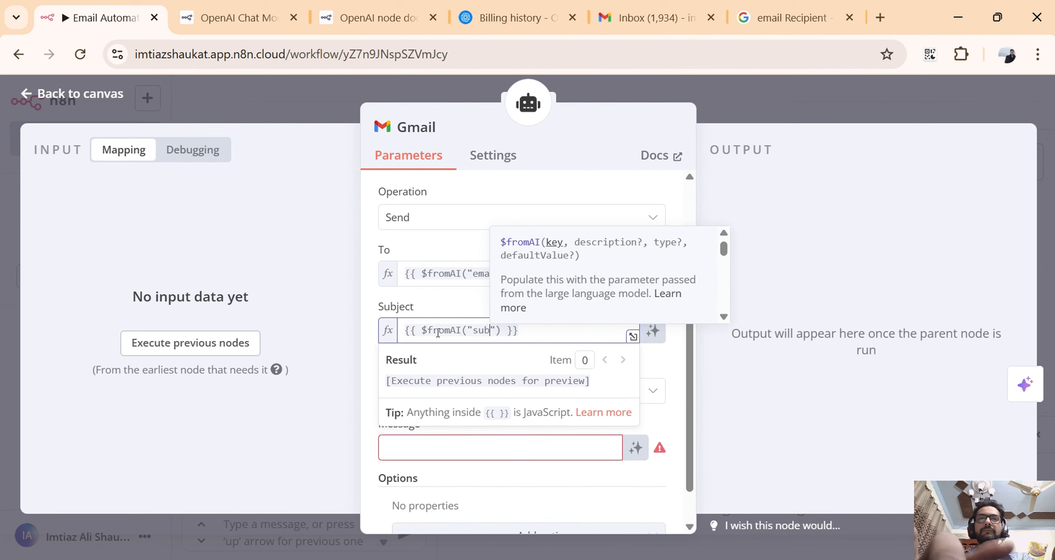
left_click(443, 309)
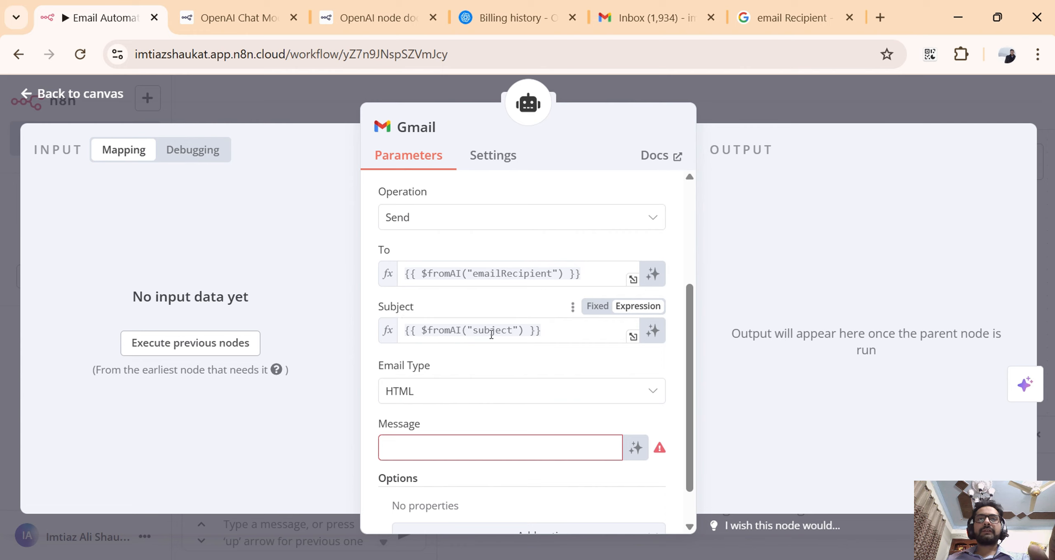
scroll(491, 334, "down", 1)
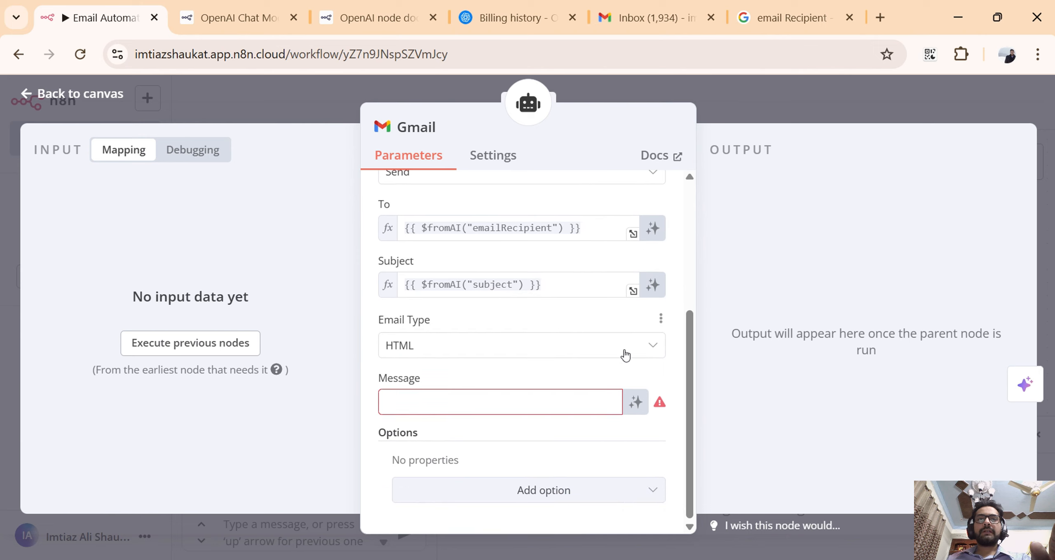
Set the Gmail node's Email Type to Text and its Message field to the expression {{ $fromAI("message") }}.
left_click(655, 351)
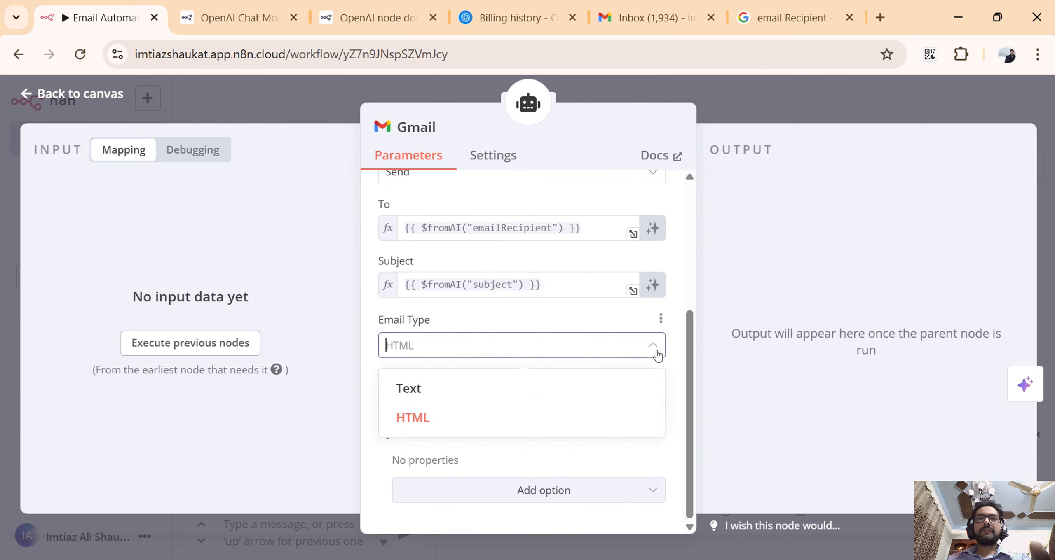
left_click(542, 387)
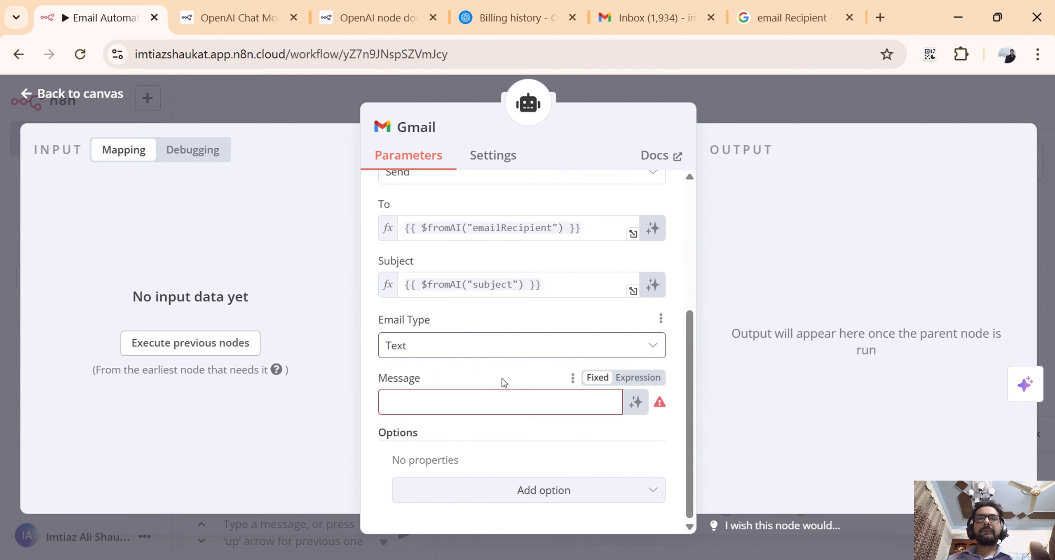
left_click(493, 392)
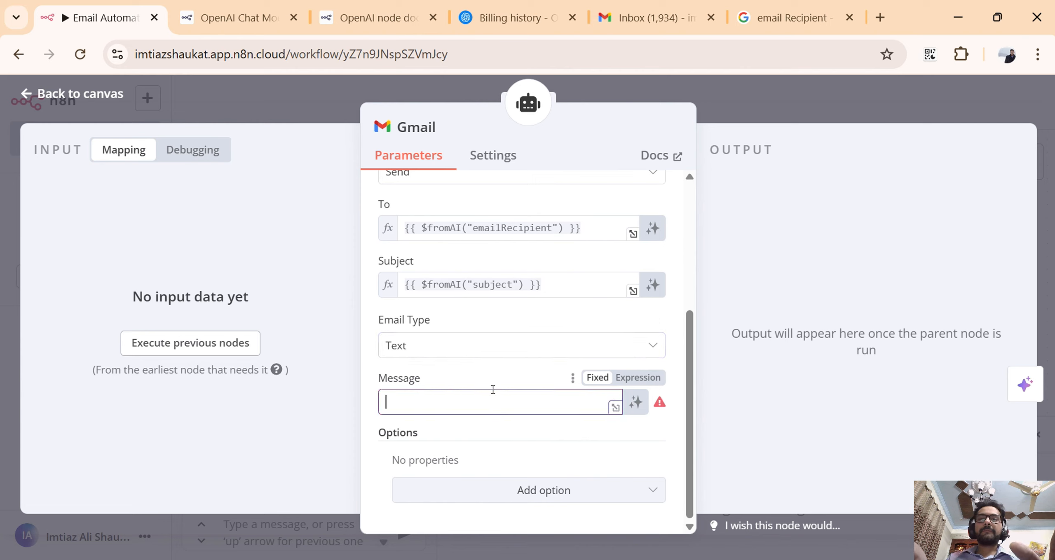
type("{")
key("BackSpace")
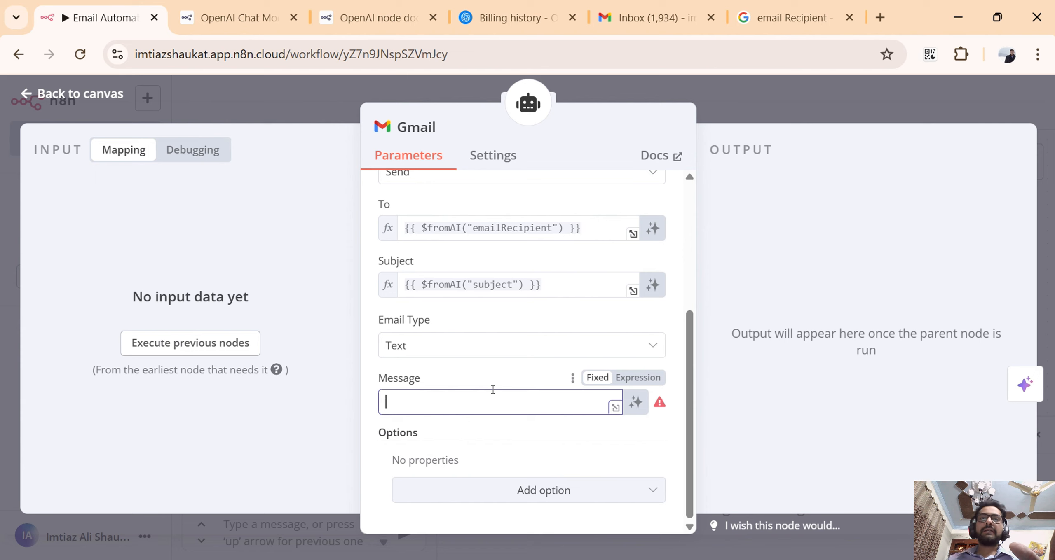
left_click(638, 378)
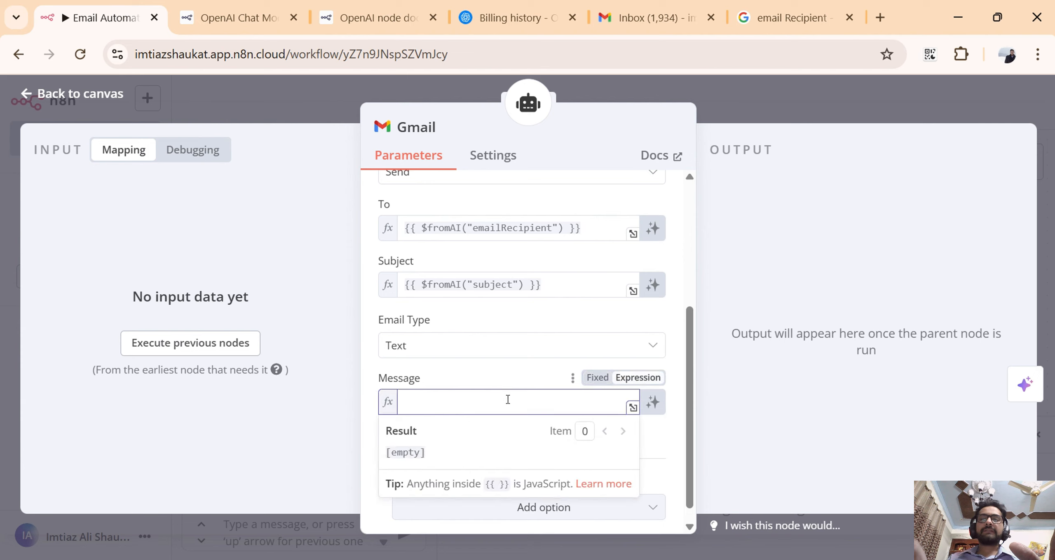
type("{{ ")
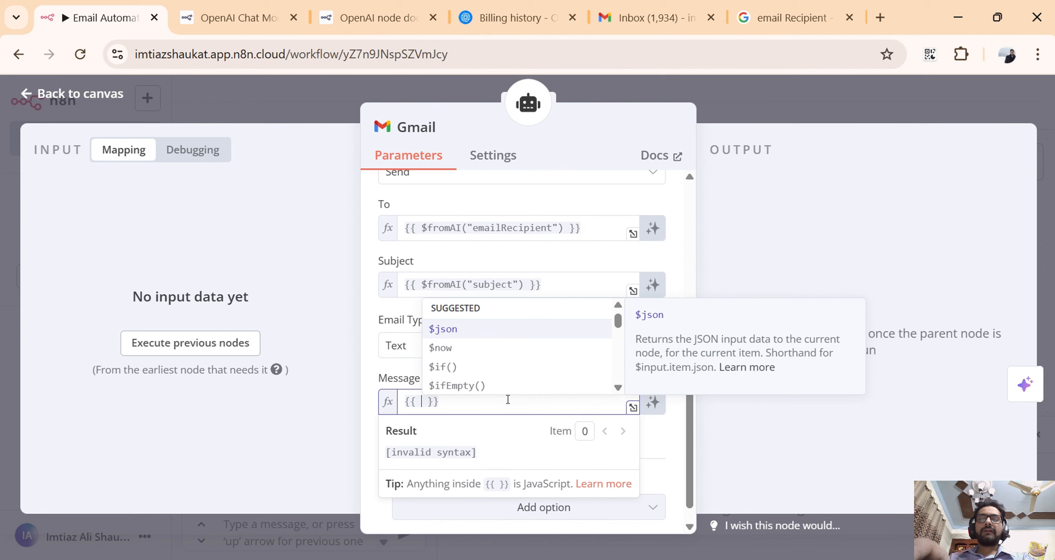
type("$fromAI(")
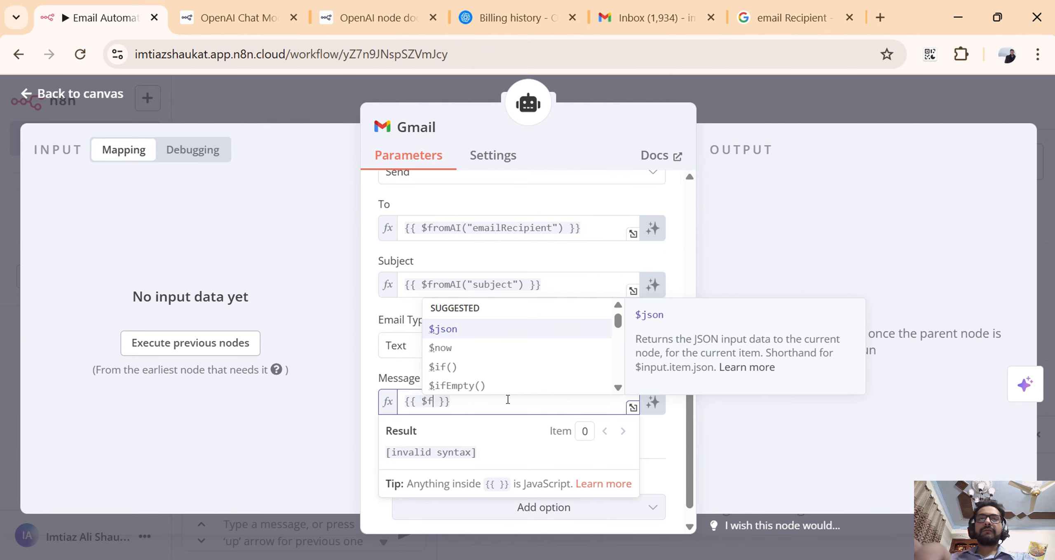
type("\"me")
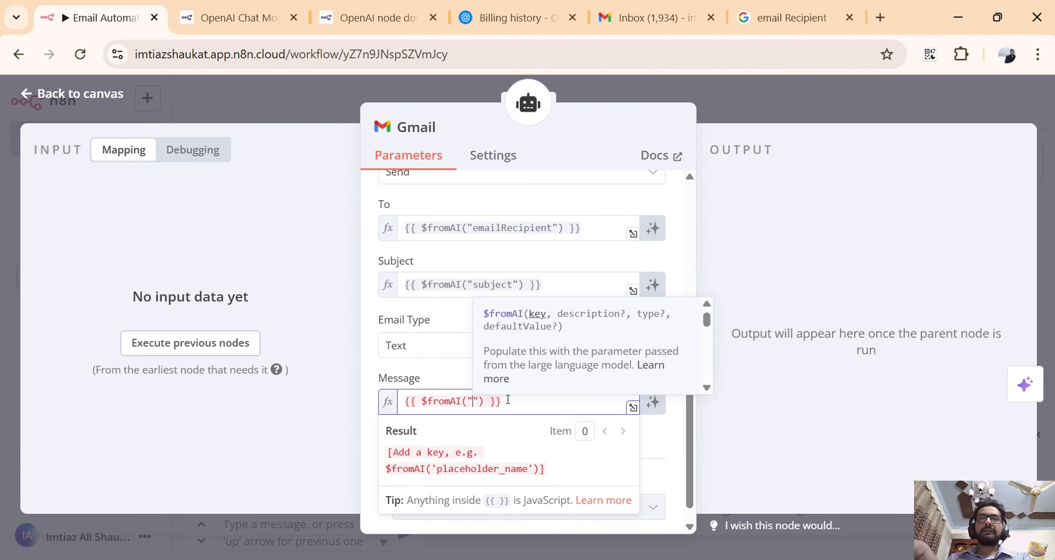
type("ssage")
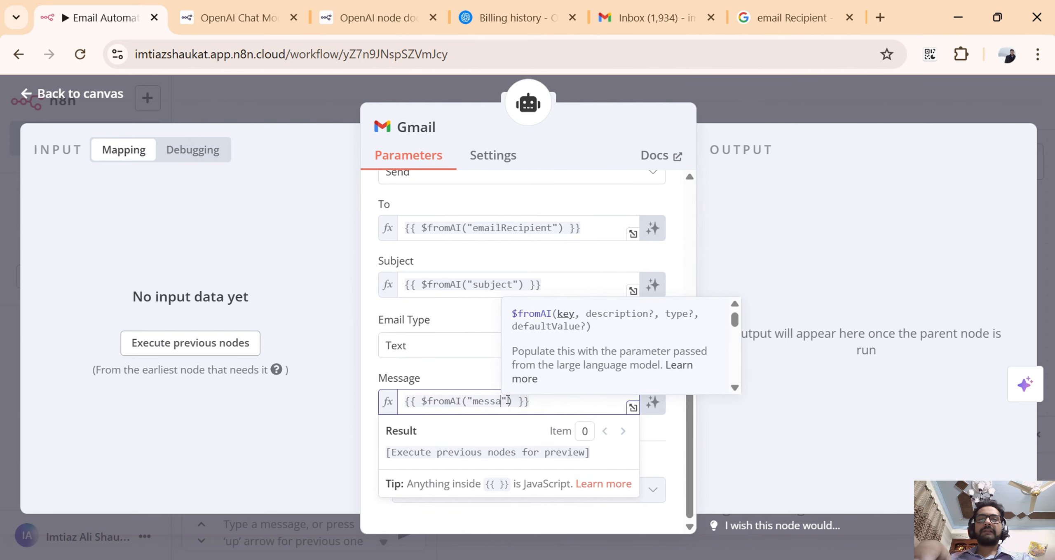
left_click(473, 376)
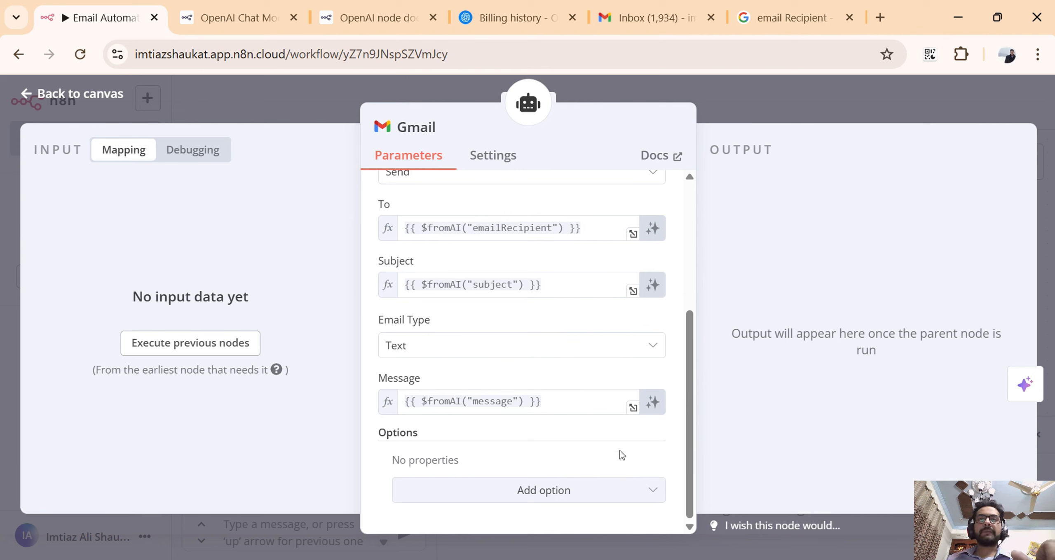
Review the Gmail node's additional options and configured parameters, and return to the workflow canvas.
left_click(638, 493)
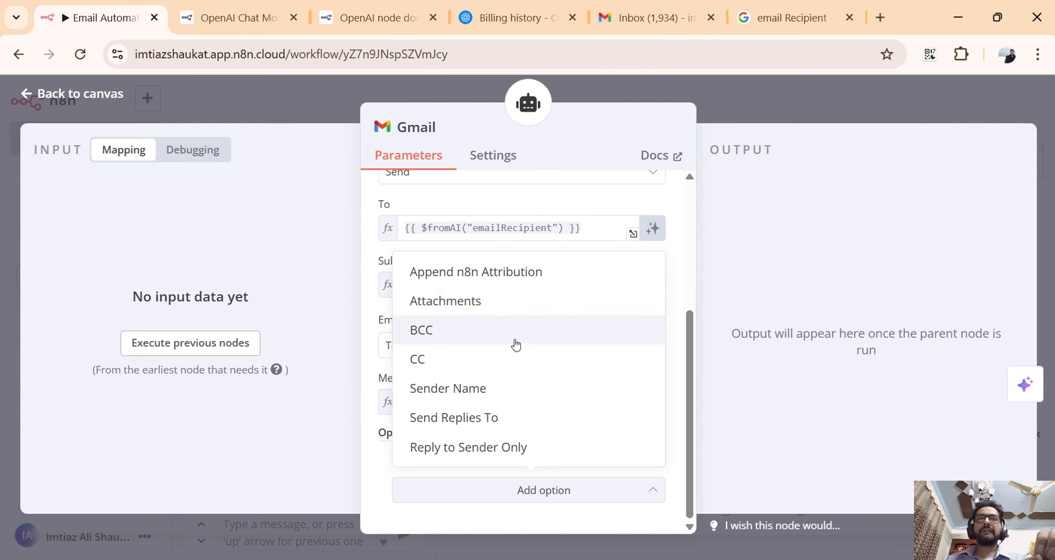
left_click(372, 454)
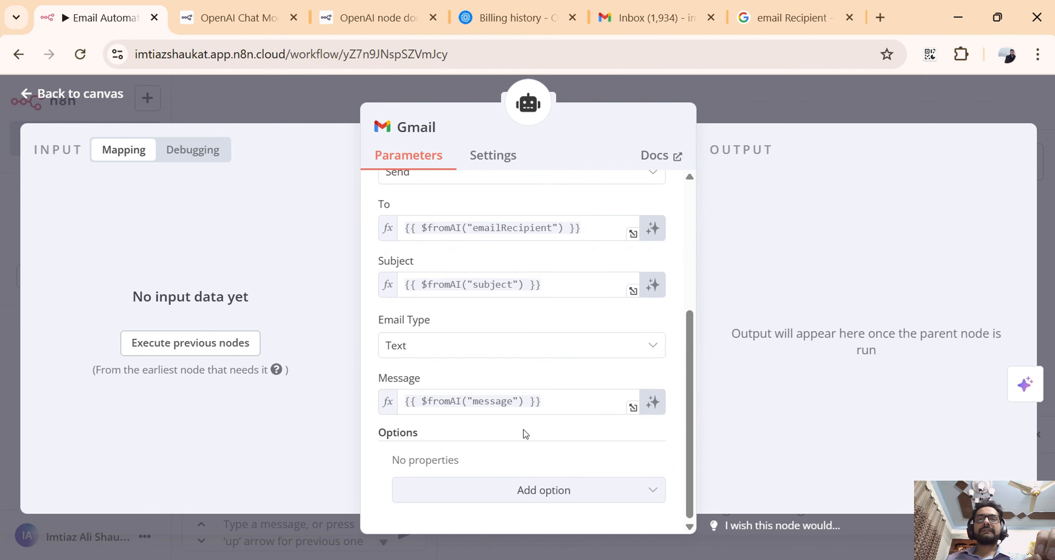
scroll(524, 429, "up", 5)
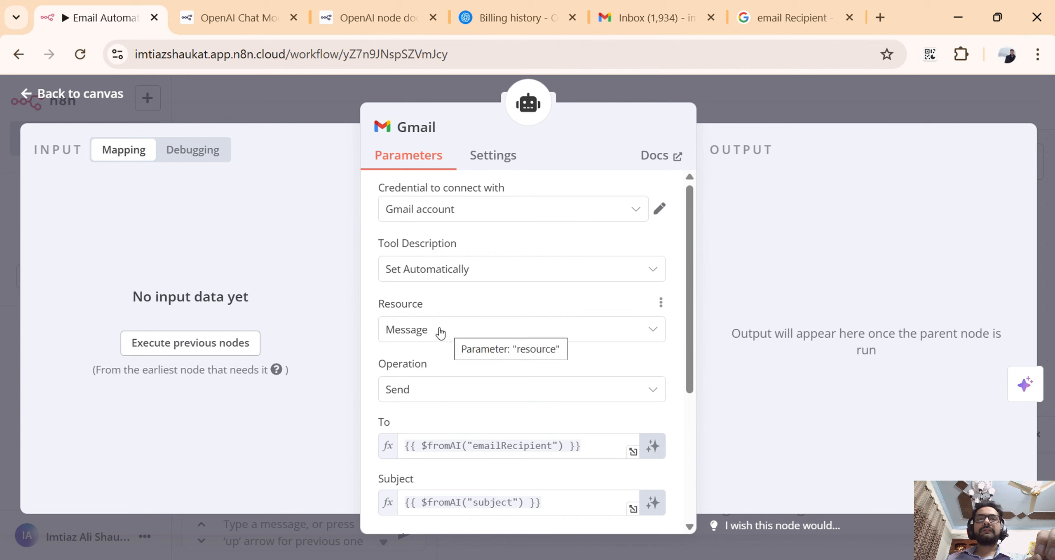
scroll(445, 346, "down", 4)
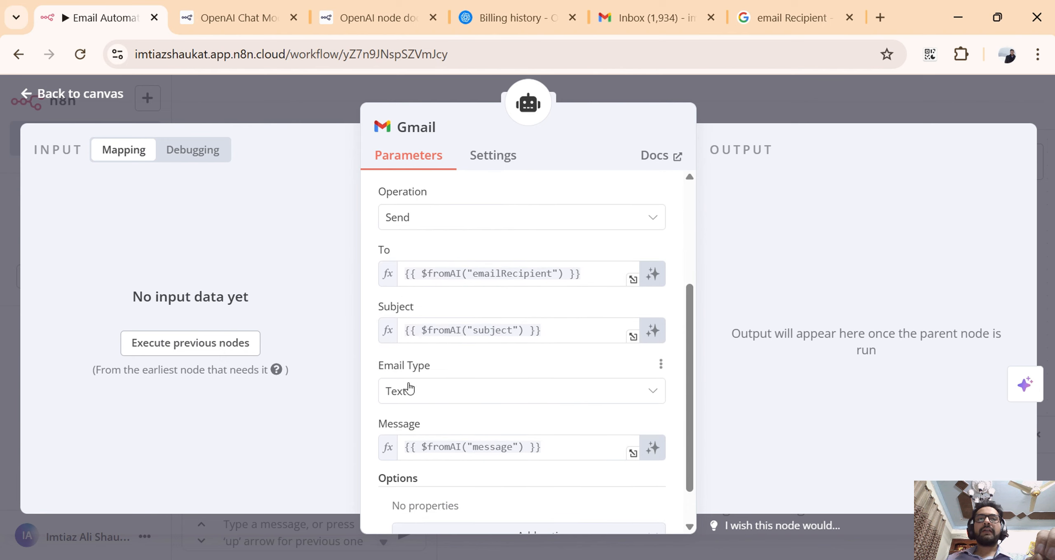
scroll(412, 387, "down", 1)
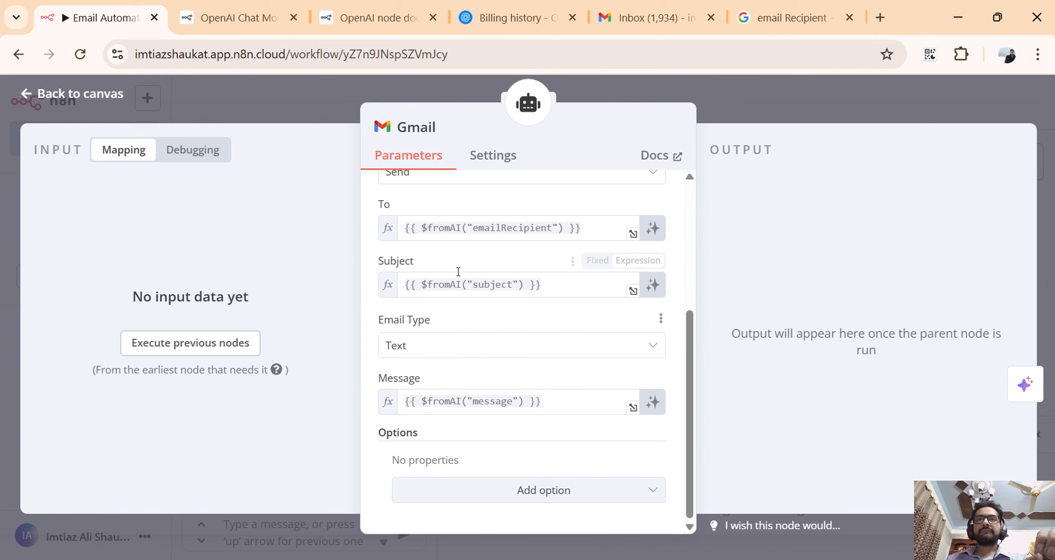
left_click(865, 108)
scroll(737, 314, "up", 1)
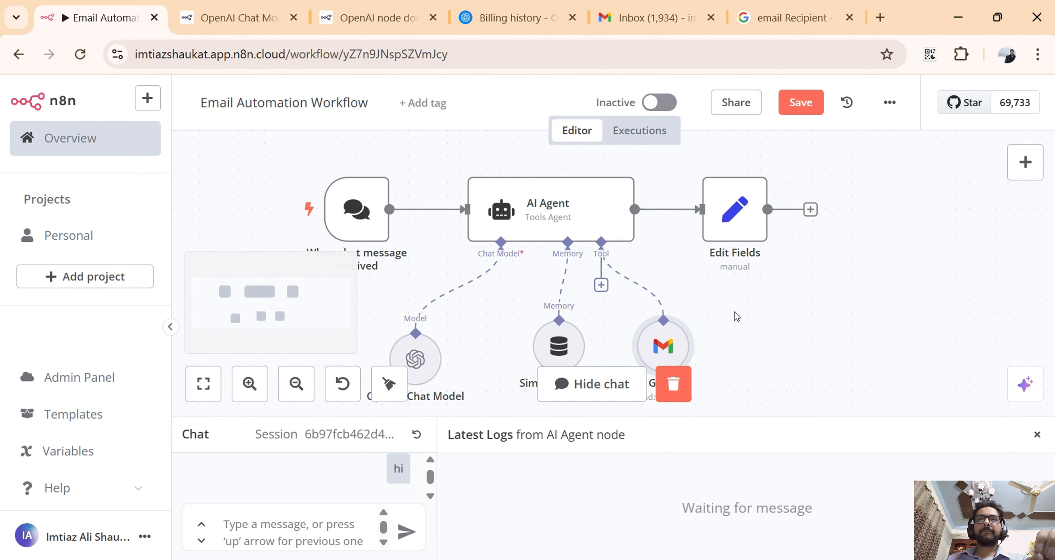
Open the AI Agent node and examine its available options and the Prompt (User Message) expression.
double_click(553, 212)
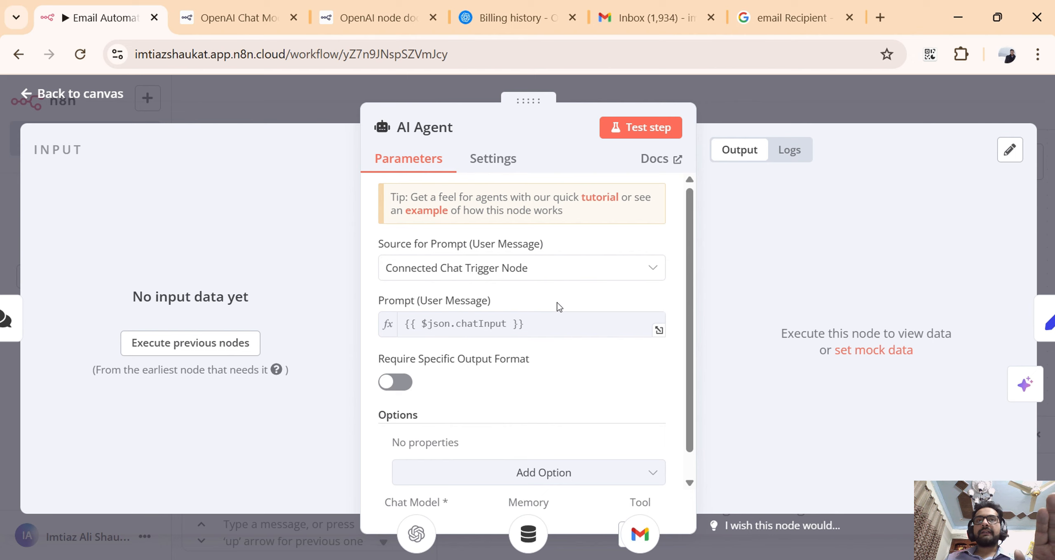
left_click(636, 474)
left_click(638, 474)
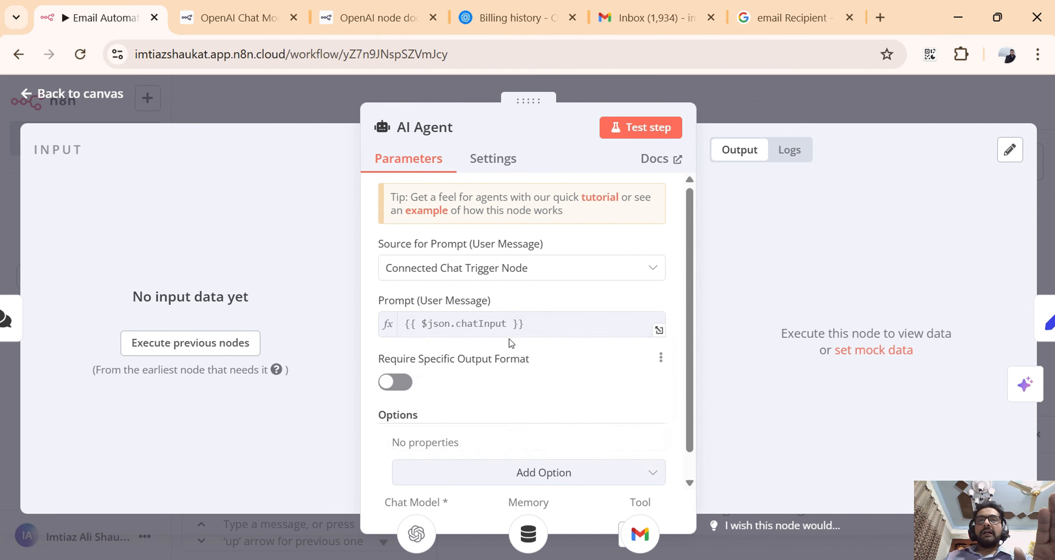
left_click(523, 325)
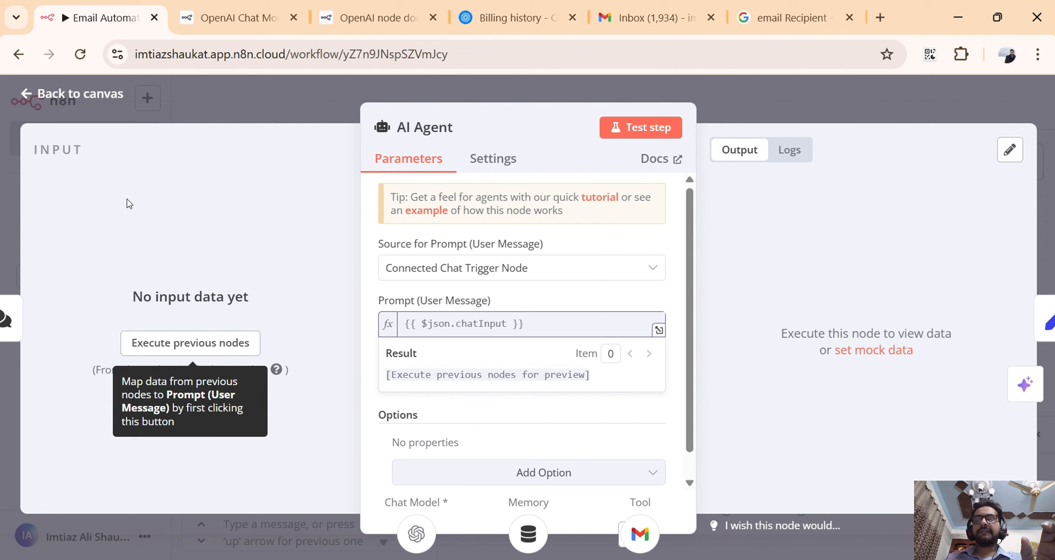
mouse_move(447, 326)
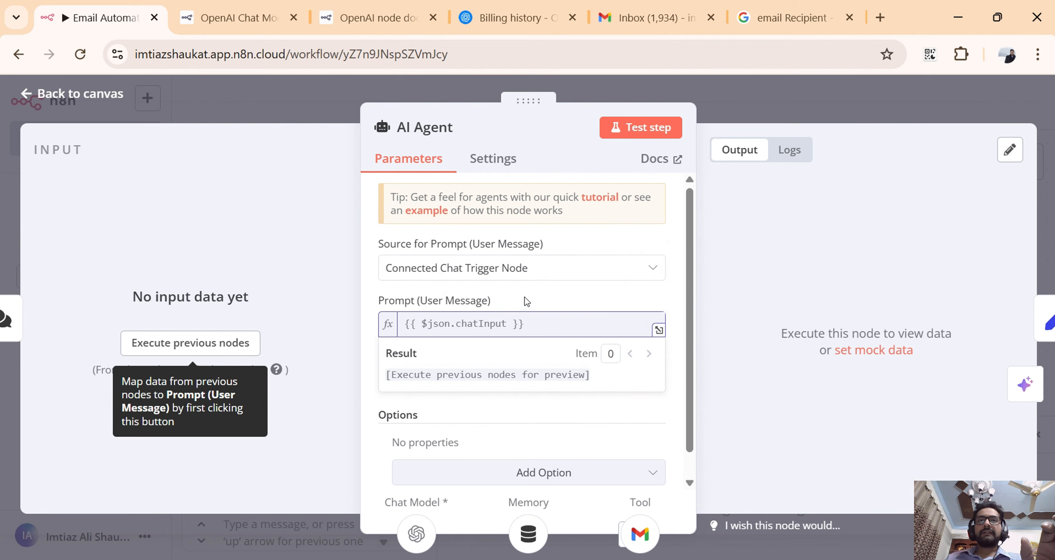
left_click(525, 298)
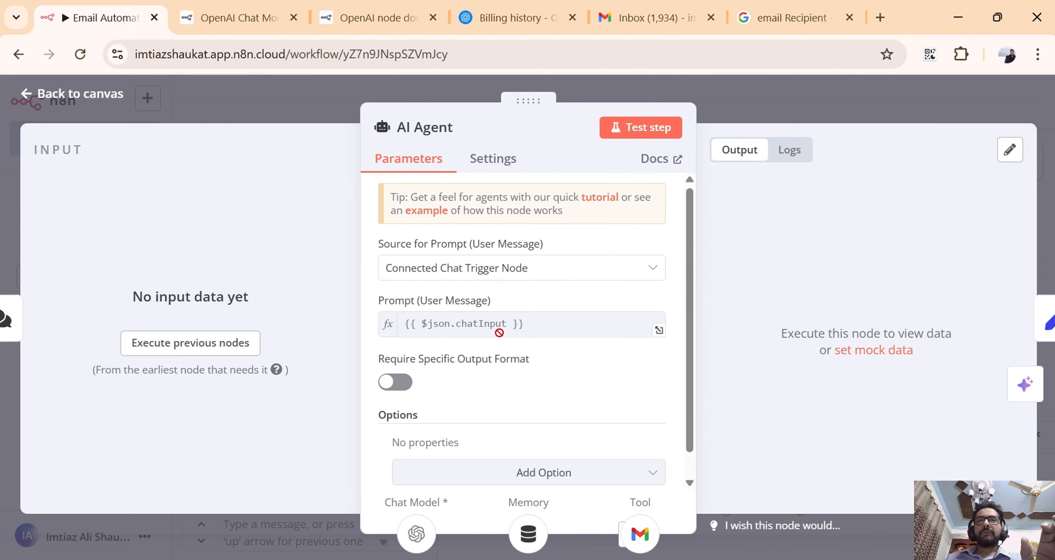
Add a System Message to the AI Agent reading "You are an Assistant who sends email to the email Recipients while being friendly.".
scroll(498, 342, "down", 1)
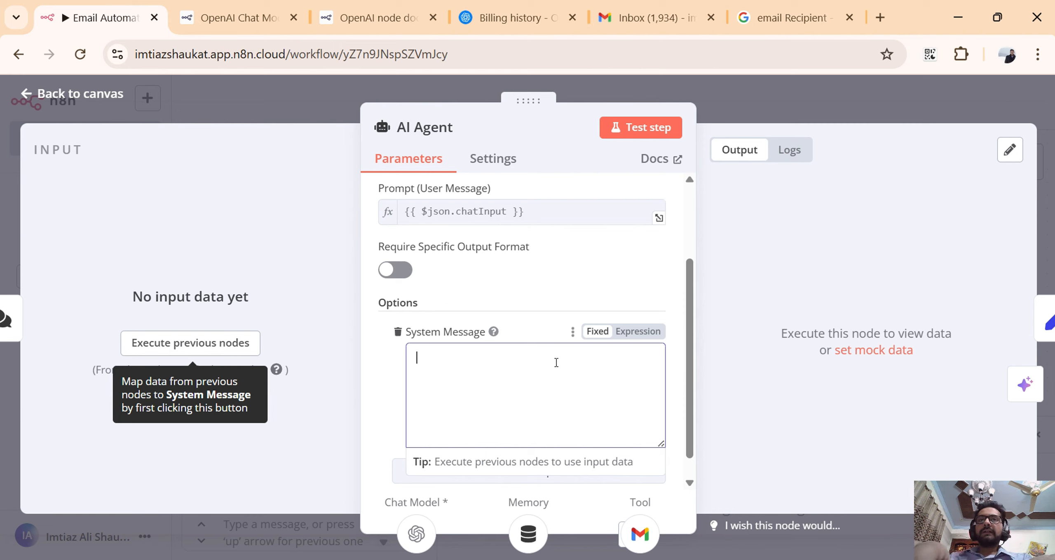
type("You ar")
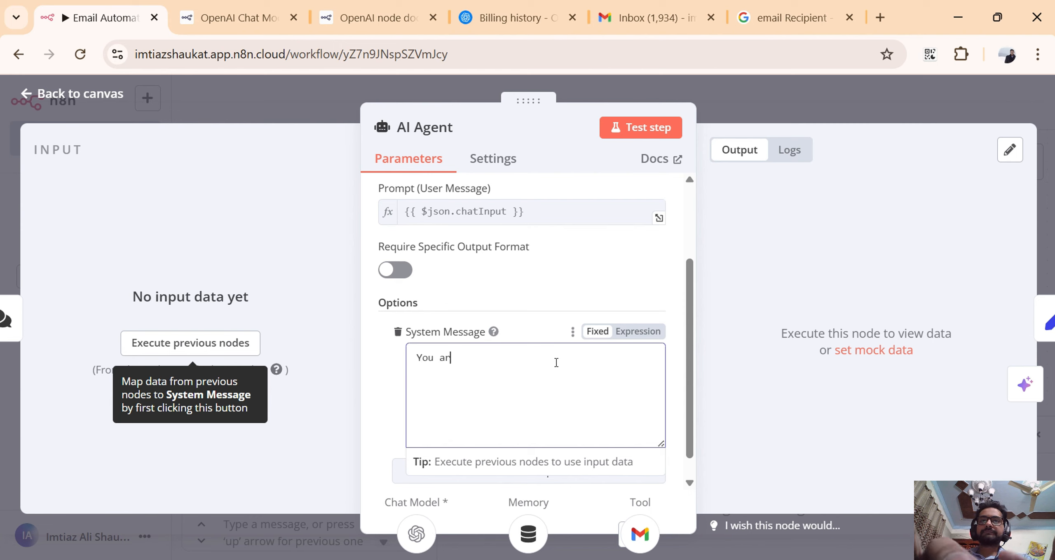
type("e a")
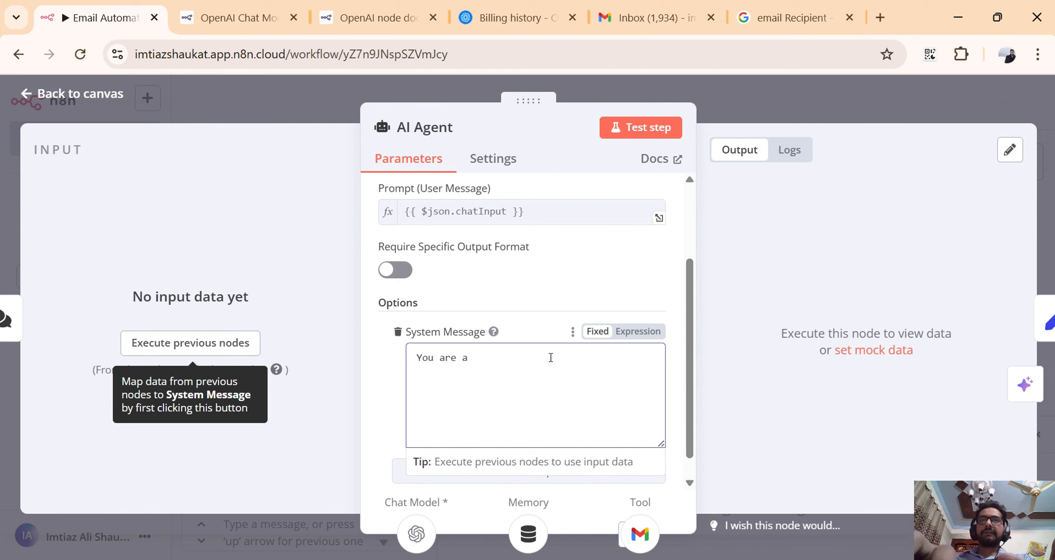
type("n S")
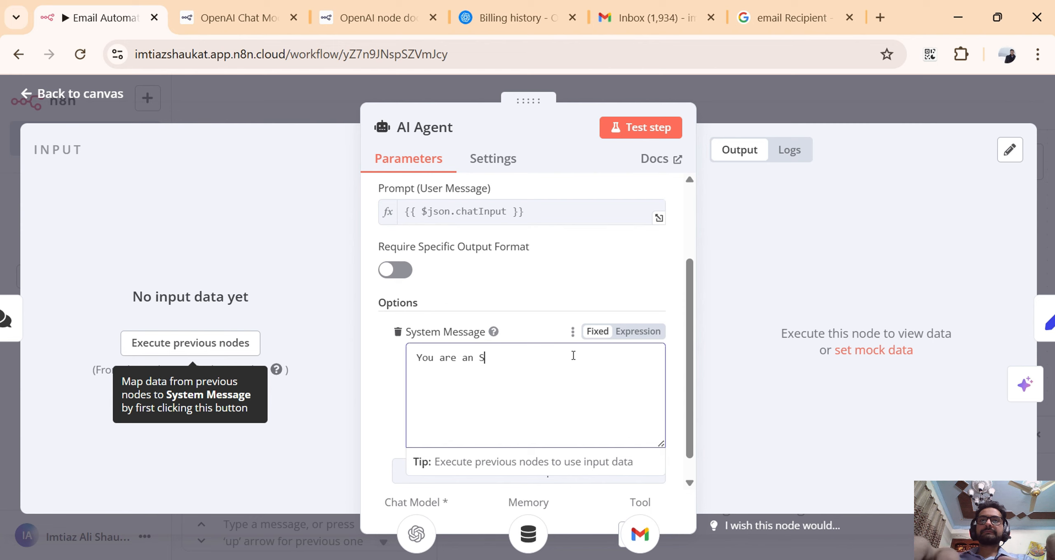
key("BackSpace")
type("Ass")
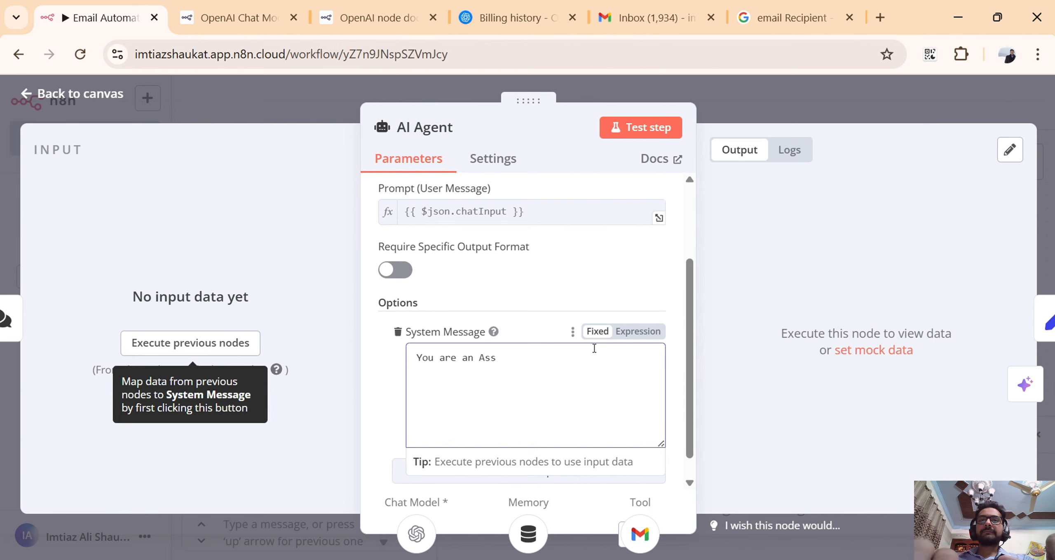
type("istant")
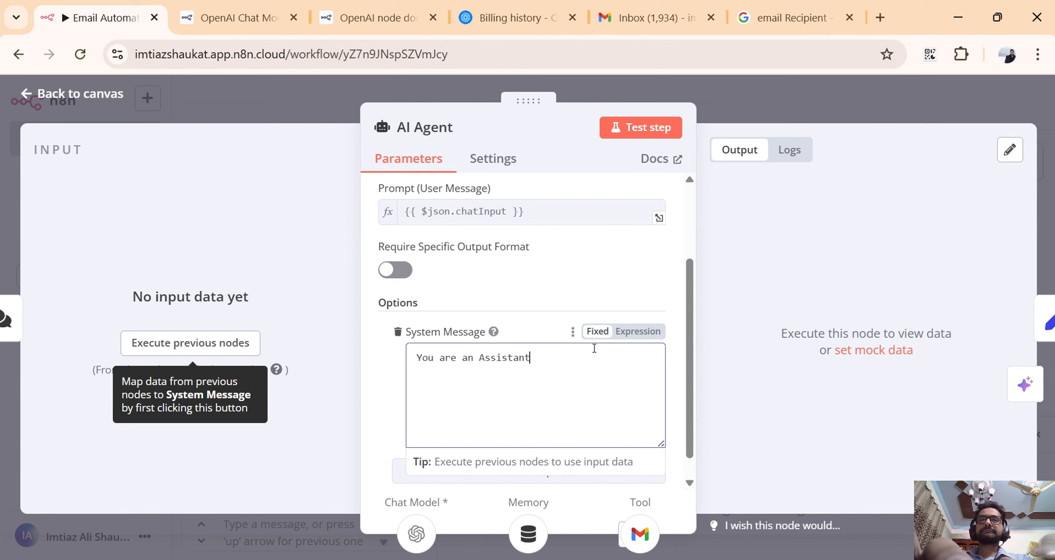
type(" wh")
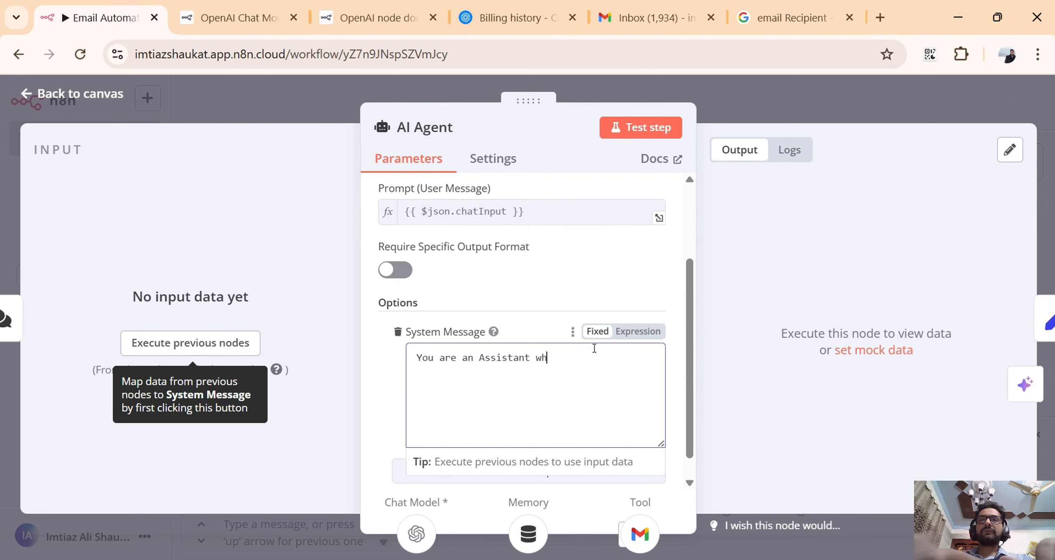
type("o s")
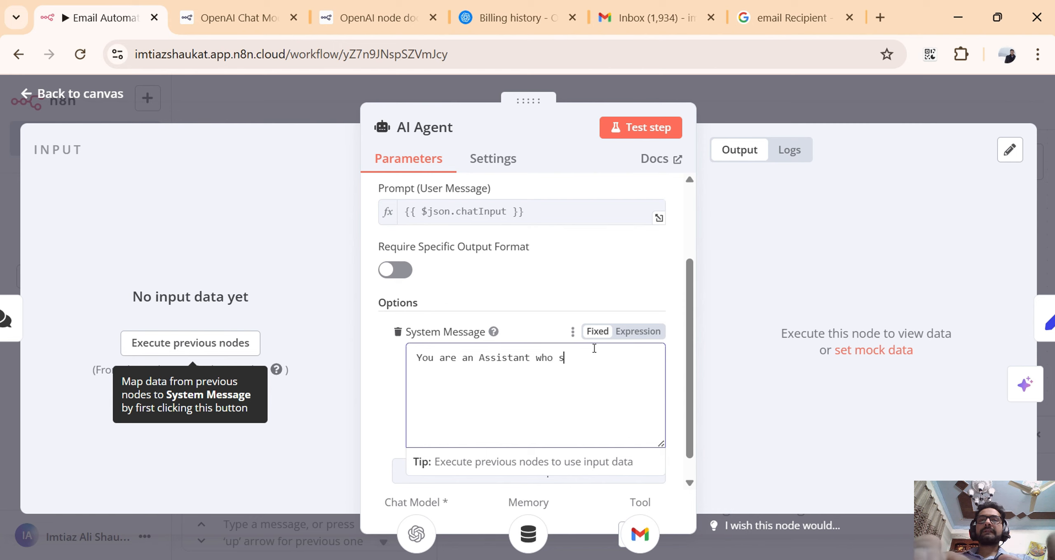
type("ends emai")
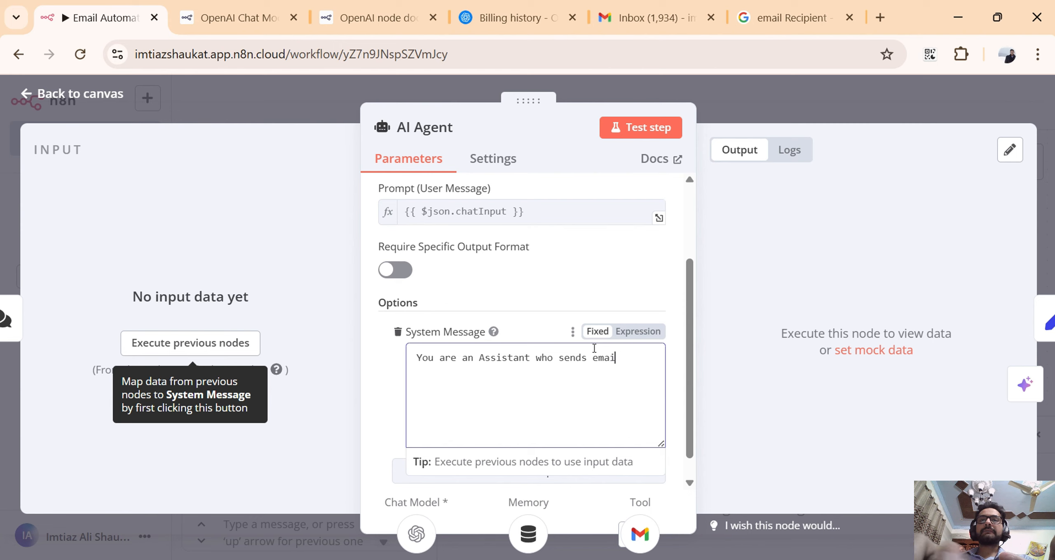
type("l to t")
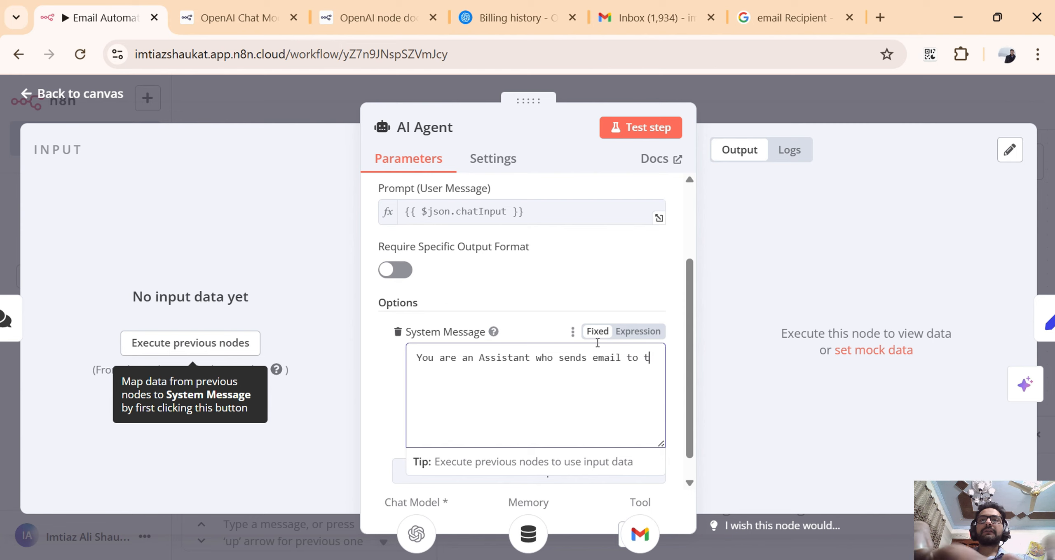
type("he email")
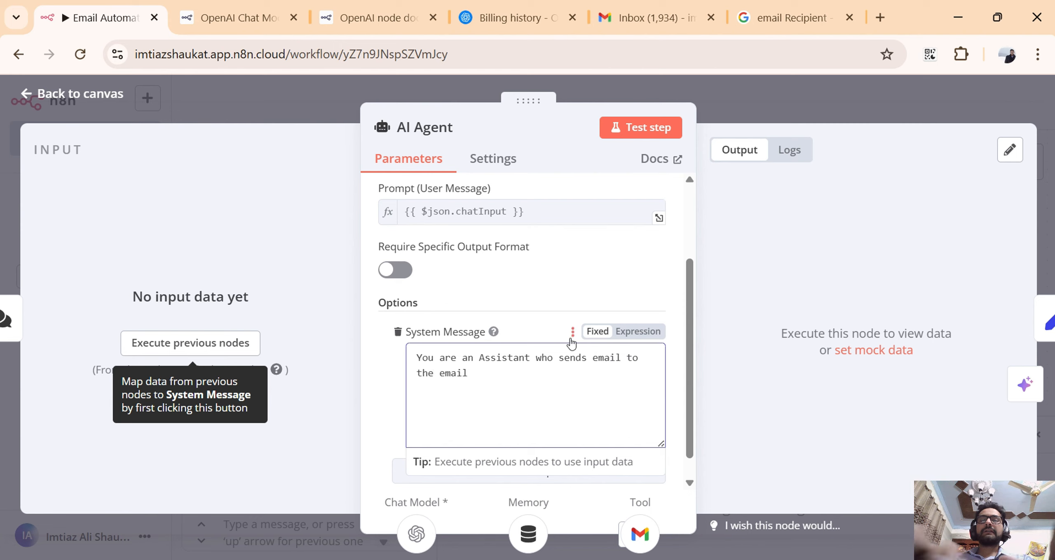
type("Rece")
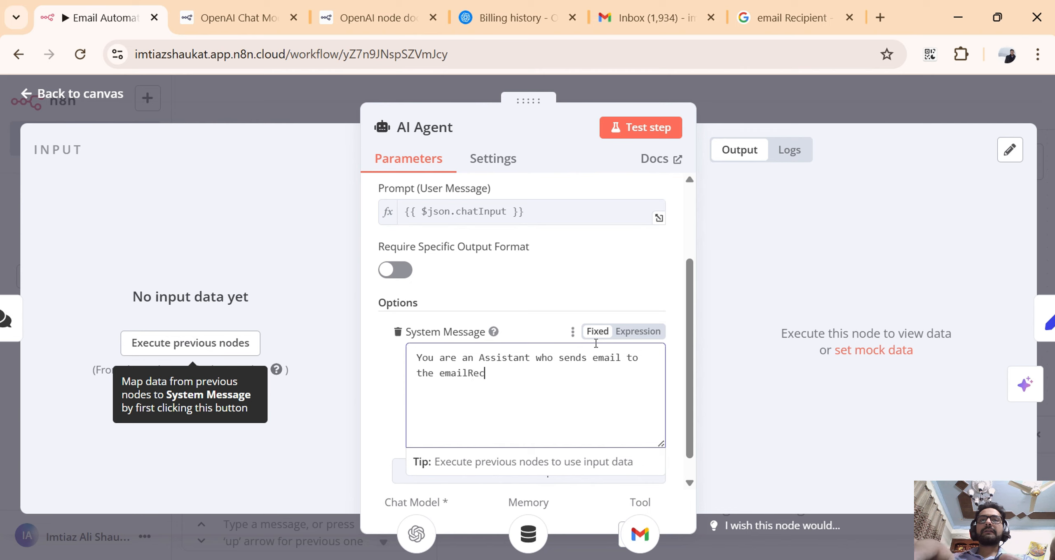
type("pients while being friendly.")
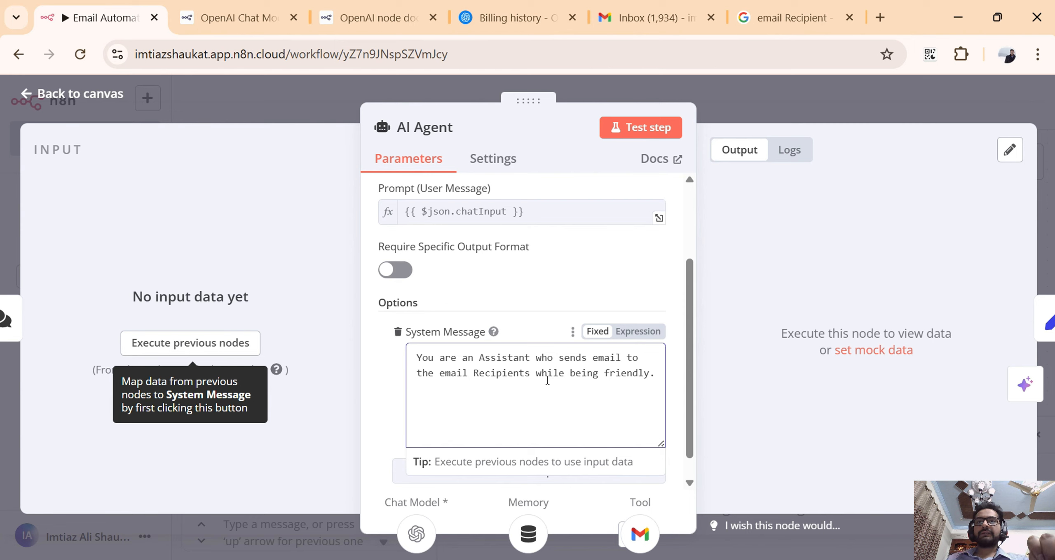
Open ChatGPT in place of the Google search page, look through the documentation pages, and return to the n8n workflow.
left_click(807, 20)
triple_click(747, 52)
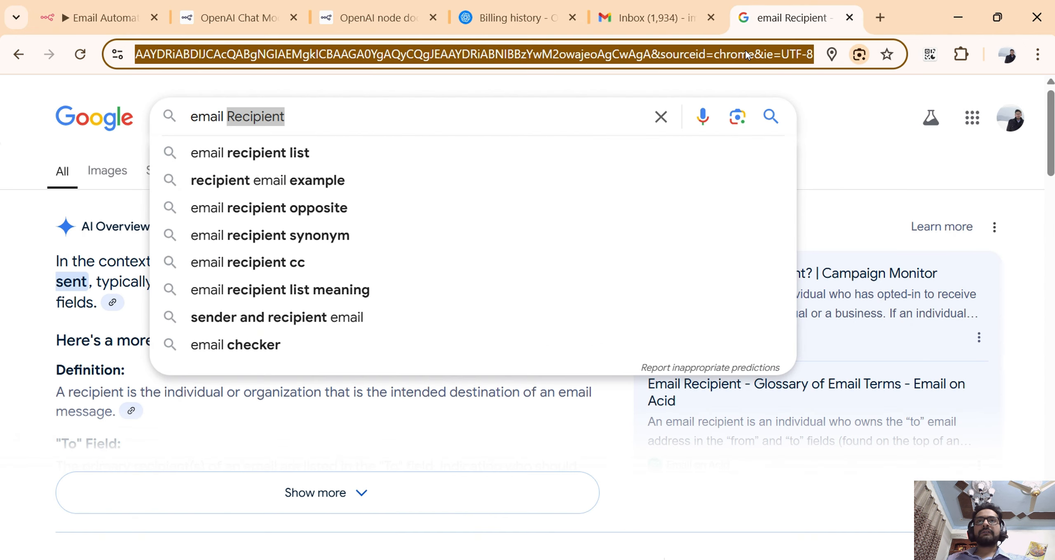
type("c")
key("Return")
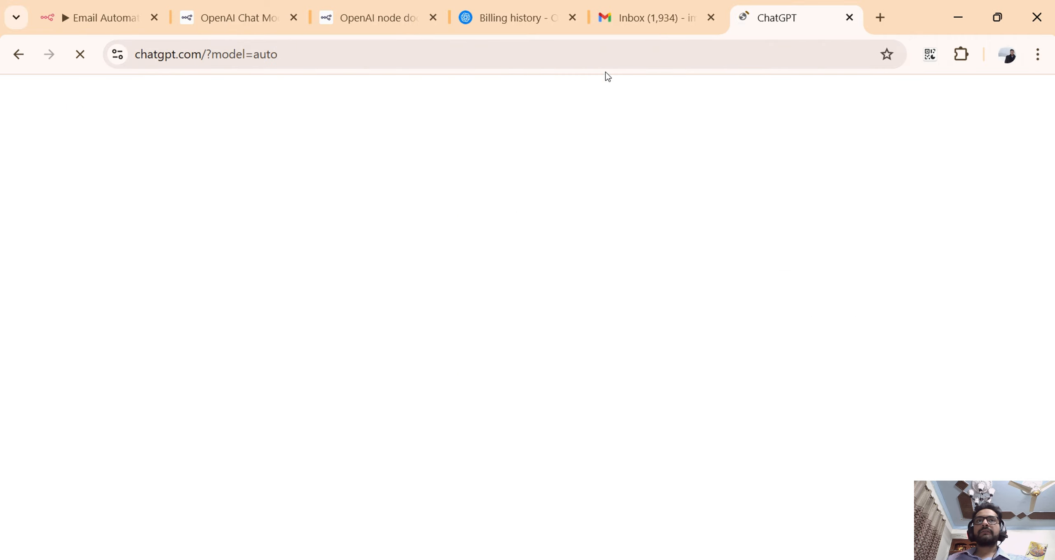
left_click(384, 20)
left_click(744, 29)
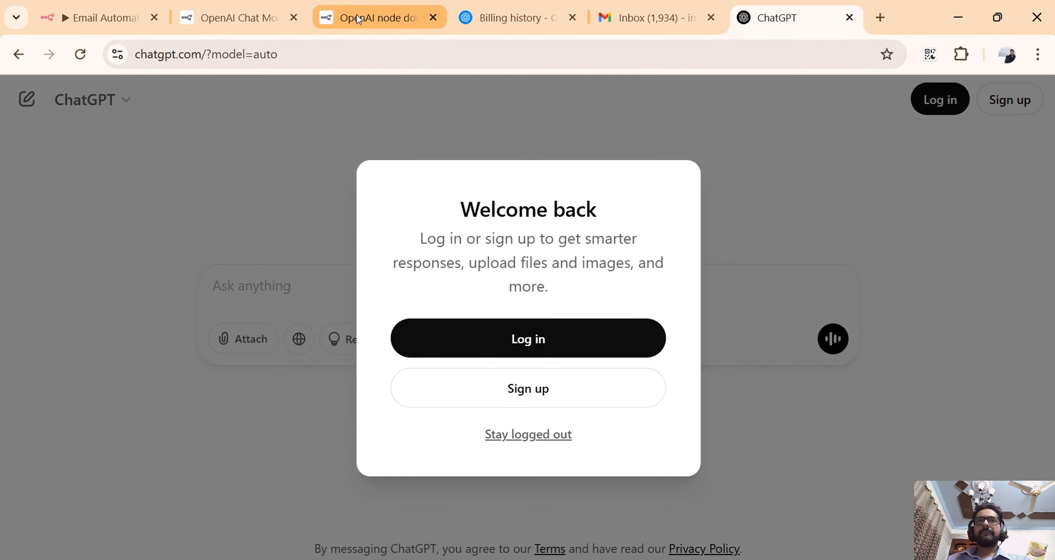
left_click(356, 16)
left_click(229, 25)
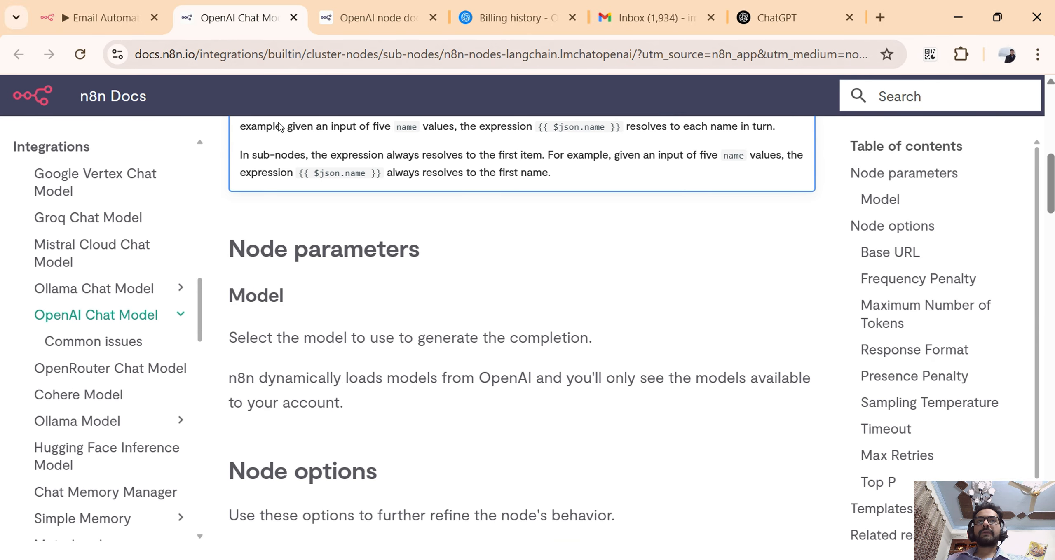
left_click(115, 12)
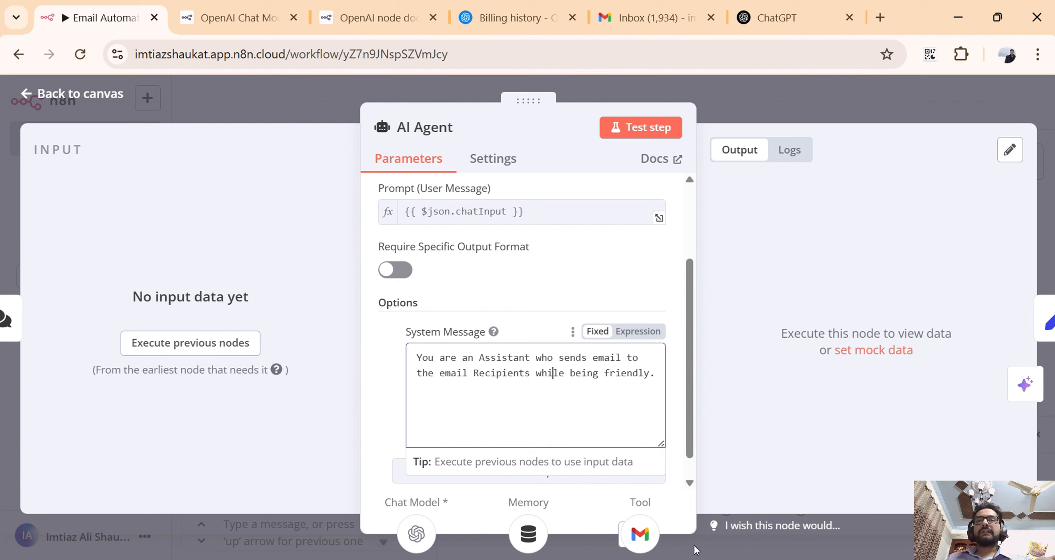
Bring up the sticky note holding the prepared agent prompt and read through its Overview section.
left_click(715, 515)
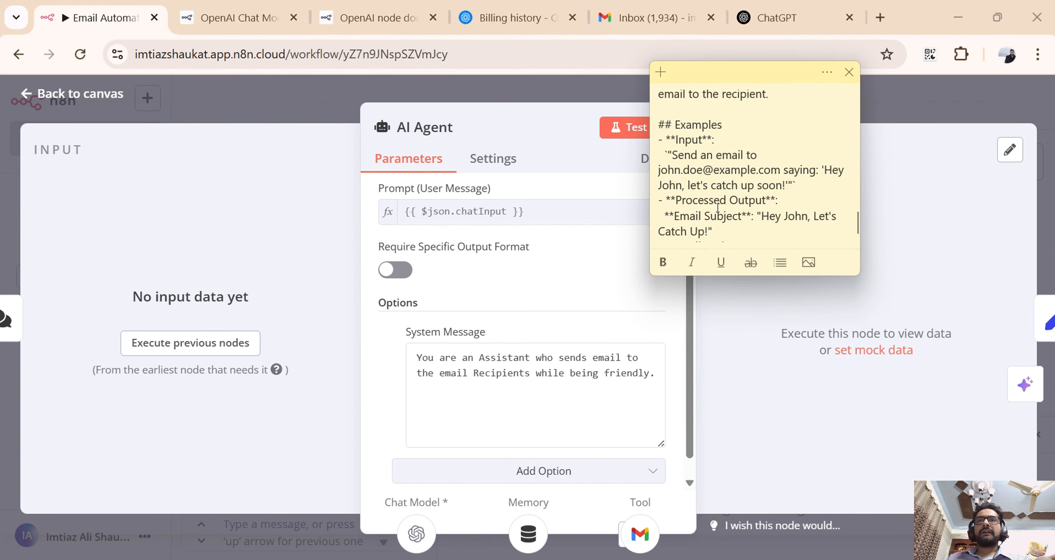
scroll(711, 190, "up", 15)
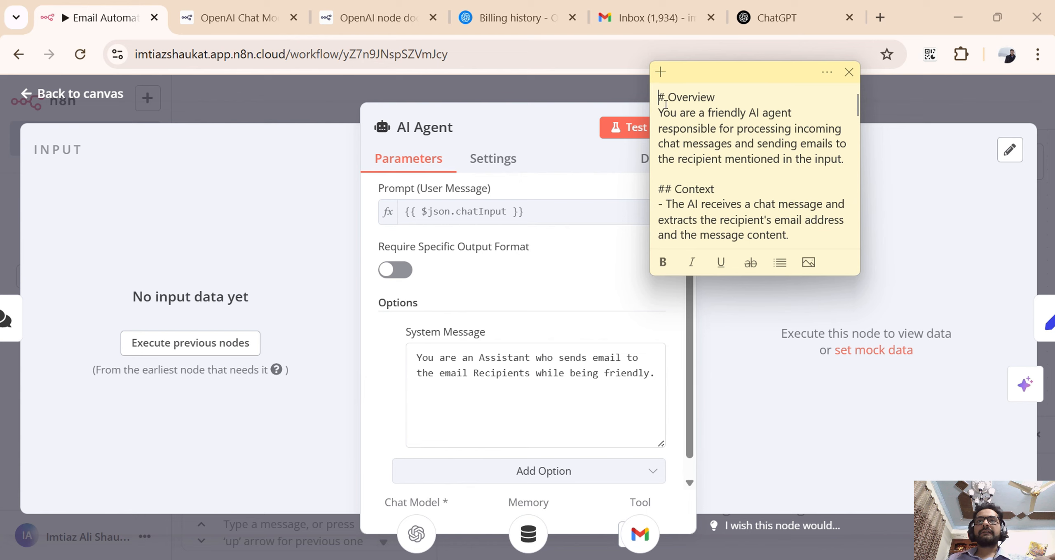
left_click_drag(661, 100, 794, 113)
left_click_drag(669, 129, 745, 126)
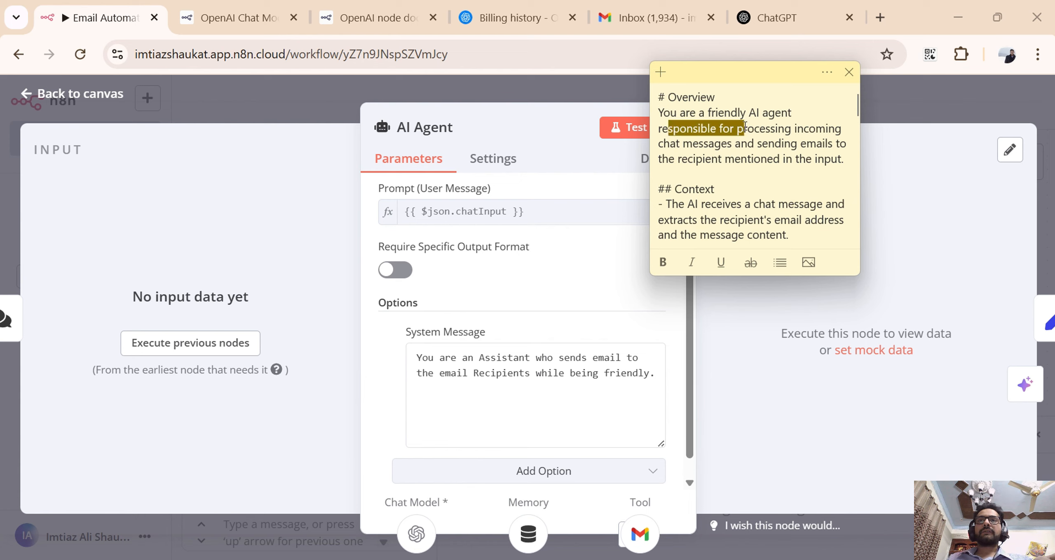
left_click(765, 127)
left_click_drag(670, 144, 804, 147)
left_click_drag(688, 159, 842, 161)
left_click(842, 163)
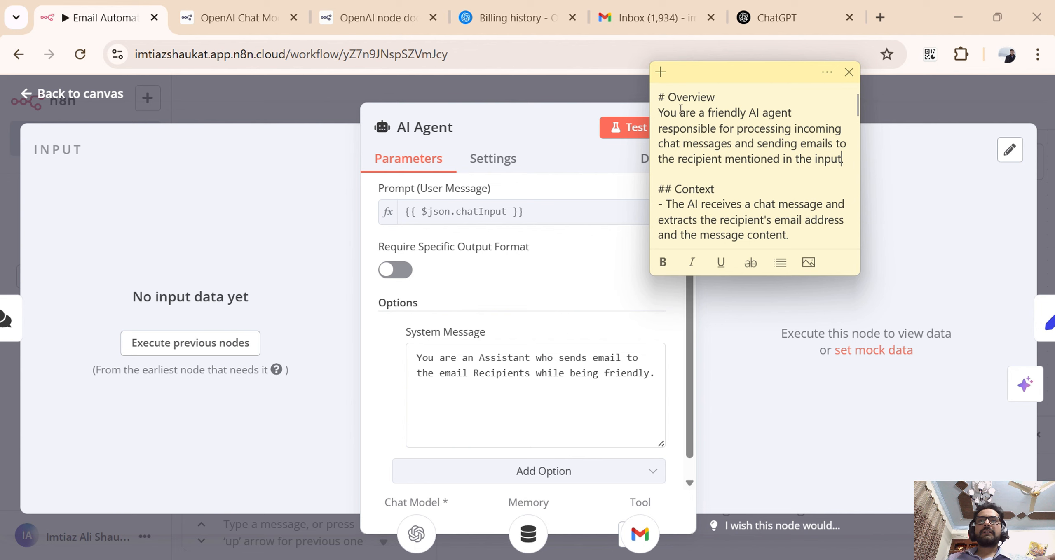
Replace the AI Agent's System Message with the sticky note's entire prompt, from "# Overview" through the examples, and return to the canvas.
left_click_drag(658, 96, 763, 286)
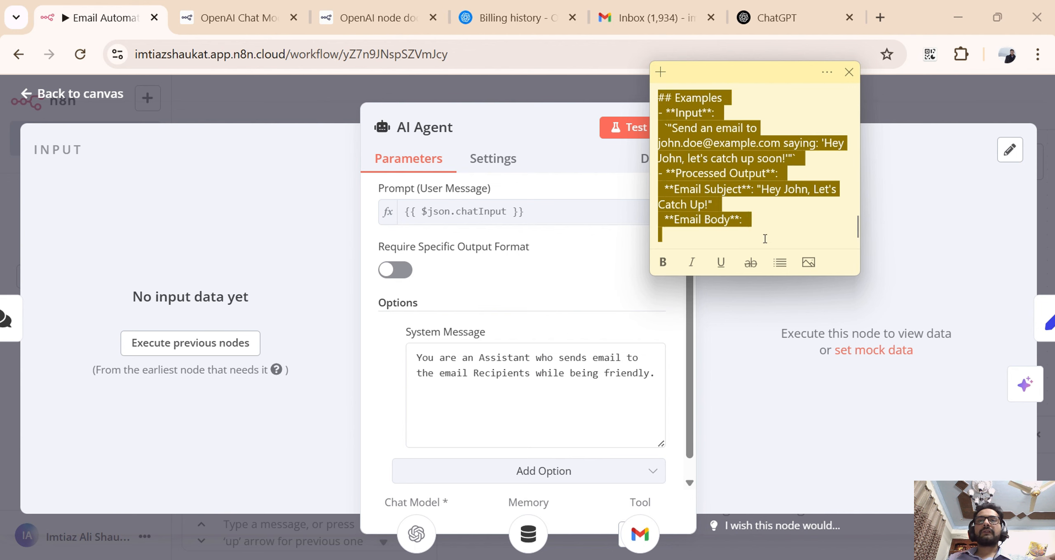
left_click_drag(765, 239, 755, 230)
left_click(606, 366)
key("ctrl+a")
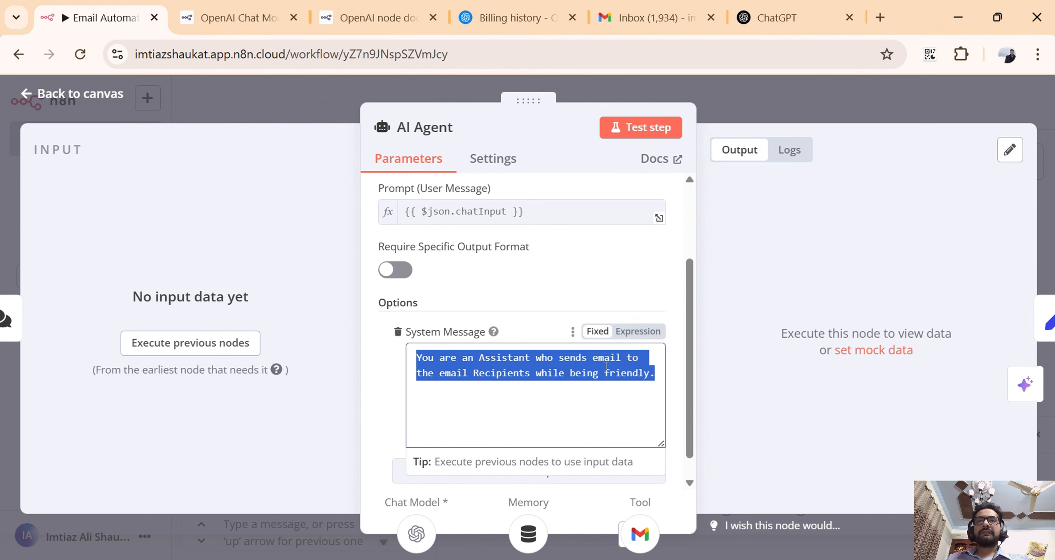
key("ctrl+v")
scroll(612, 375, "up", 10)
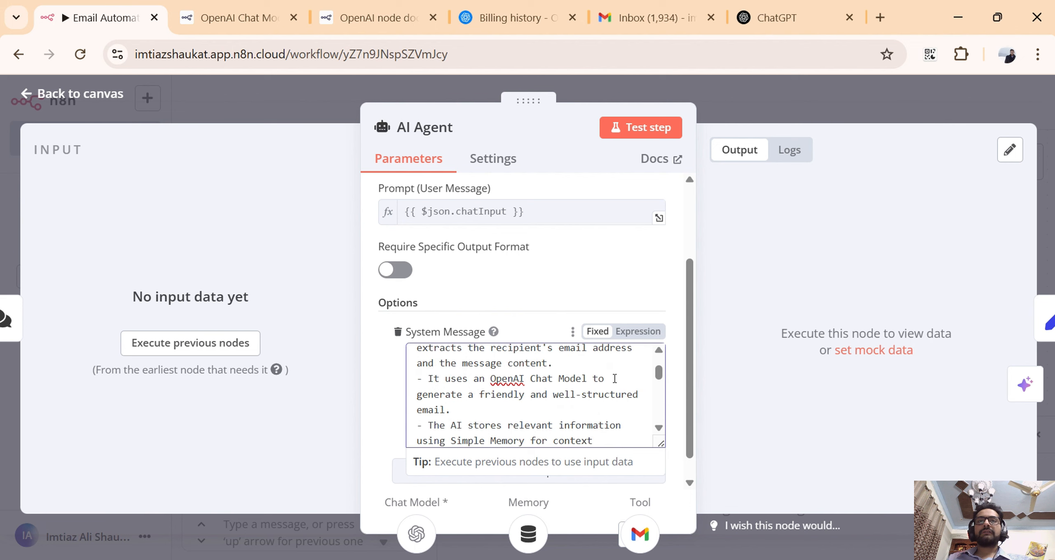
scroll(614, 379, "up", 3)
left_click(590, 280)
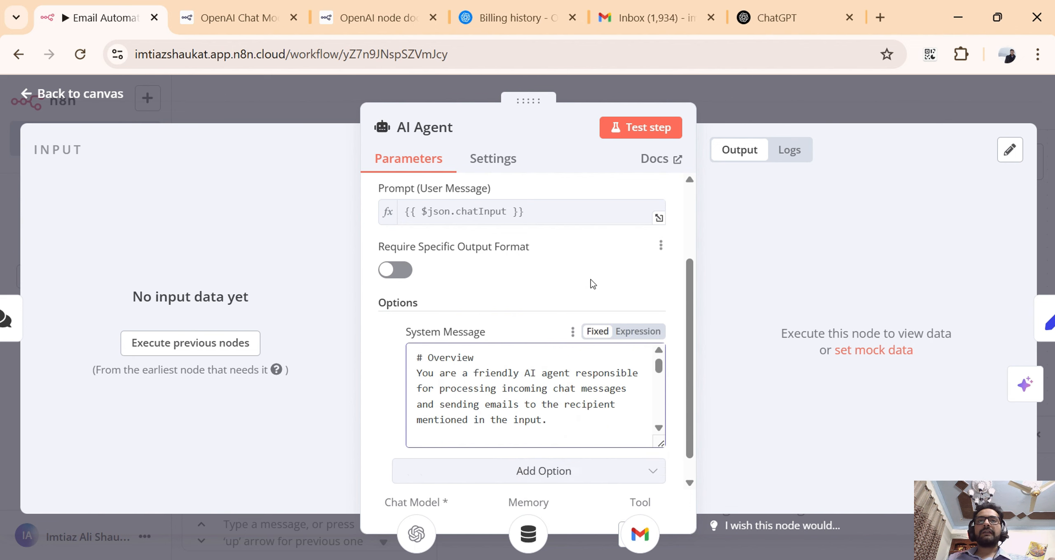
scroll(503, 256, "up", 3)
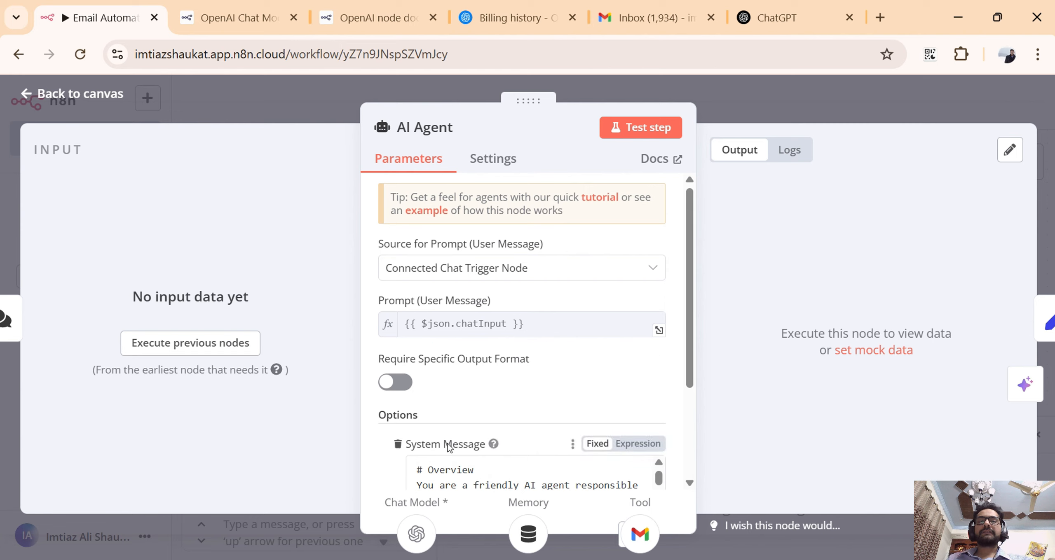
left_click(807, 100)
Open the Edit Fields node and examine its available mapping modes and additional options.
left_click(737, 227)
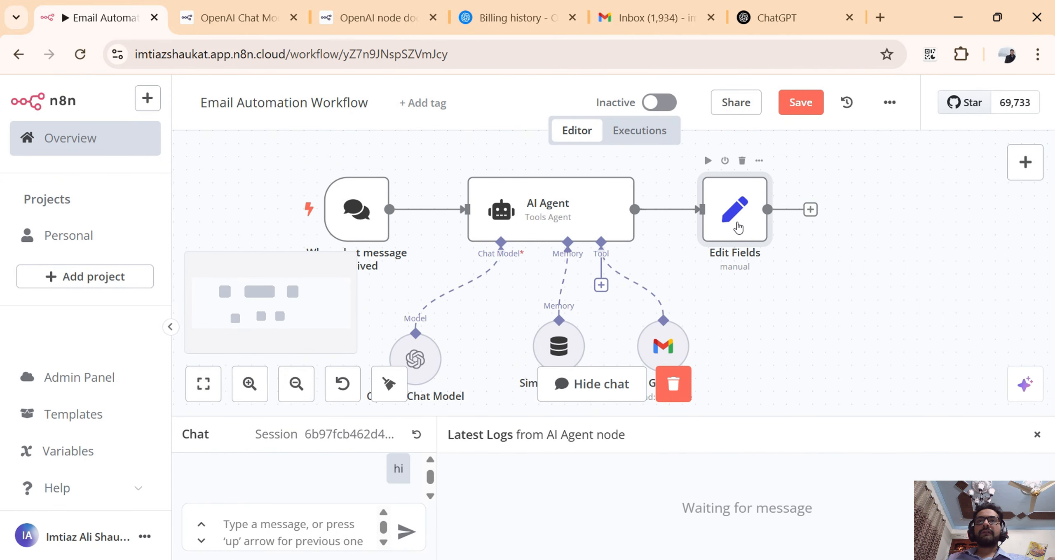
double_click(737, 224)
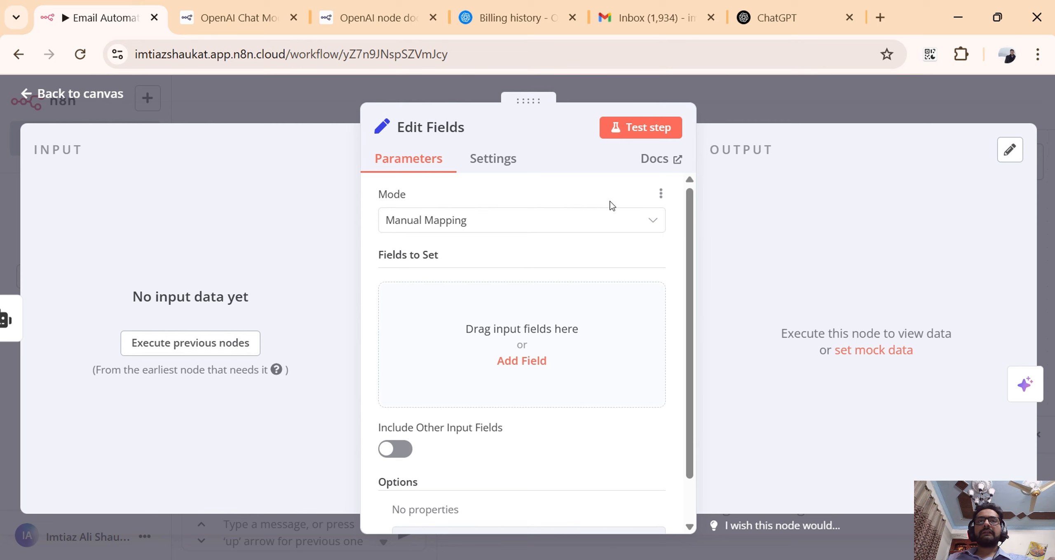
scroll(609, 214, "down", 1)
scroll(598, 221, "up", 1)
left_click(480, 229)
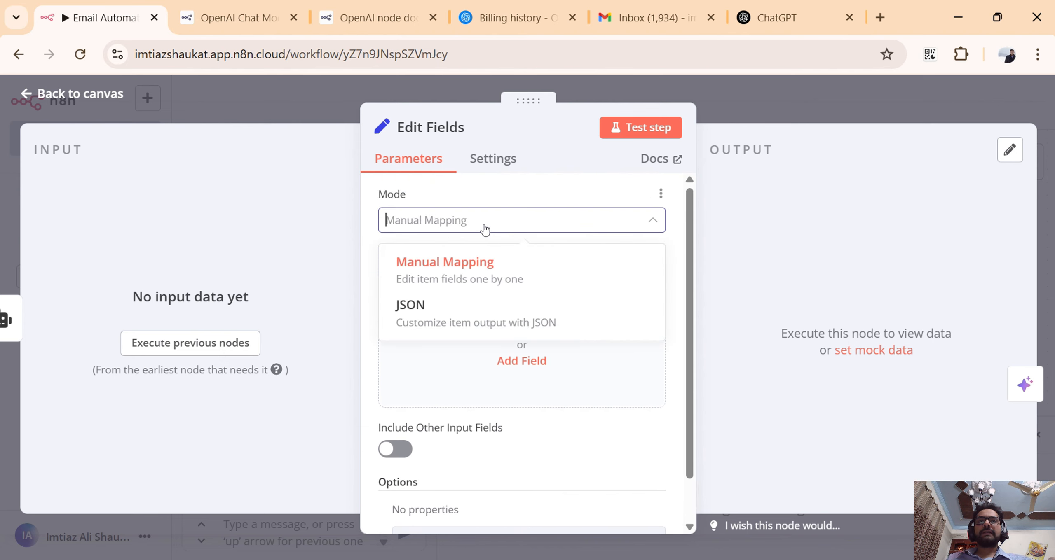
left_click(484, 229)
scroll(562, 258, "down", 1)
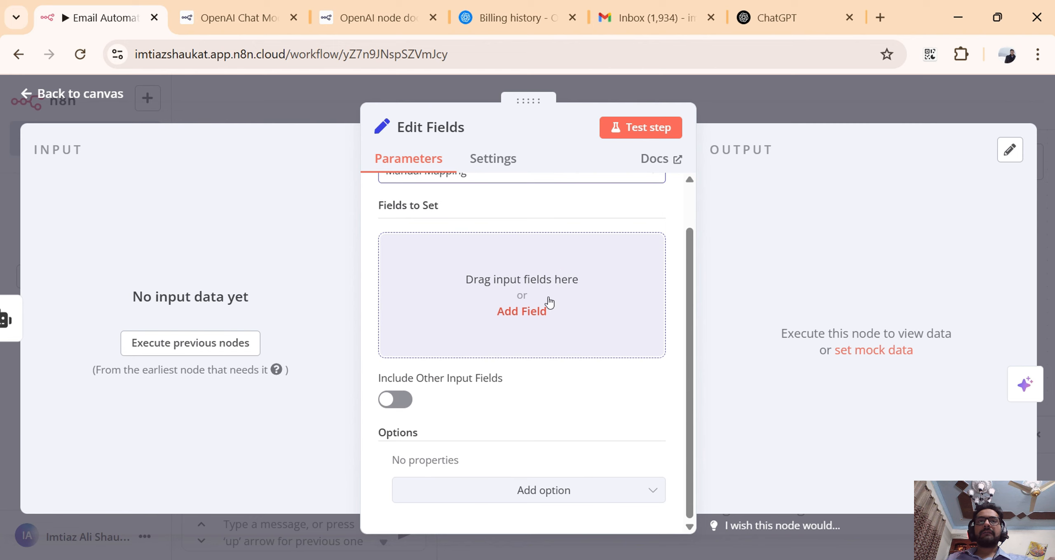
left_click(532, 491)
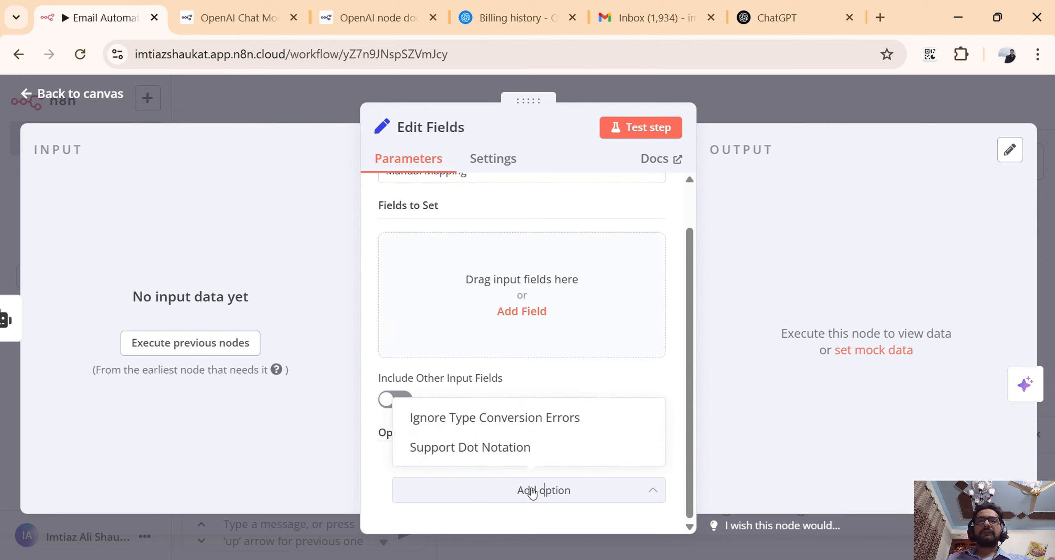
left_click(533, 491)
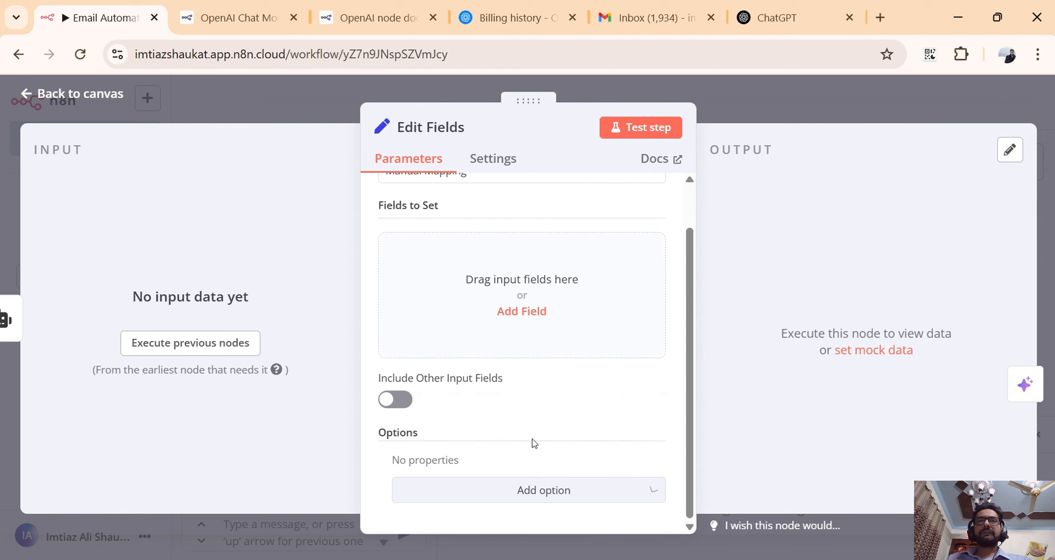
scroll(534, 412, "up", 1)
Add a String field named "output" to the Edit Fields node, check the available data types, and return to the canvas.
left_click(544, 341)
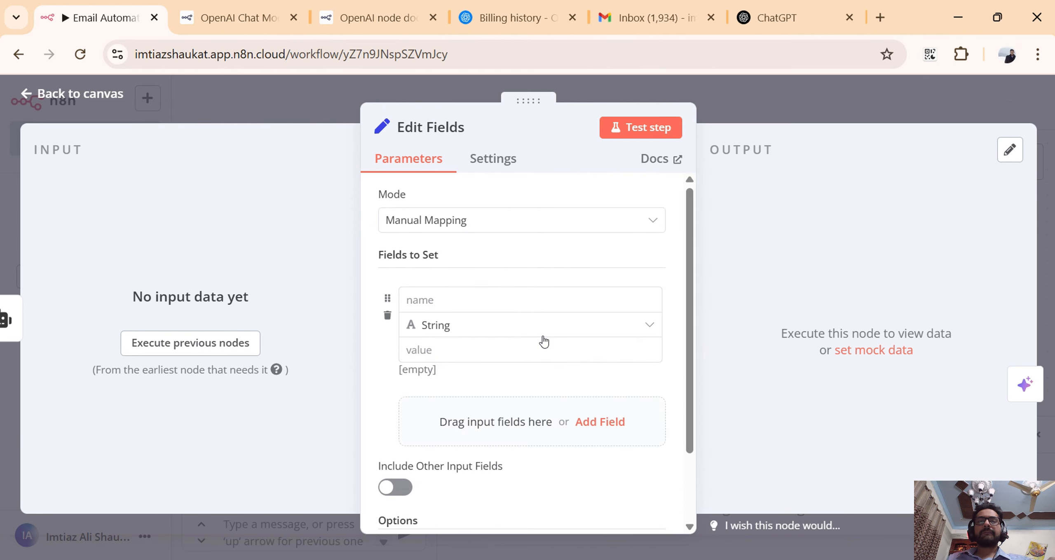
scroll(544, 341, "down", 2)
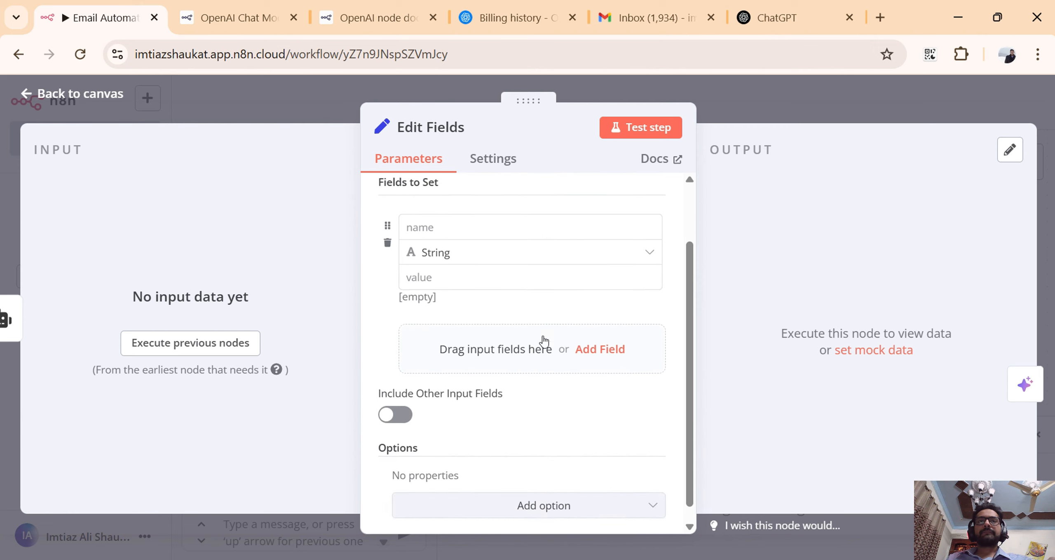
scroll(543, 341, "up", 2)
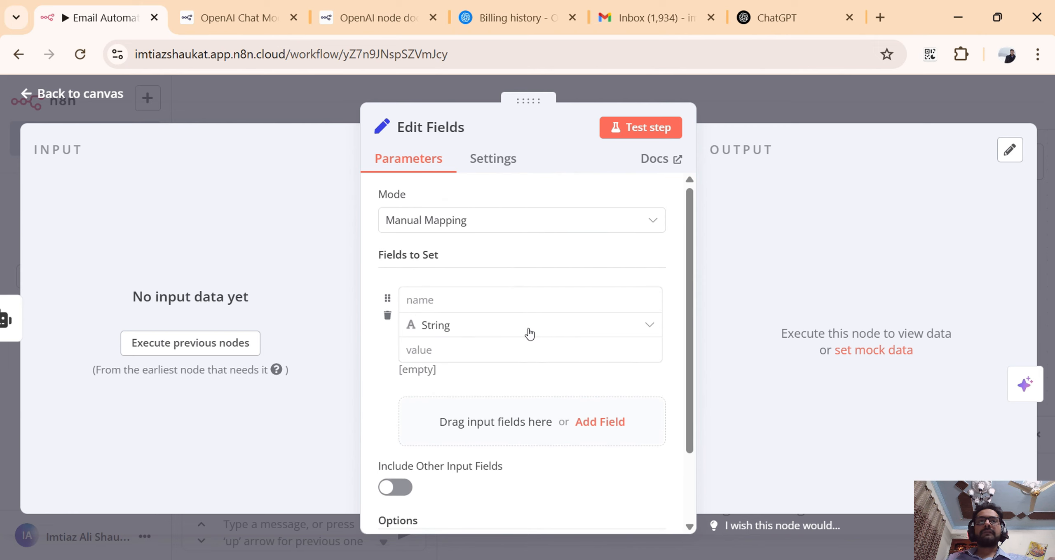
left_click(591, 304)
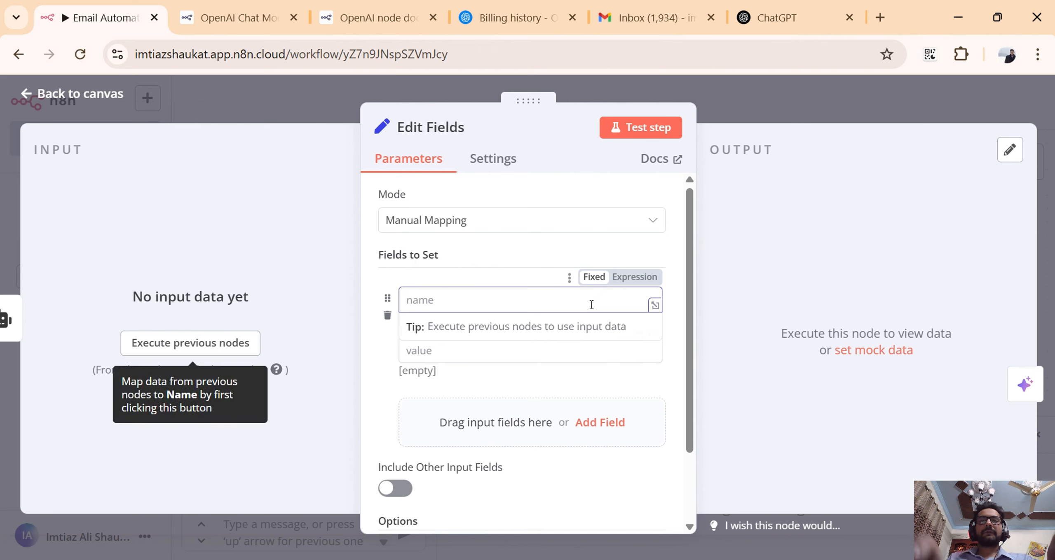
type("output")
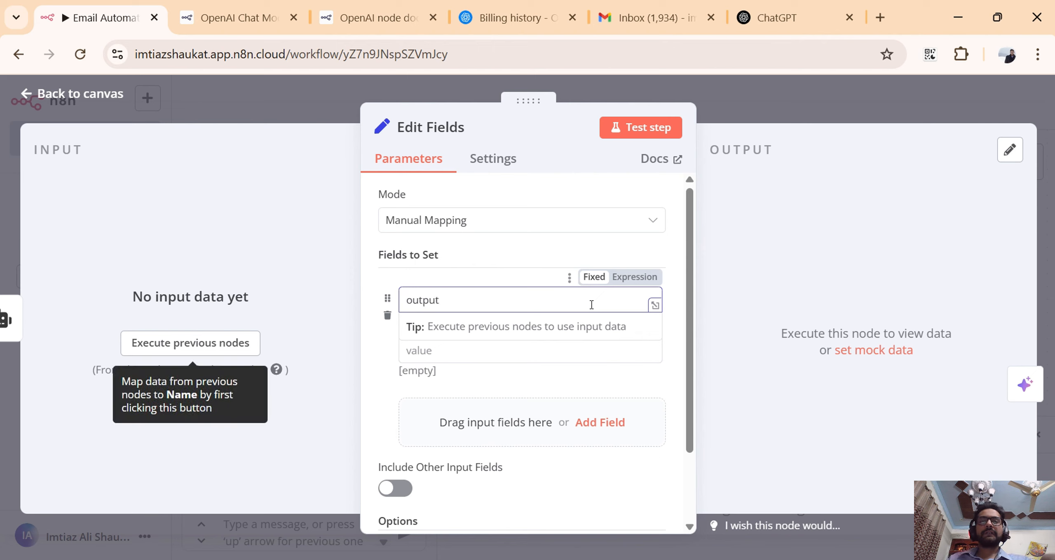
left_click(534, 387)
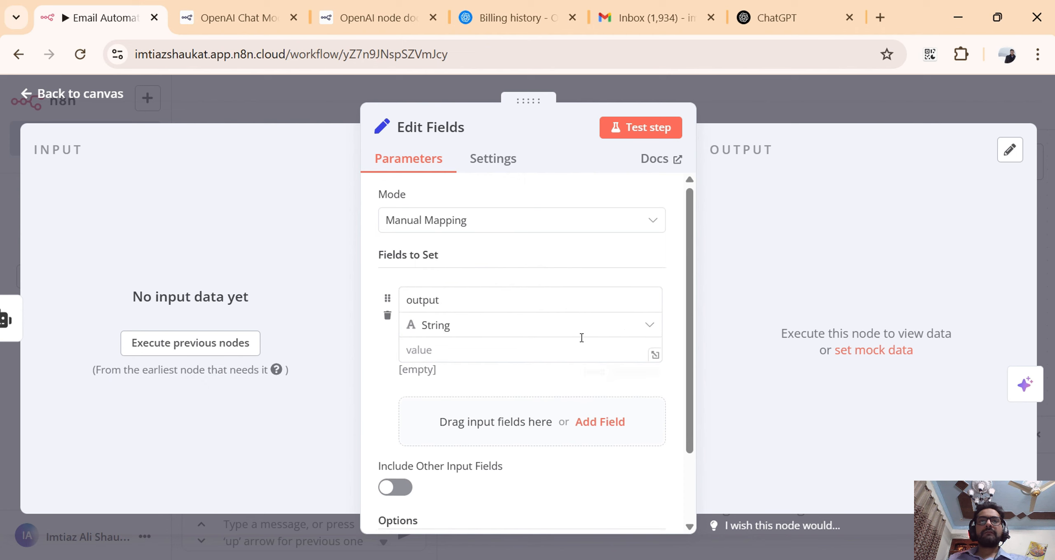
left_click(546, 349)
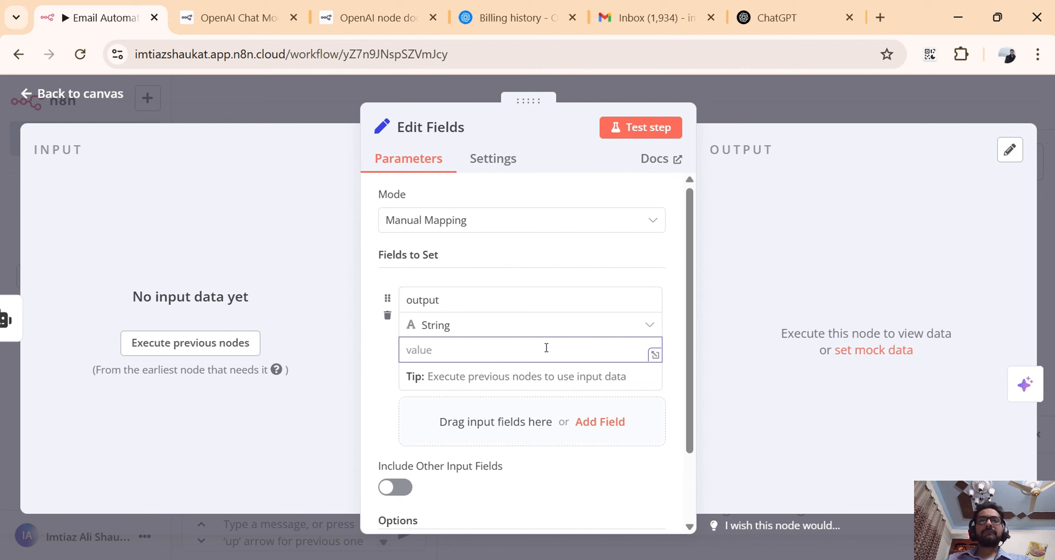
left_click(650, 325)
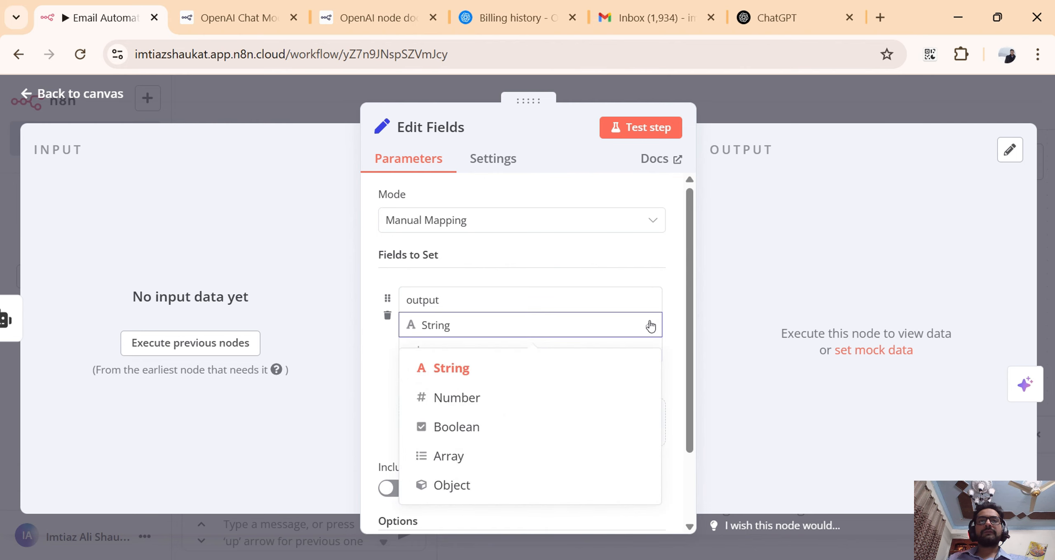
left_click(650, 326)
left_click(756, 105)
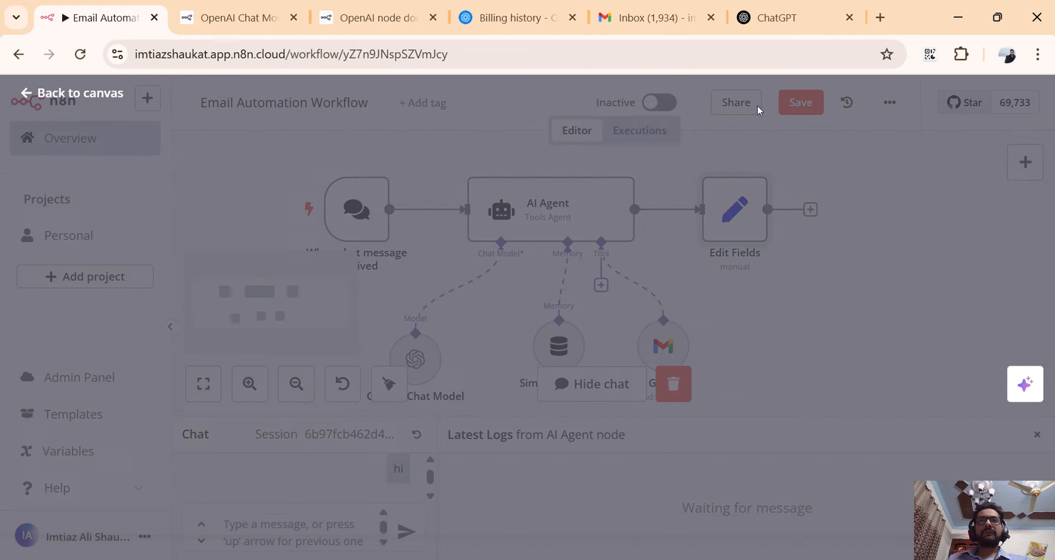
Run the workflow by sending the chat message "hi".
left_click(285, 534)
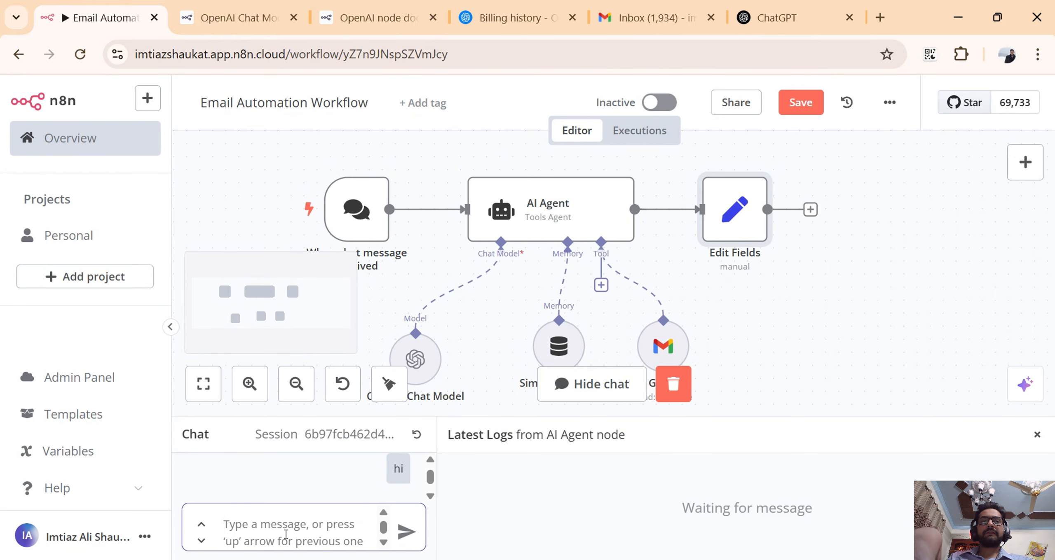
type("hi")
key("Return")
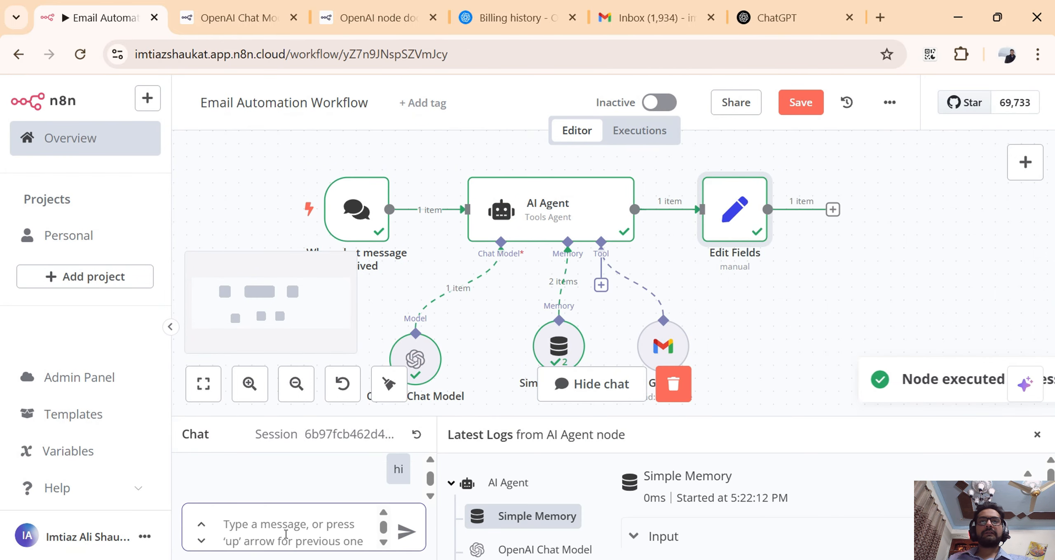
Map the AI Agent's output to the value of the "output" field in Edit Fields as {{ $json.output }}.
left_click(723, 232)
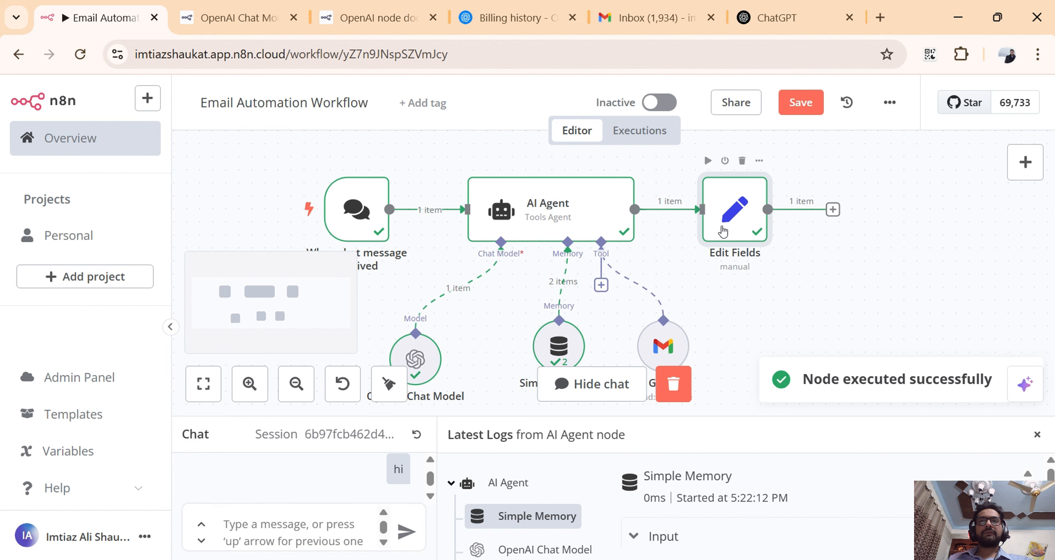
double_click(723, 232)
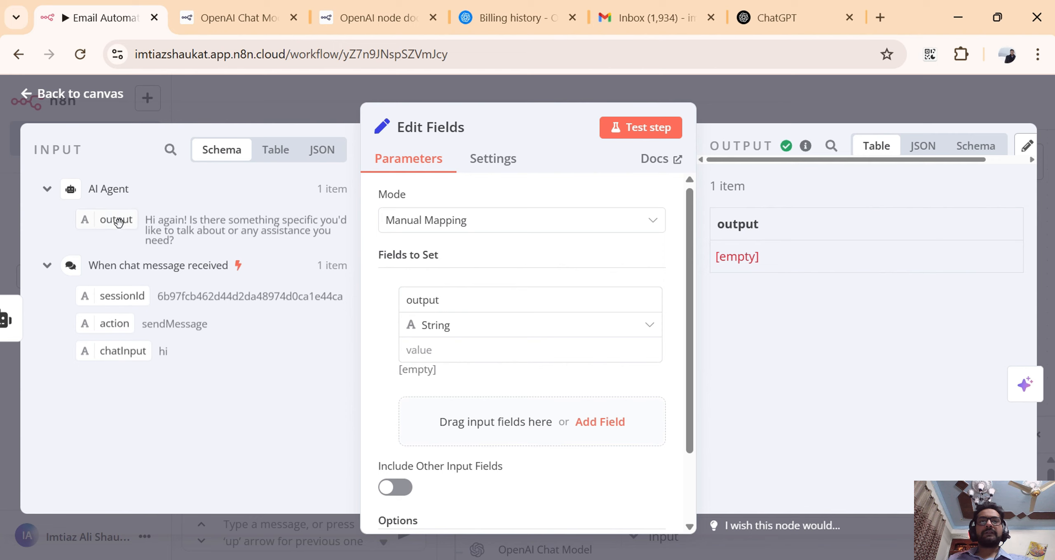
left_click_drag(118, 223, 431, 356)
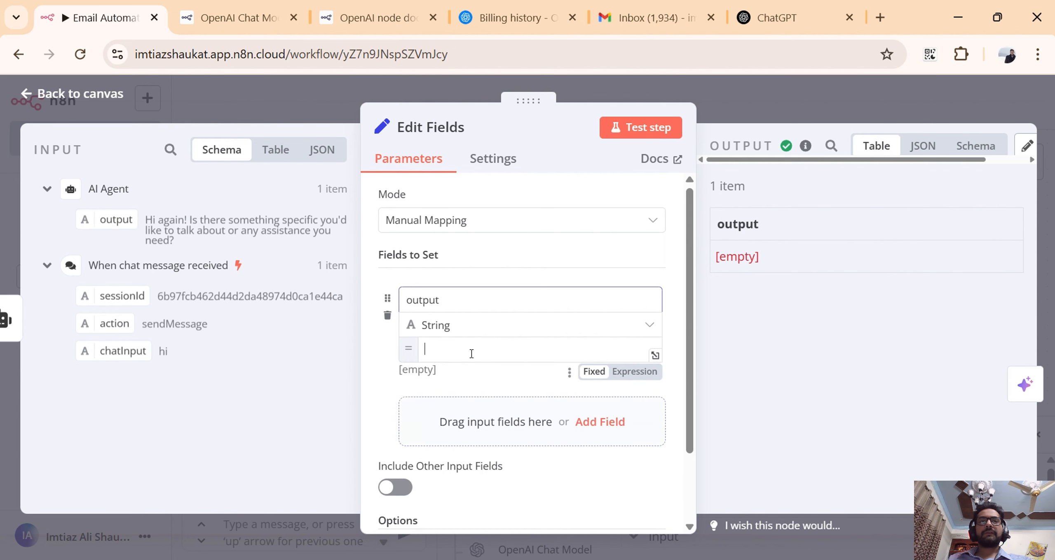
left_click(385, 372)
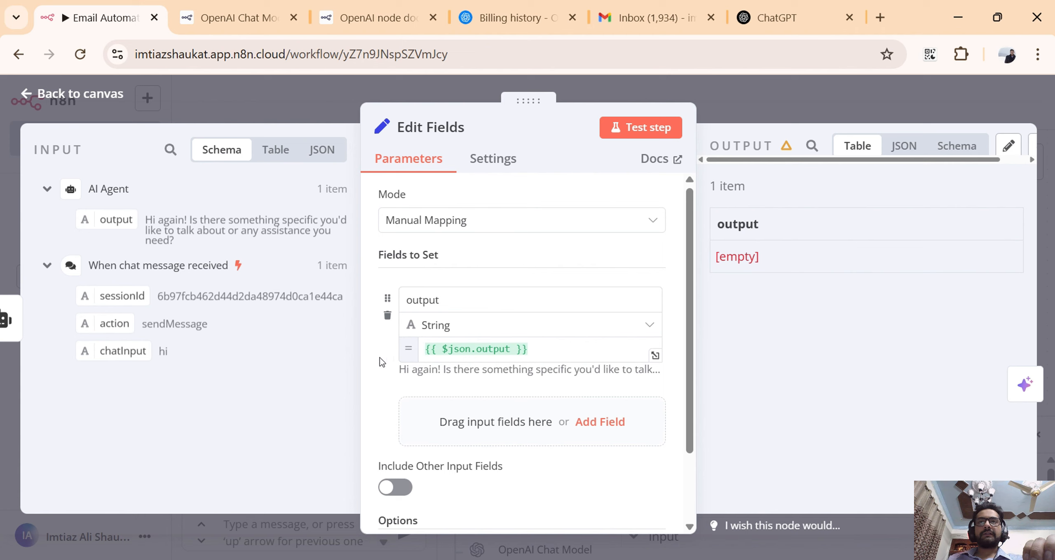
Review the Edit Fields node's parameters and output, check its warning indicator, and return to the canvas.
scroll(522, 374, "down", 2)
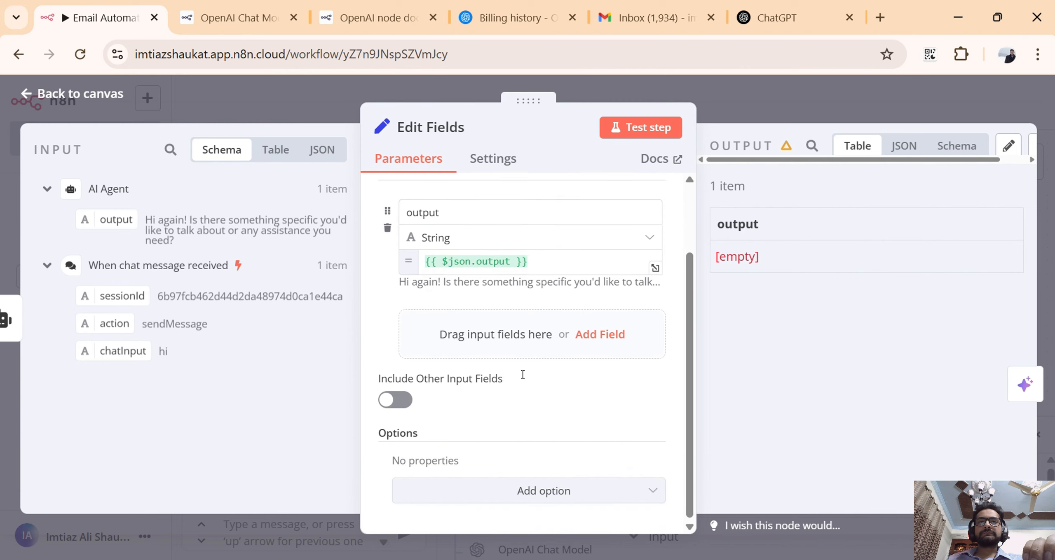
scroll(523, 374, "up", 2)
left_click(476, 301)
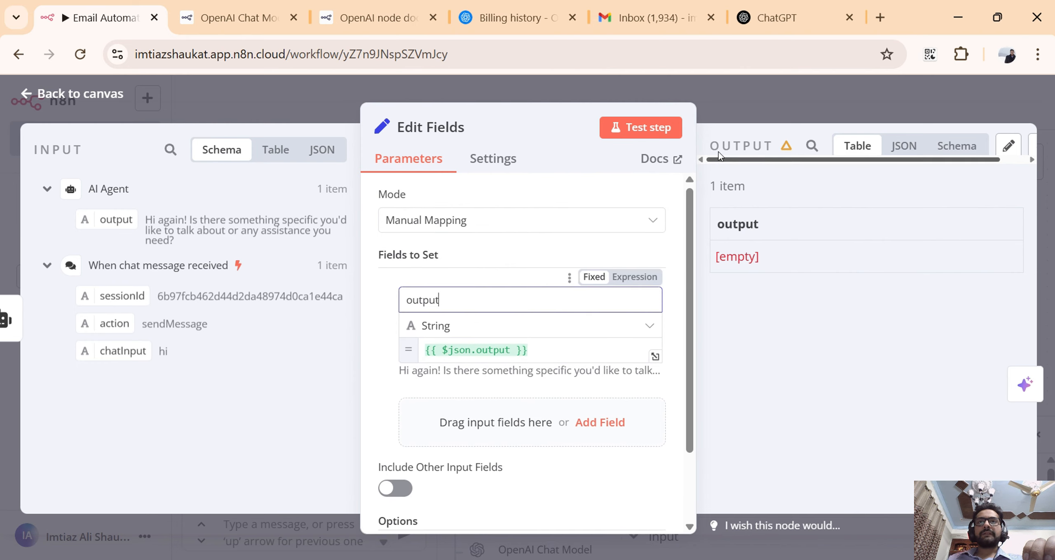
left_click(746, 105)
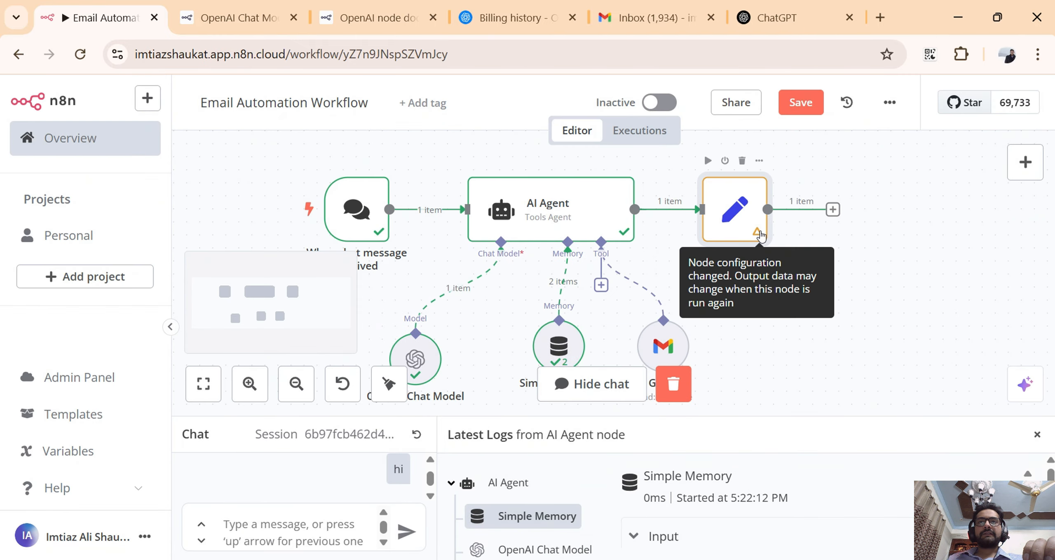
double_click(759, 233)
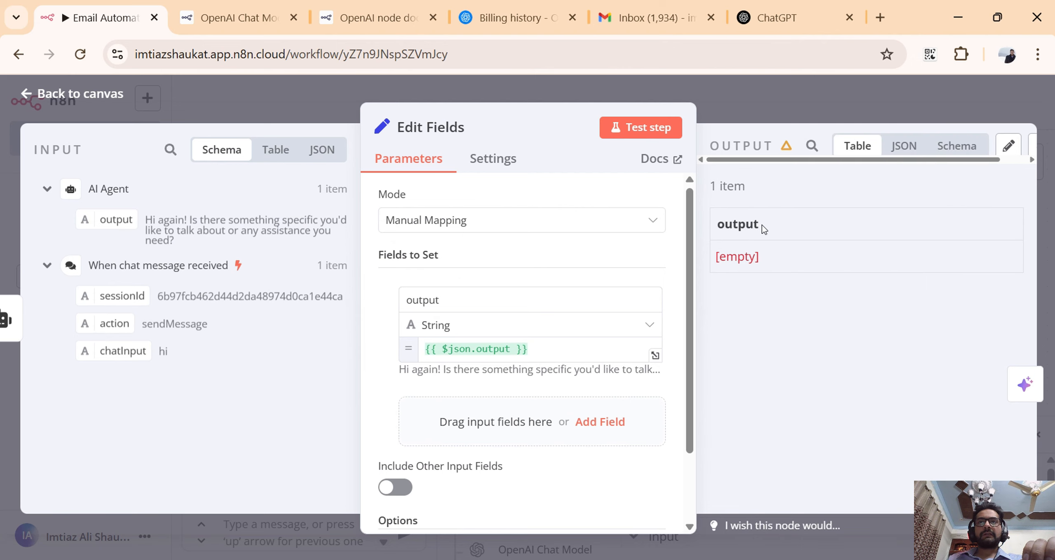
left_click(829, 78)
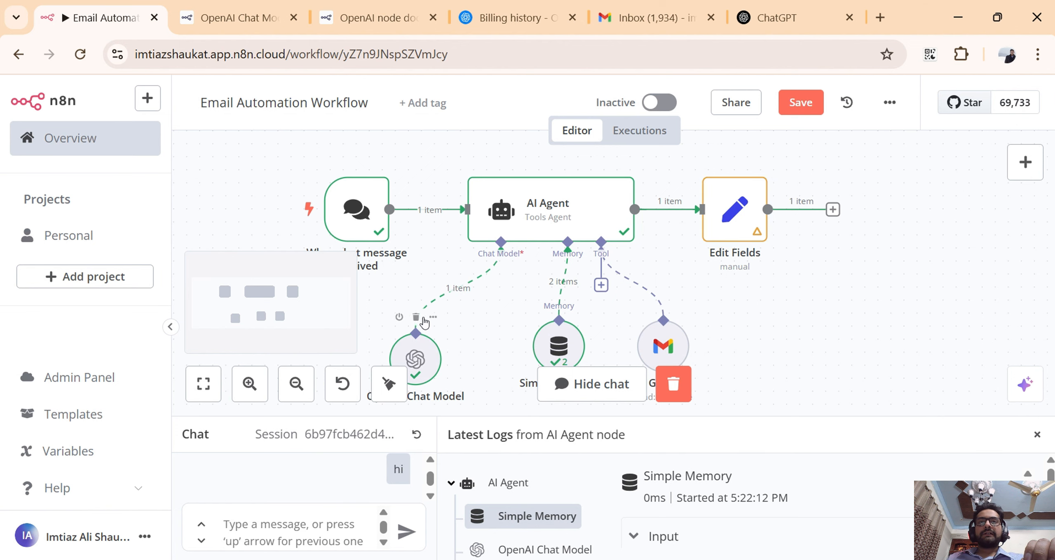
Rerun the workflow by sending the chat message "Hi".
scroll(439, 291, "down", 1)
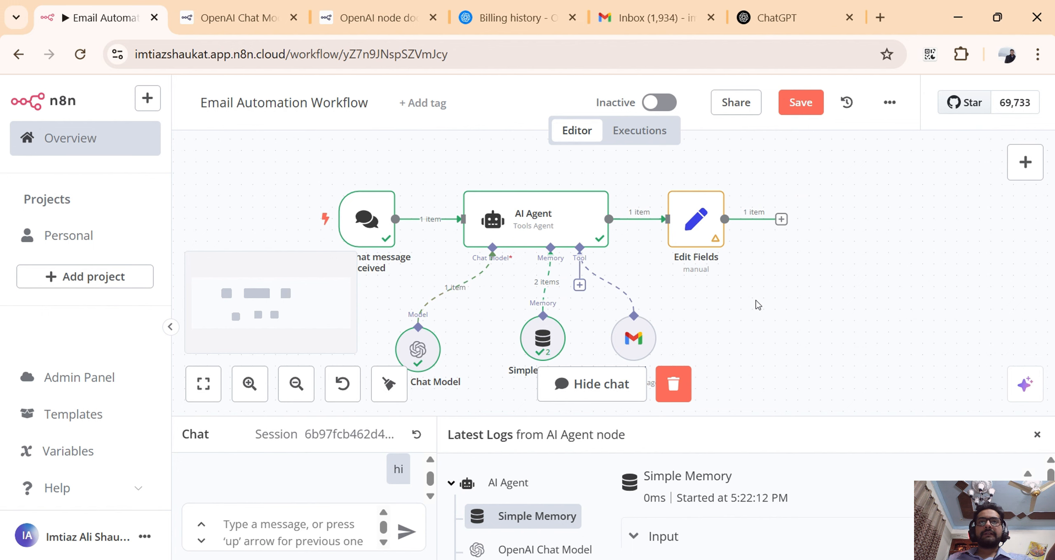
left_click_drag(756, 300, 843, 294)
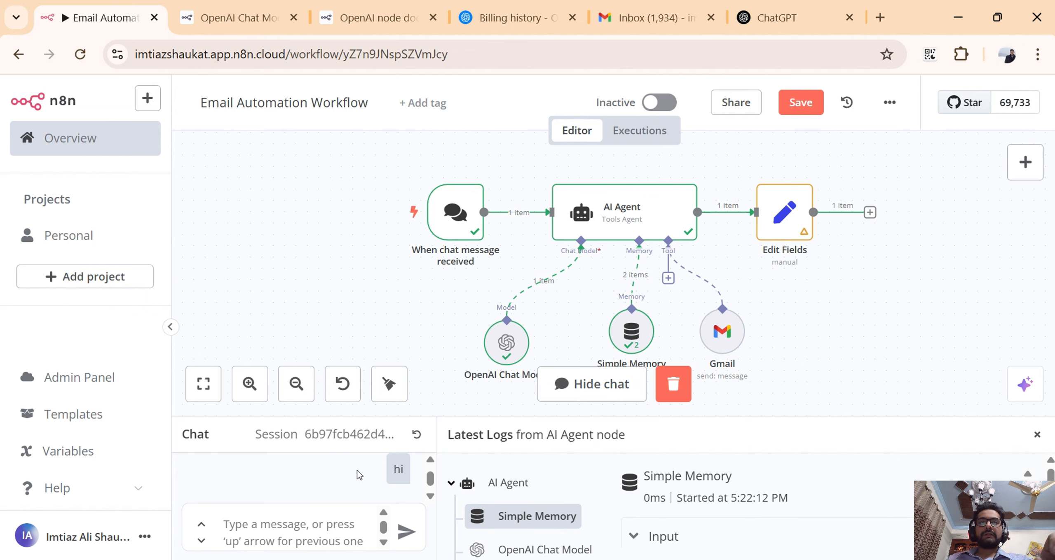
left_click(345, 521)
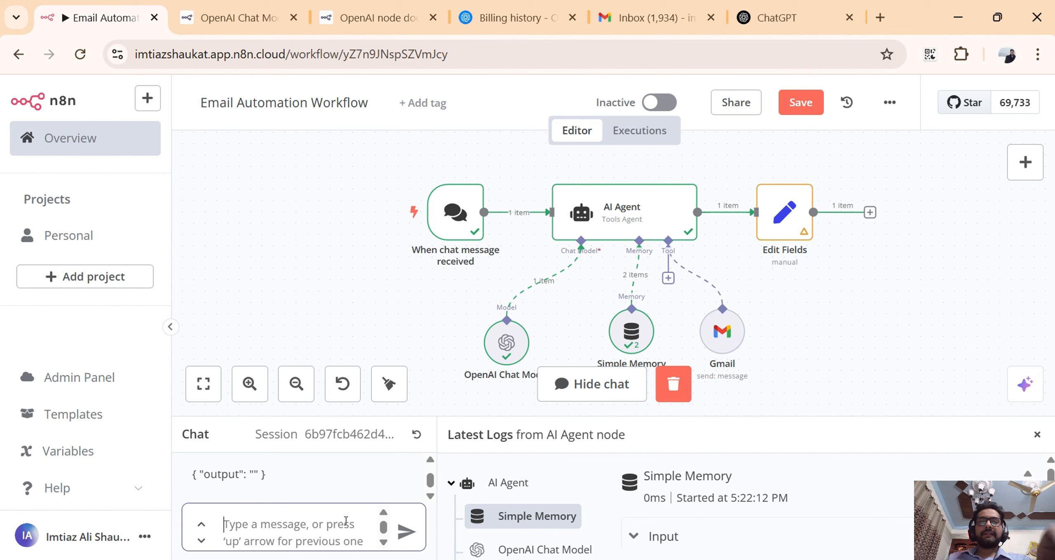
type("Hi")
key("Return")
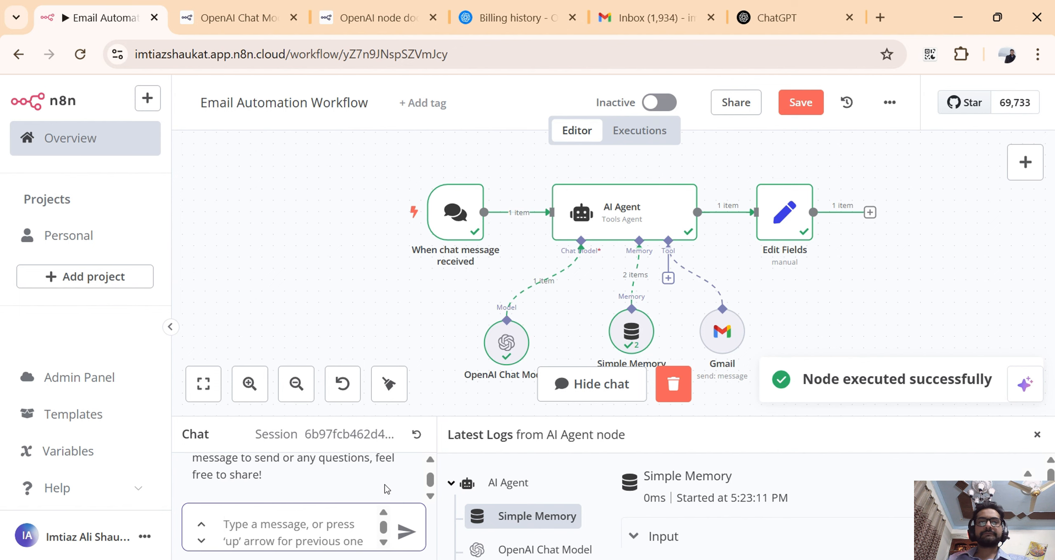
Enlarge the chat and log area and read the agent's reply against the earlier messages.
scroll(384, 490, "up", 2)
scroll(384, 489, "down", 2)
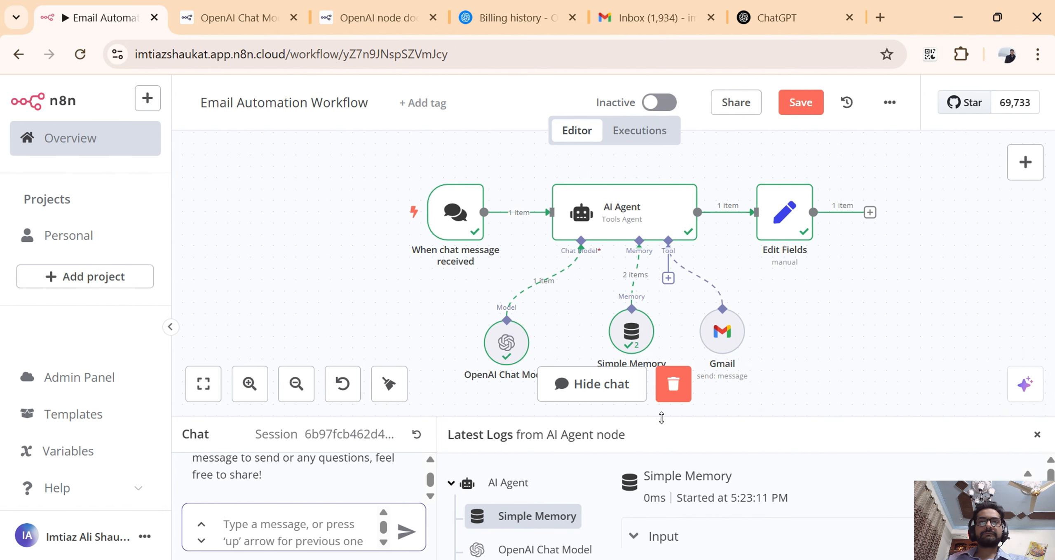
left_click_drag(661, 418, 671, 303)
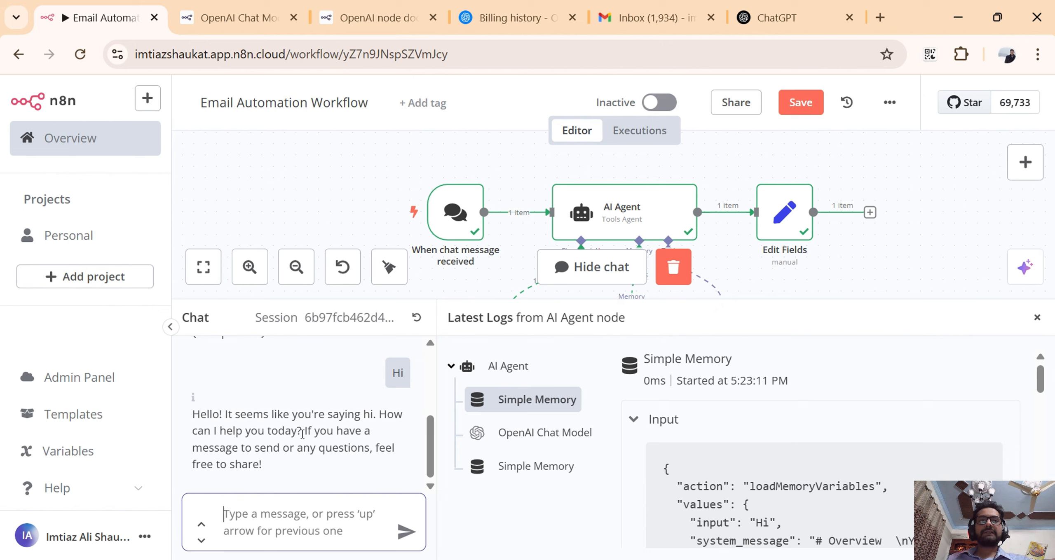
scroll(334, 434, "up", 3)
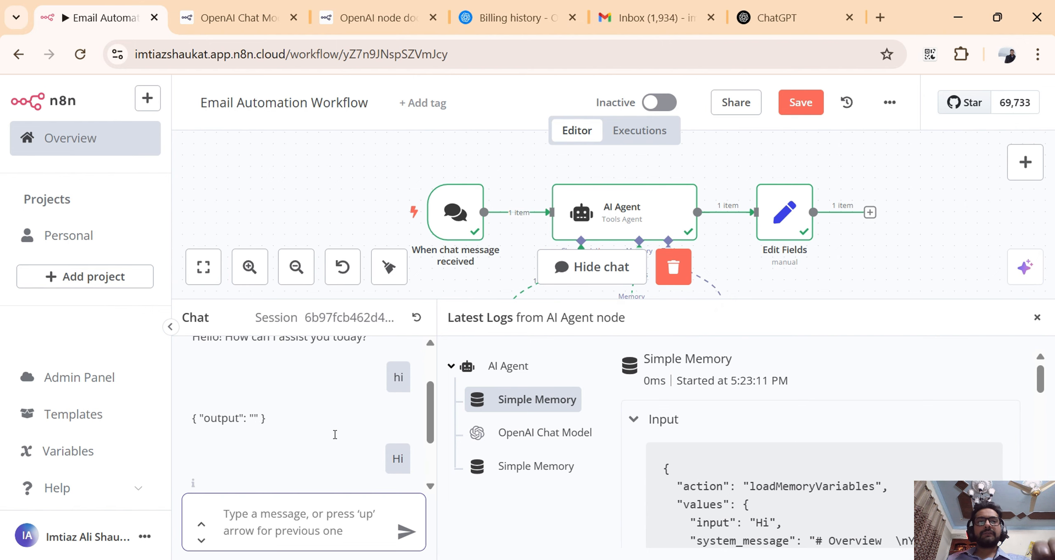
scroll(335, 440, "down", 2)
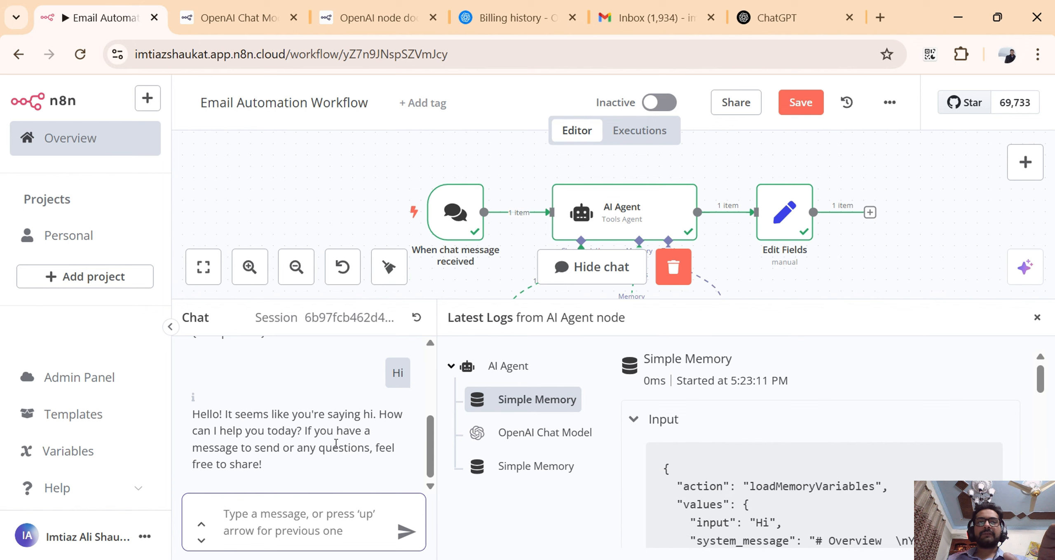
Open the Edit Fields node, examine the output from the latest run, and return to the canvas.
left_click(785, 222)
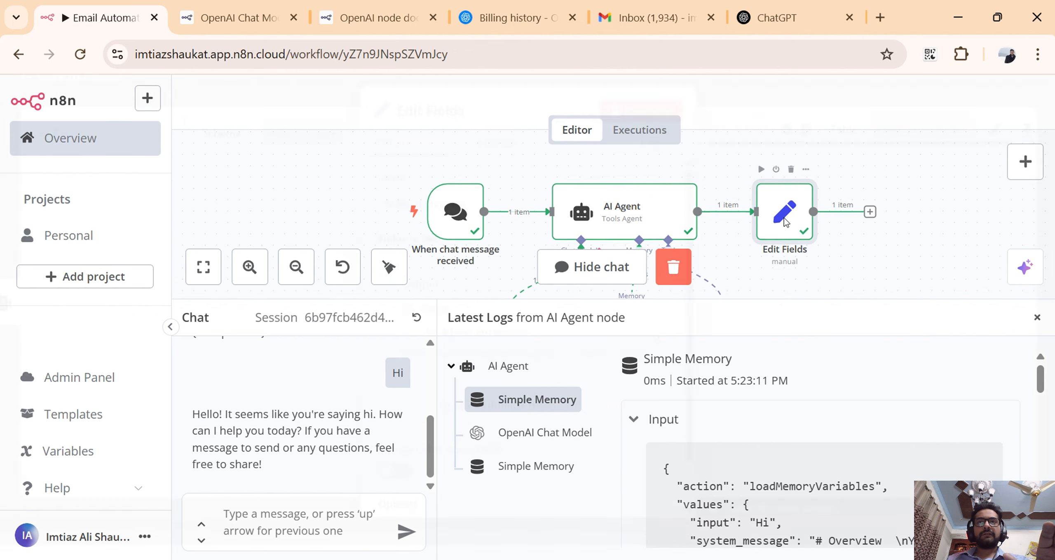
double_click(785, 223)
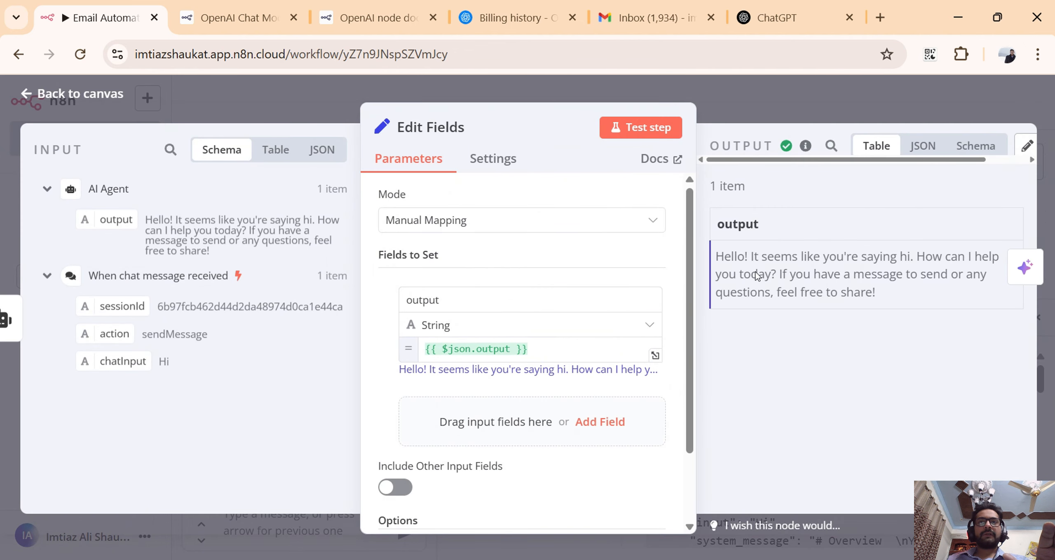
left_click(879, 111)
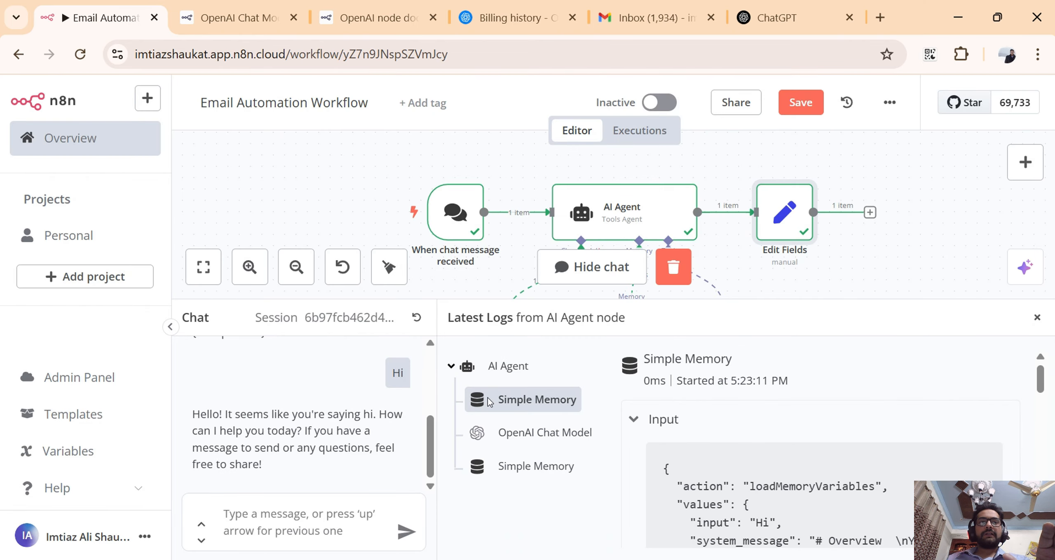
Send the chat message "I want to send an email to my boss, can you do it?" to the agent.
left_click(335, 521)
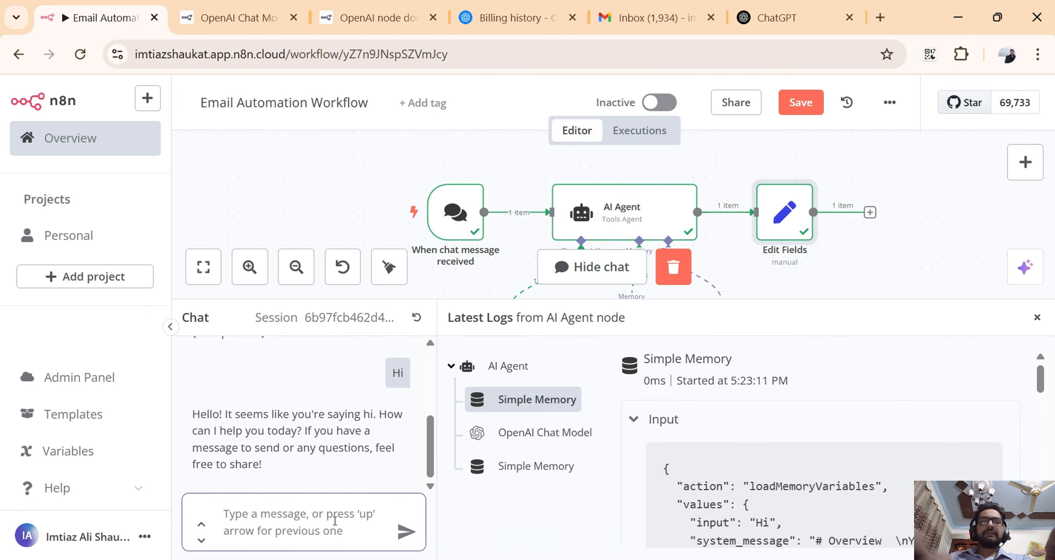
type("I")
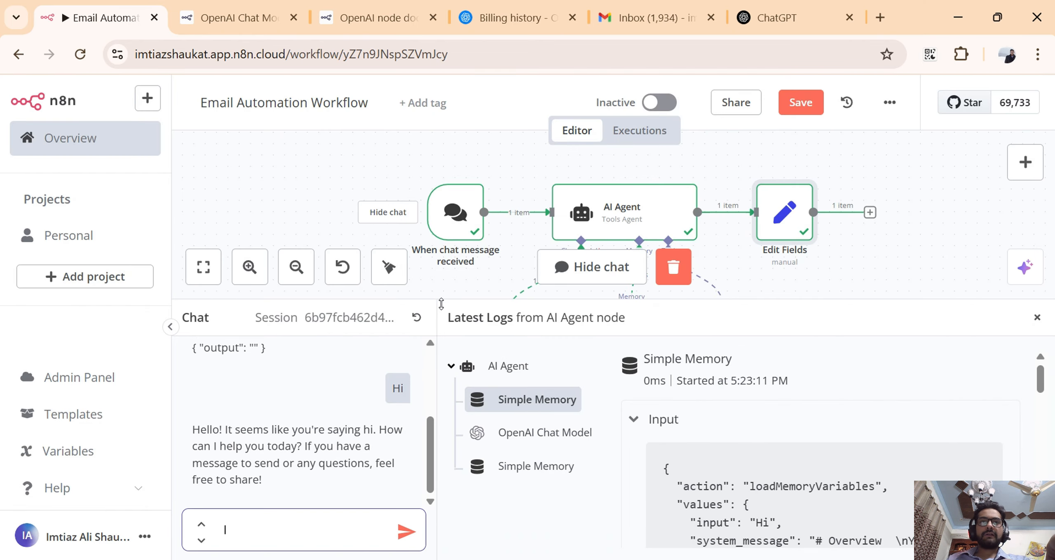
left_click_drag(441, 299, 441, 265)
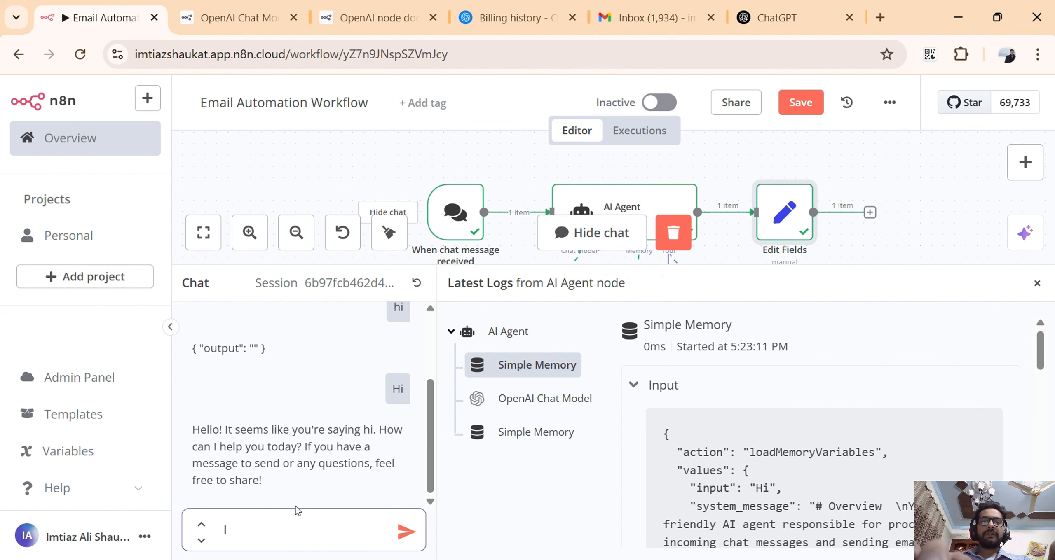
type("want")
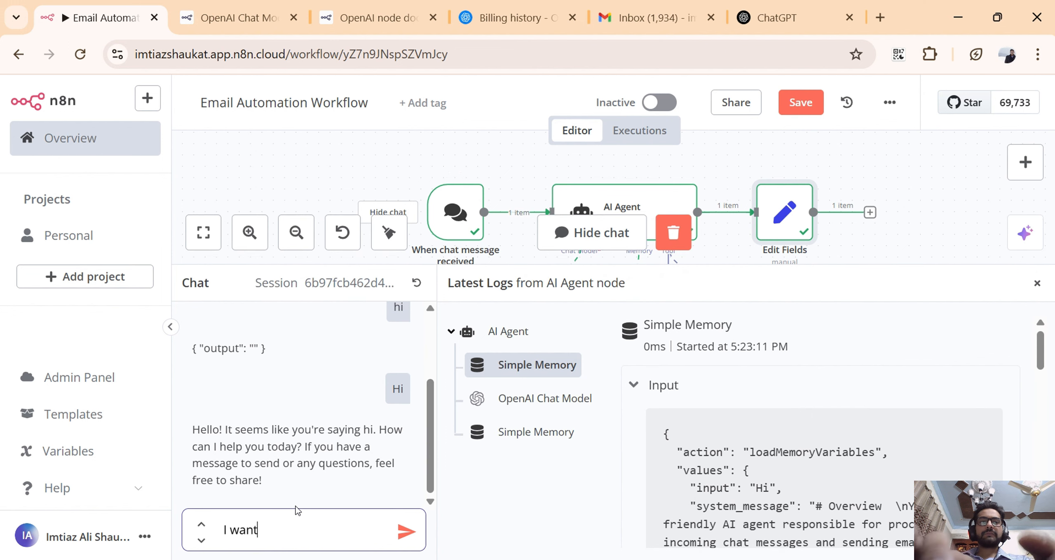
type(" to send")
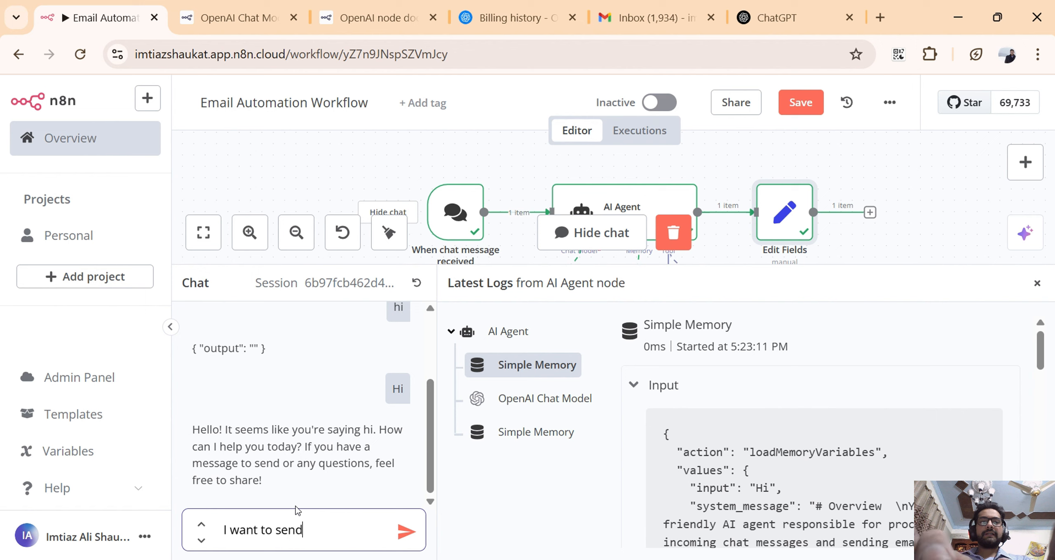
type(" an email")
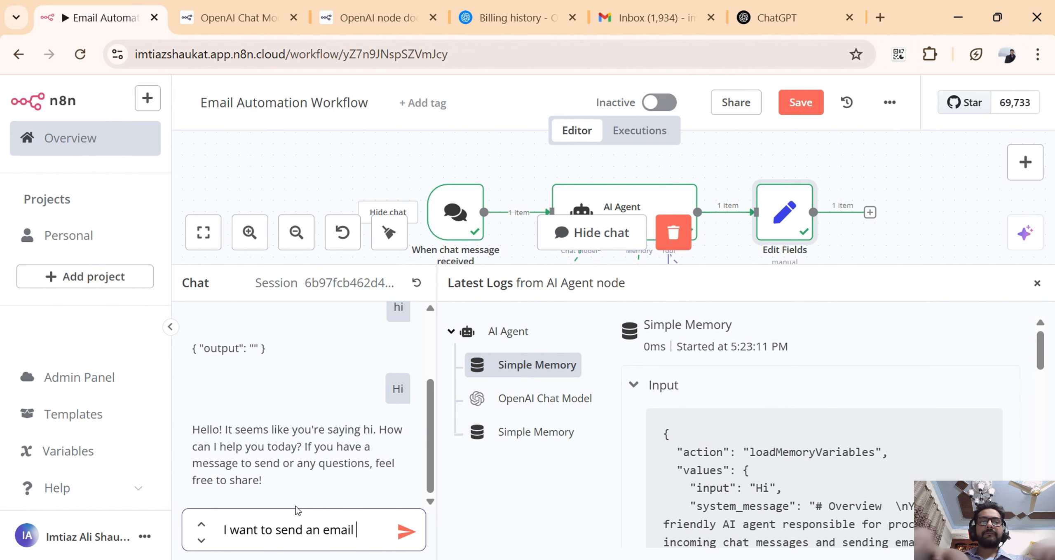
type(" to my bo")
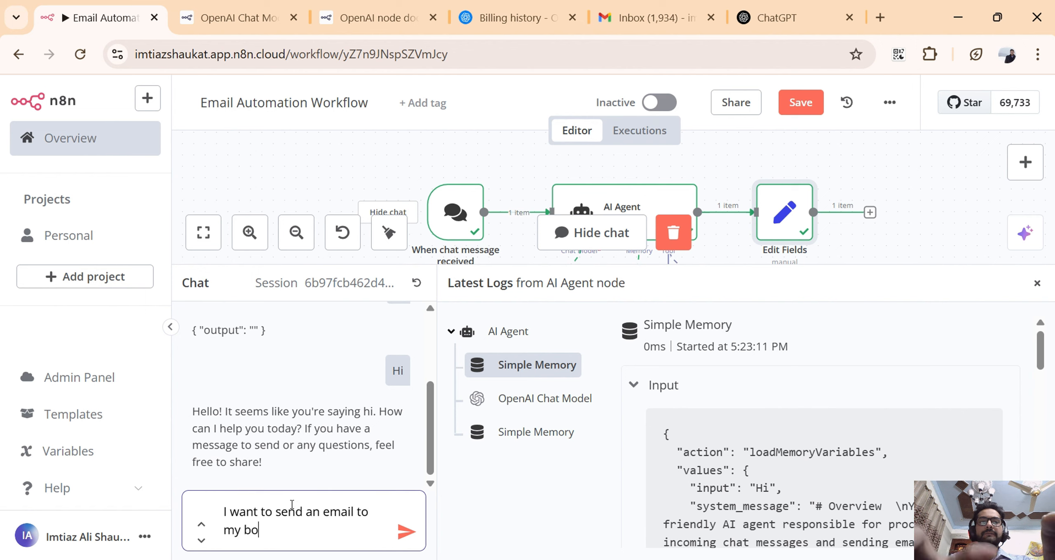
type("ss, can ")
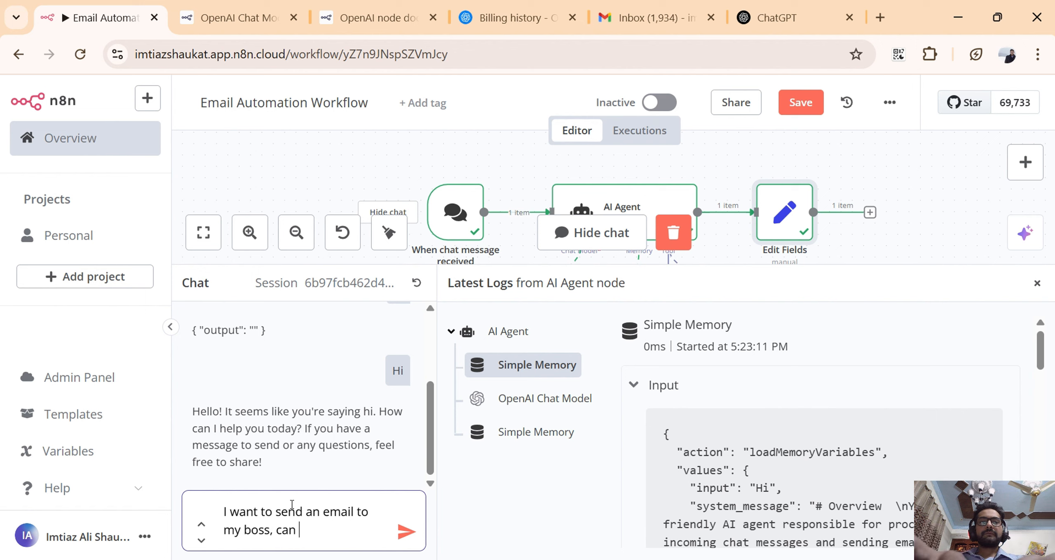
type("you do it?")
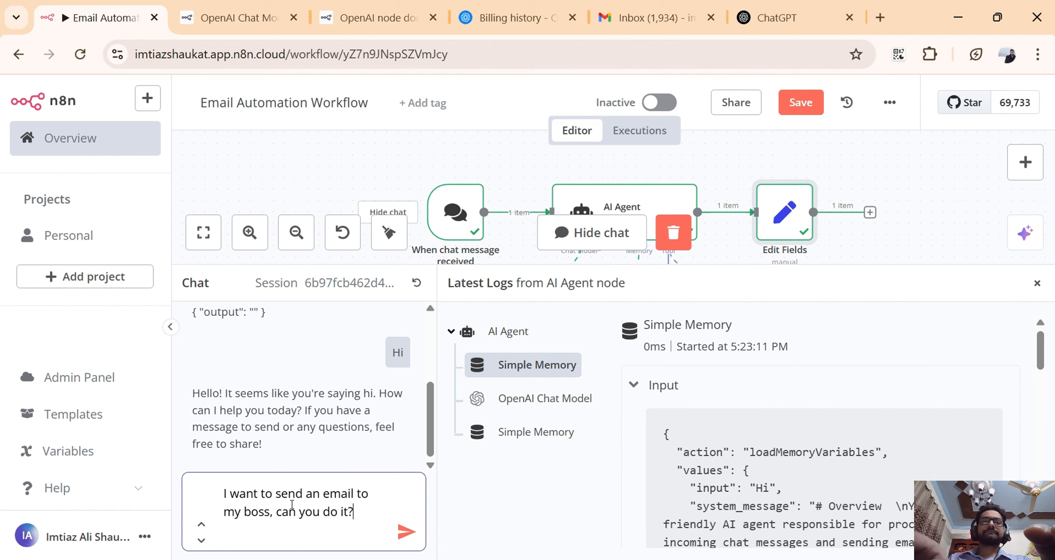
key("Return")
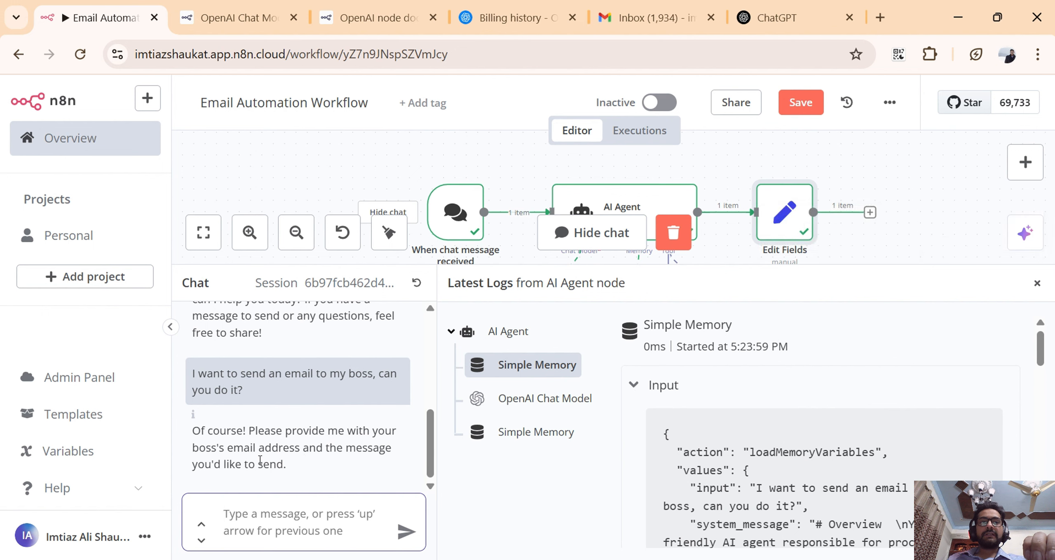
left_click_drag(206, 450, 258, 465)
left_click(251, 509)
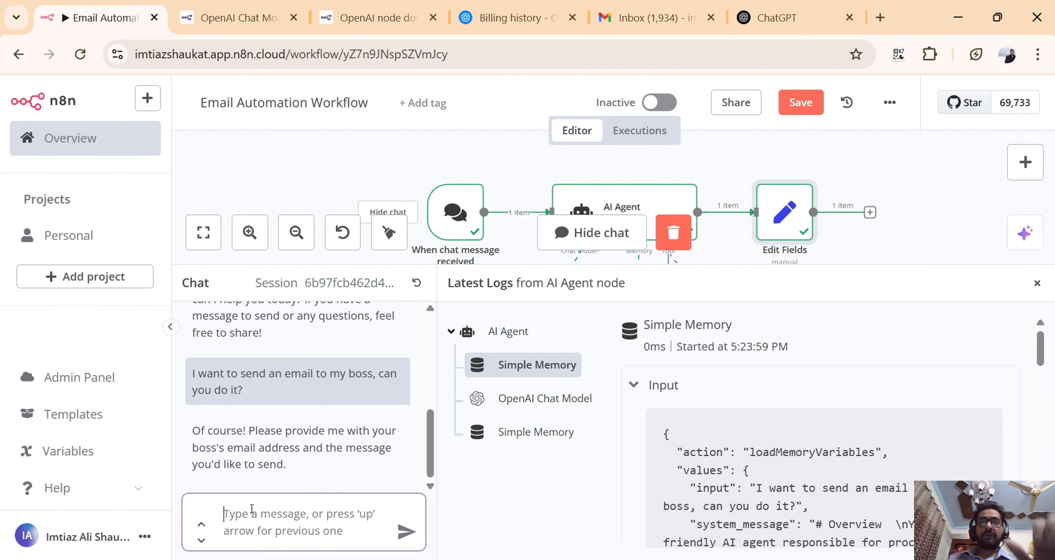
type("sure,")
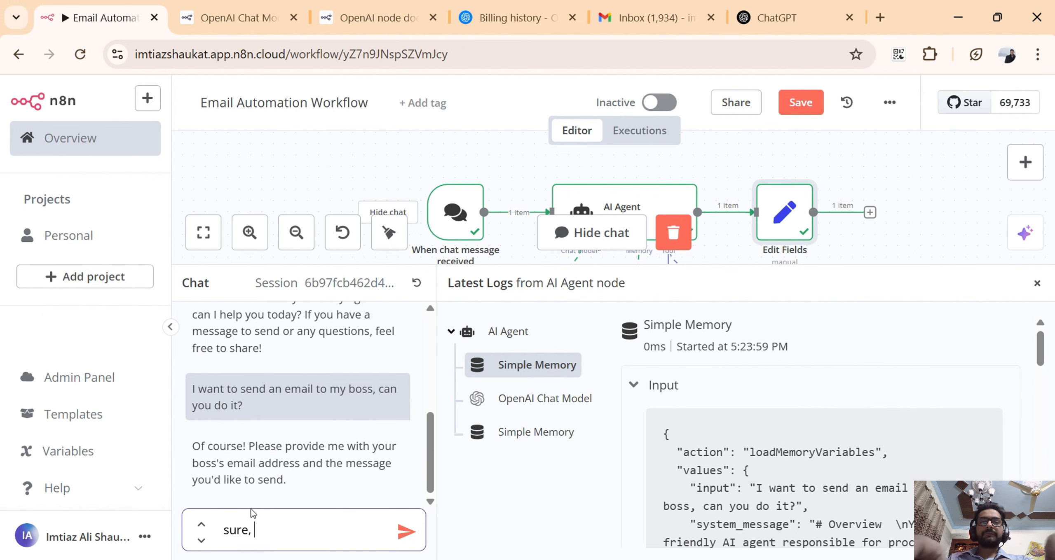
type(" his")
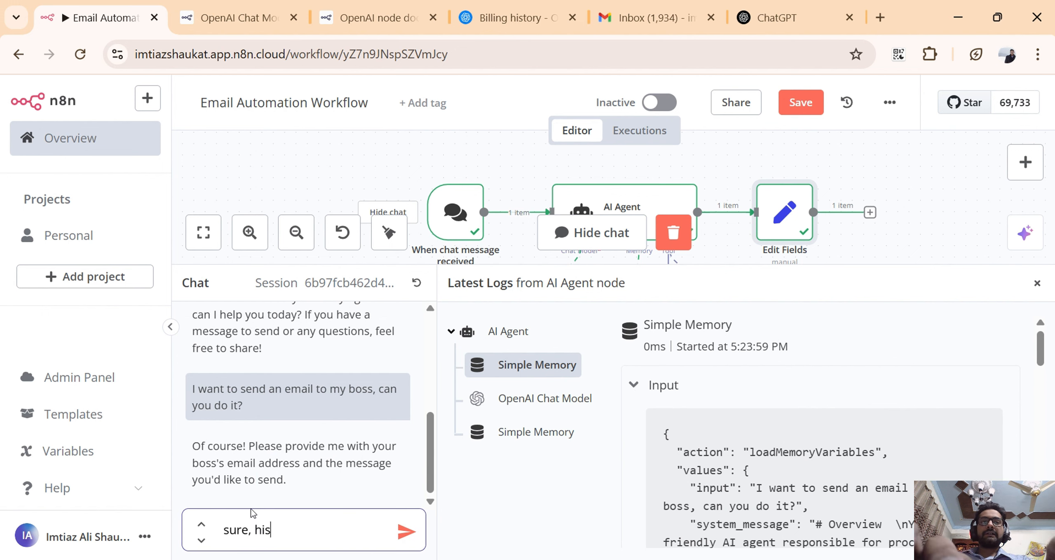
type(" email is")
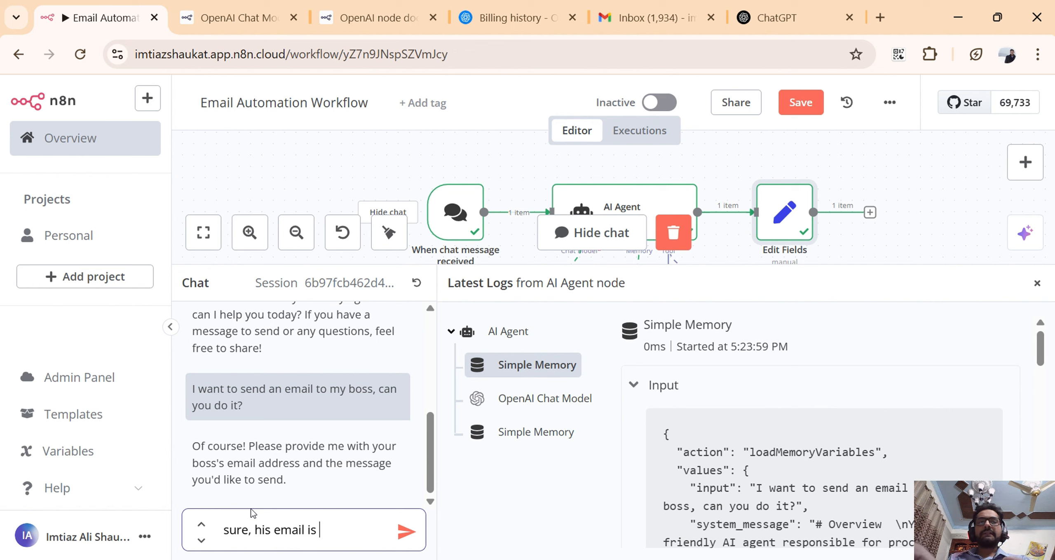
key("ctrl+a")
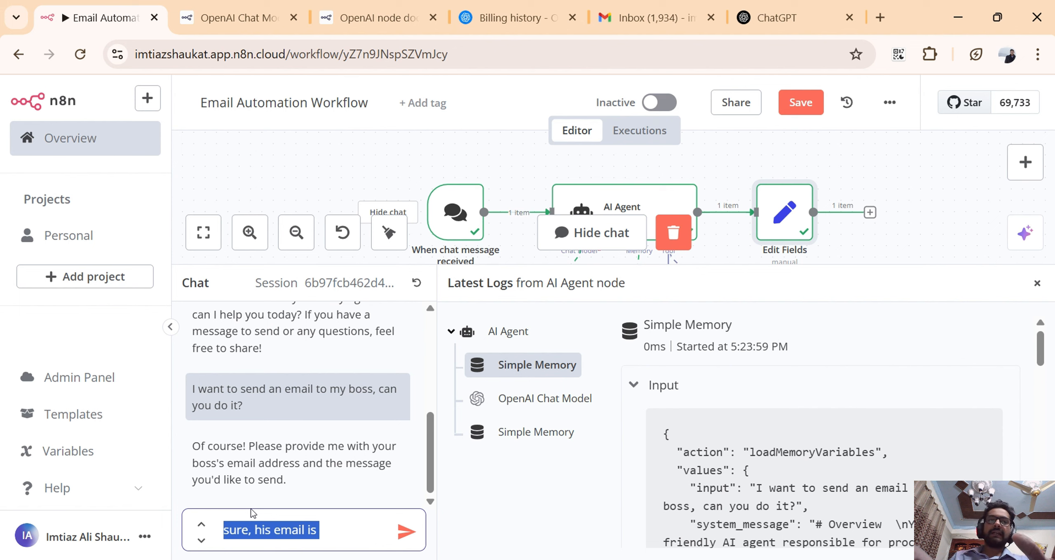
key("BackSpace")
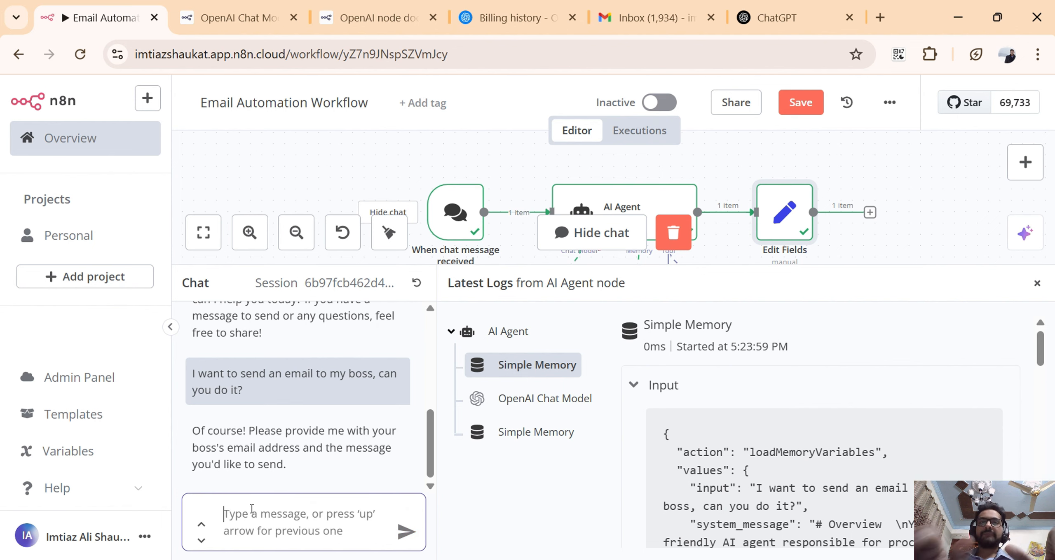
Draft the chat message "I want to take a leave for today as i am not feeling good today, please send it to my boss email,".
type("I w")
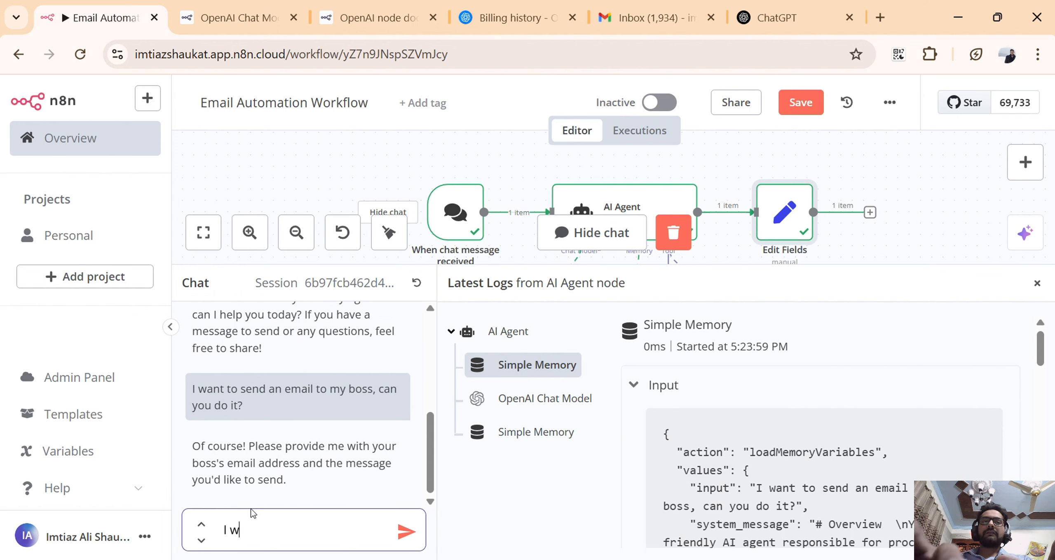
type("ant to ")
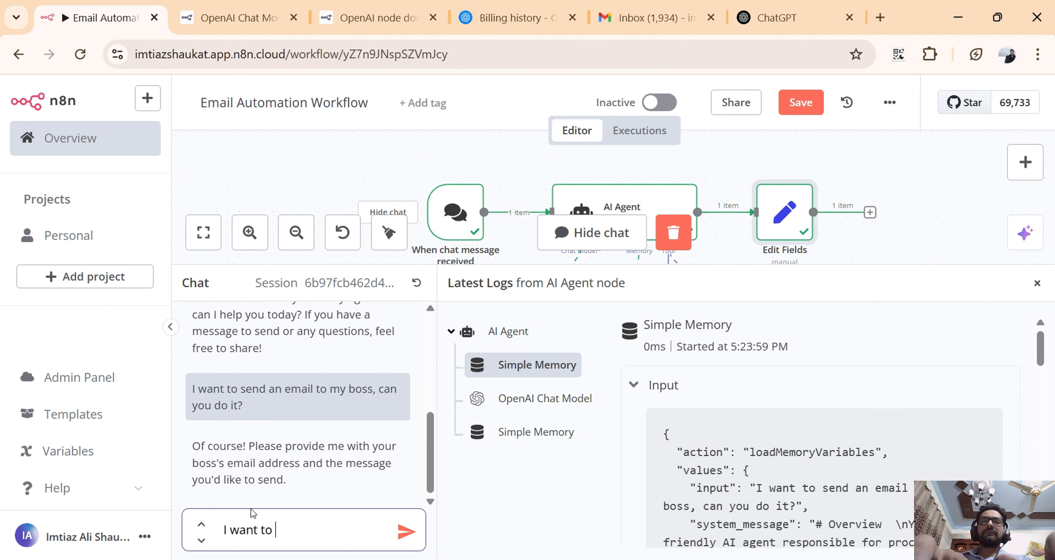
type("se")
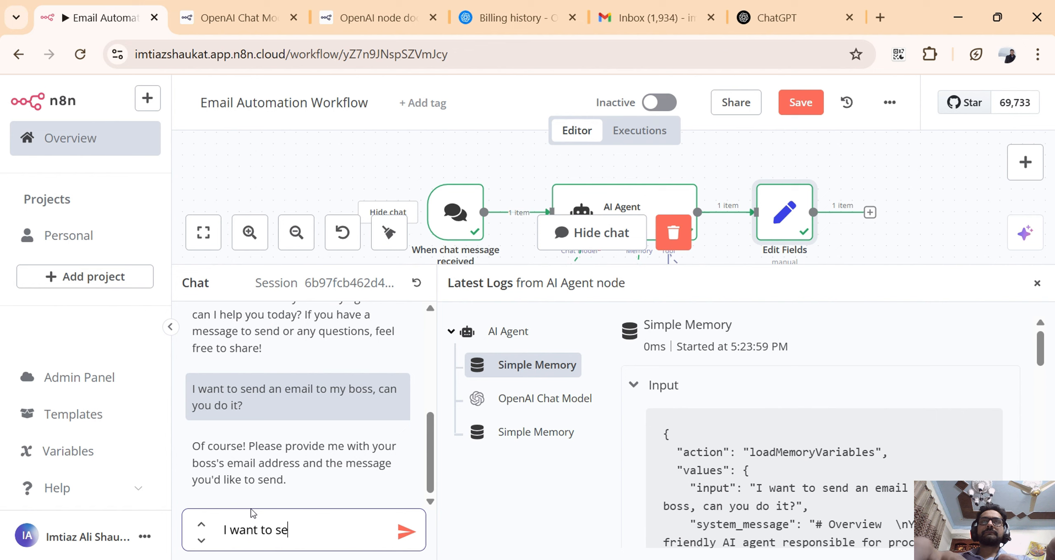
key("BackSpace")
key("BackSpace")
type("take a ")
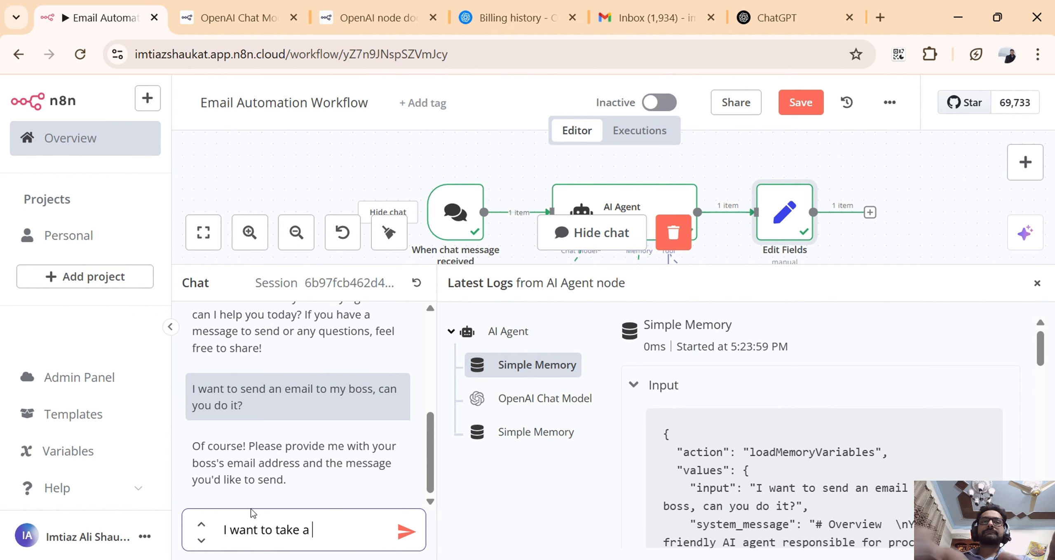
type("leave for ")
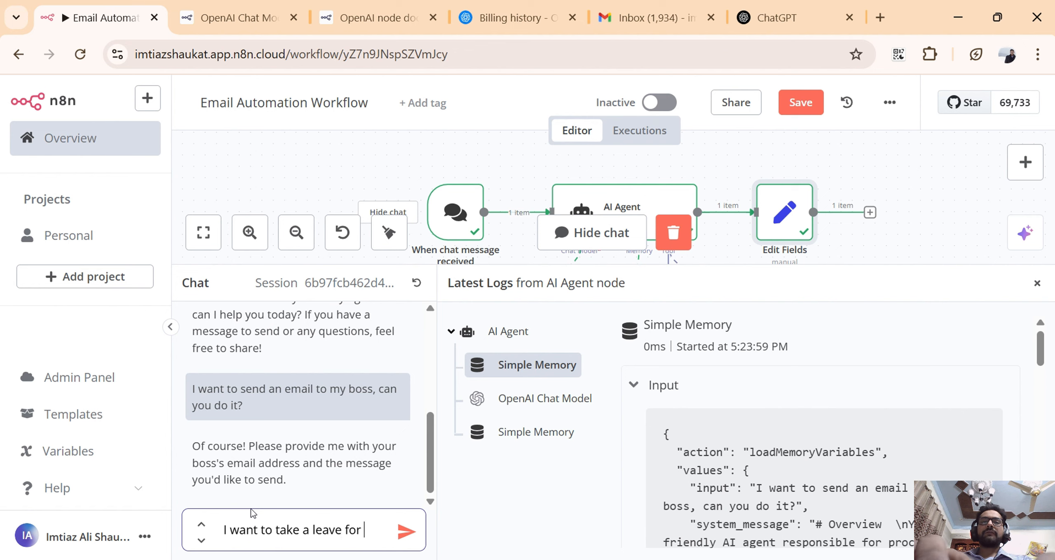
type("today a")
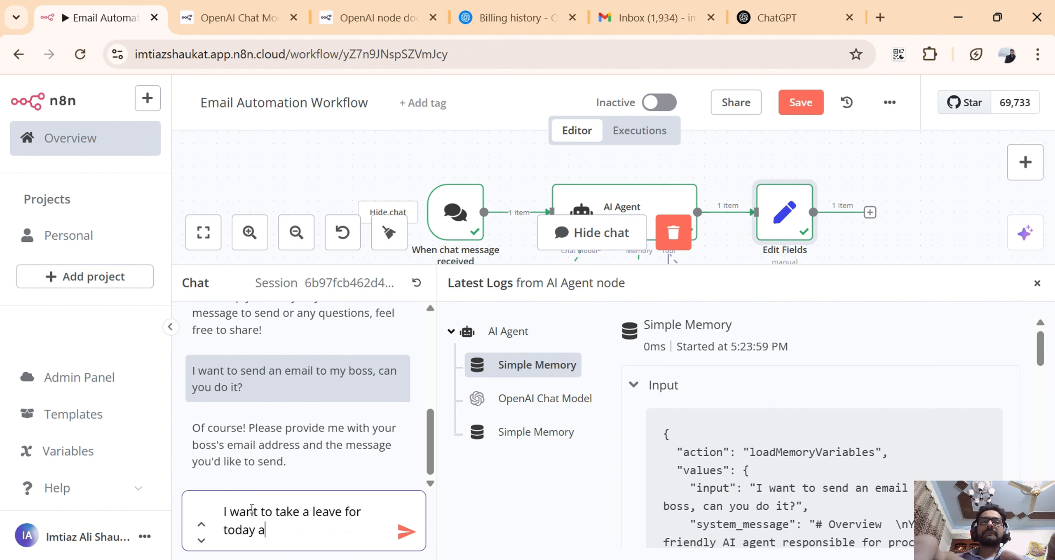
type("s i am n")
key("BackSpace")
type("s i am no")
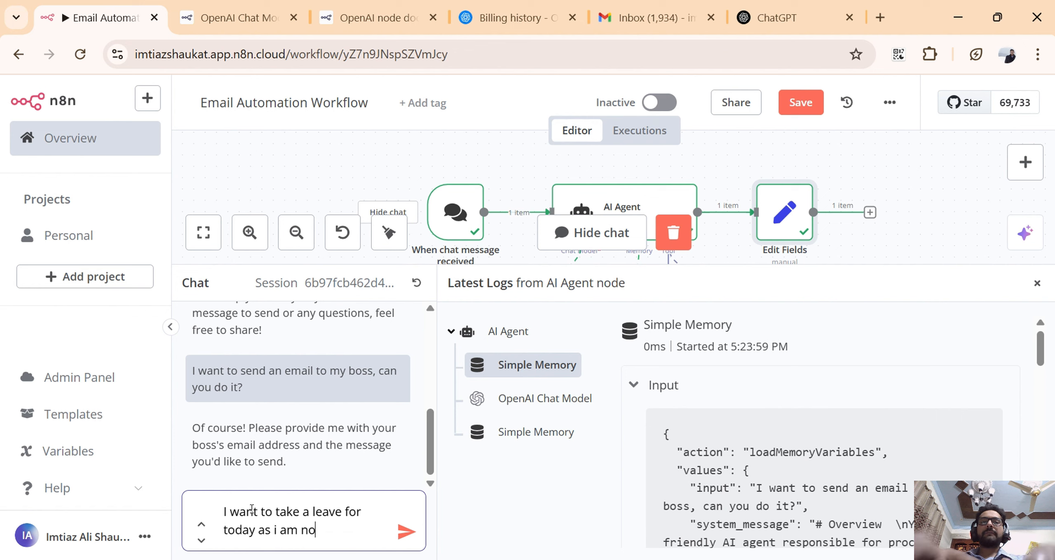
type("t a")
key("BackSpace")
type("bee")
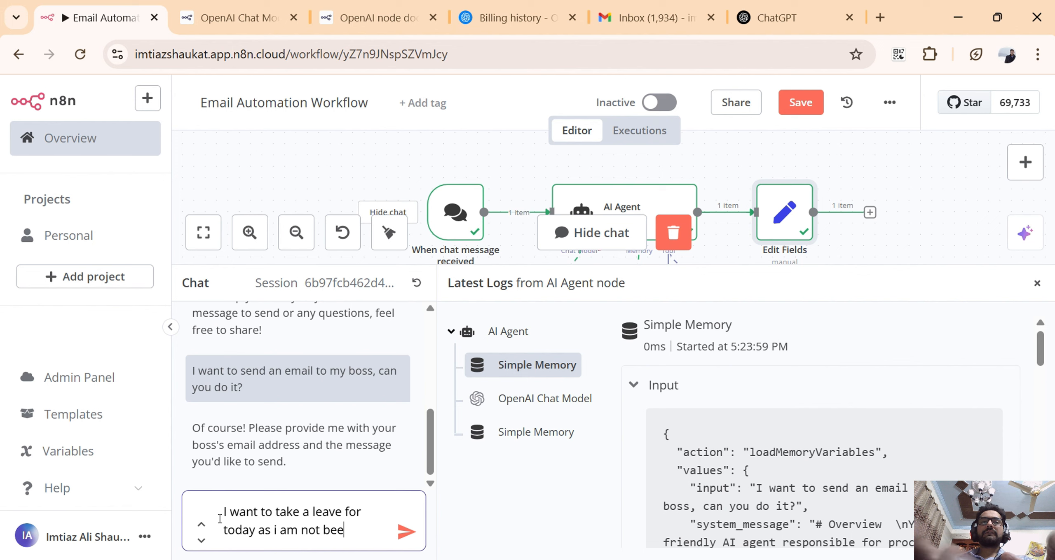
key("BackSpace")
key("BackSpace")
key("BackSpace")
type("feel")
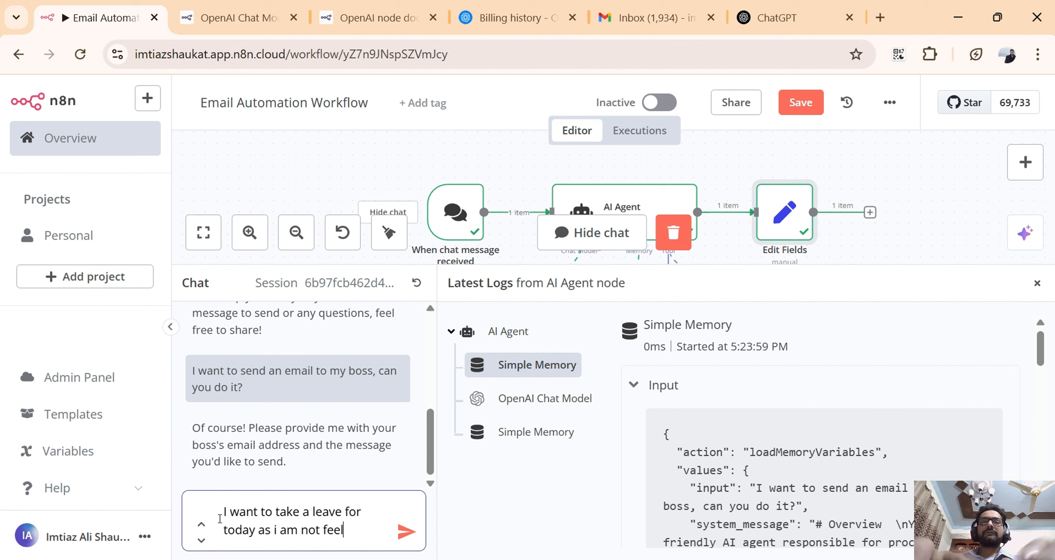
type("ing t")
key("BackSpace")
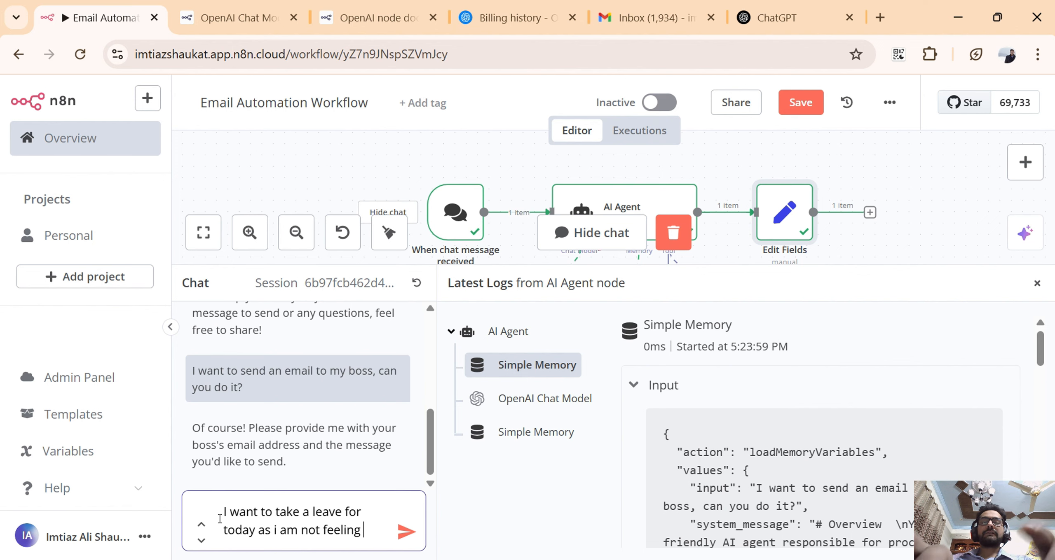
type("good today")
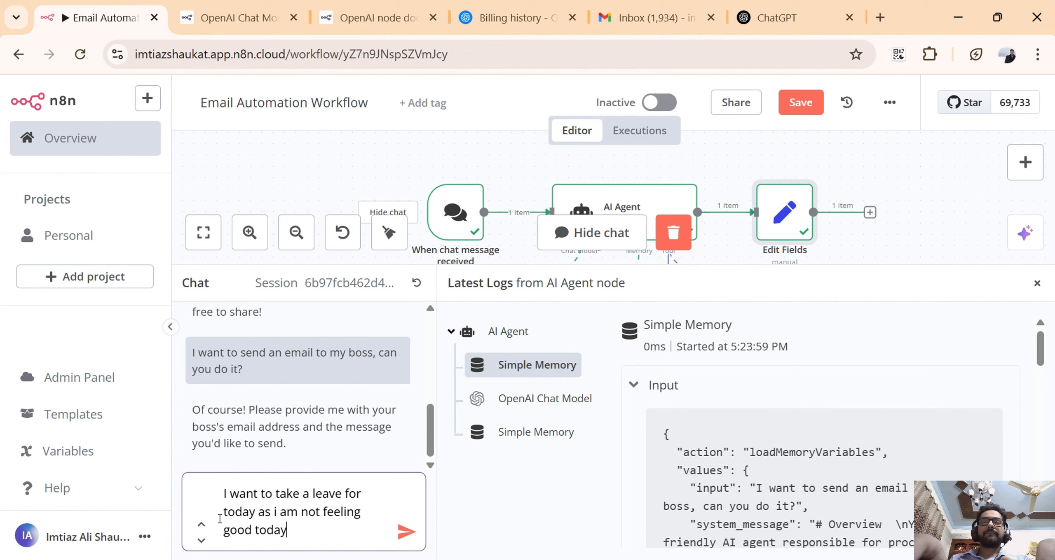
type(", please sen")
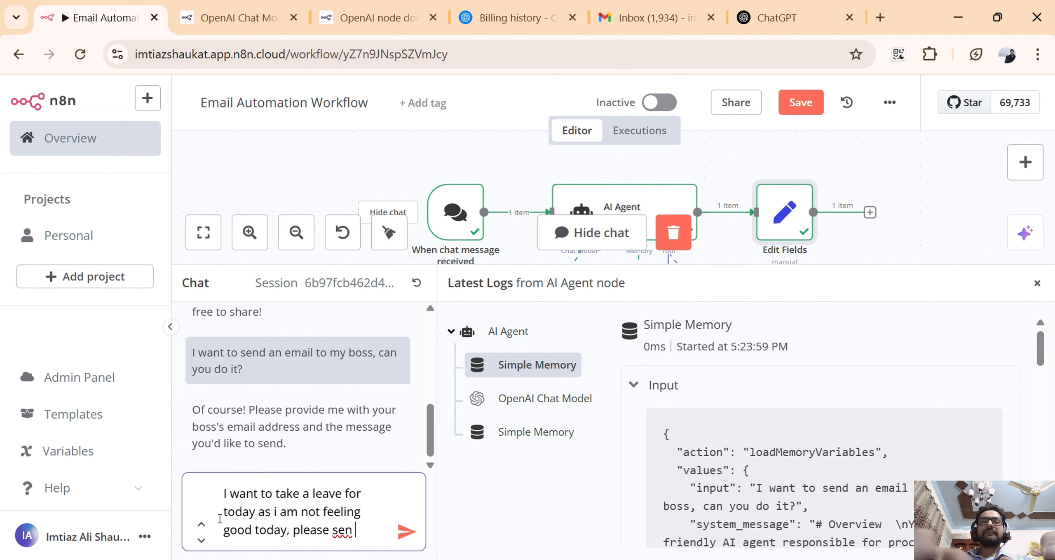
key("BackSpace")
type("d i")
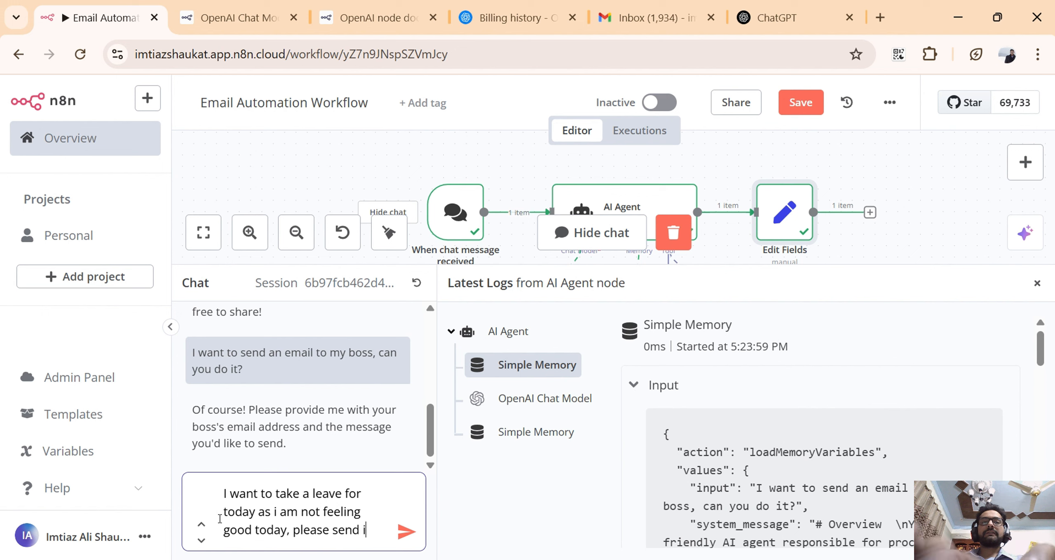
type("t to my boss")
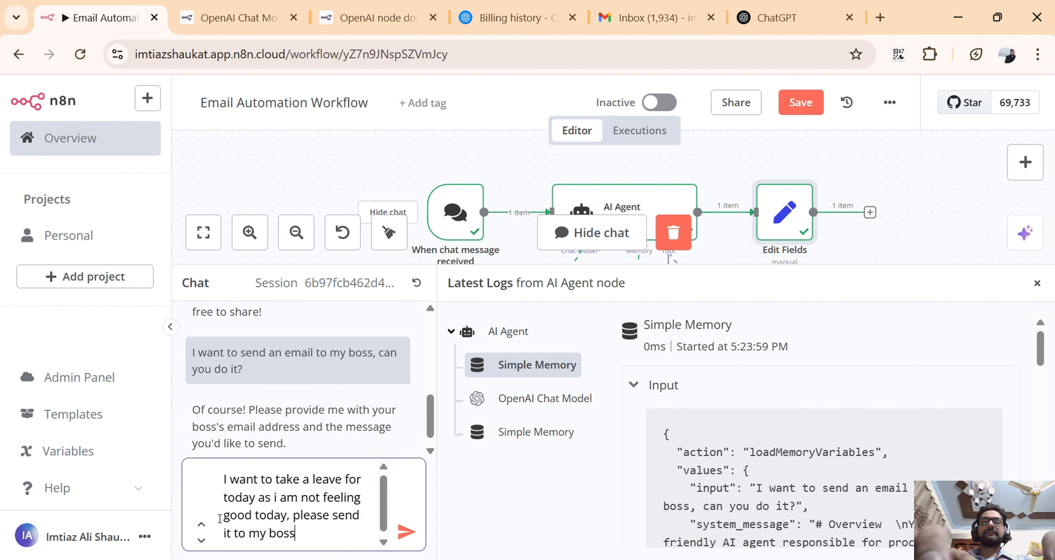
type(" email, ")
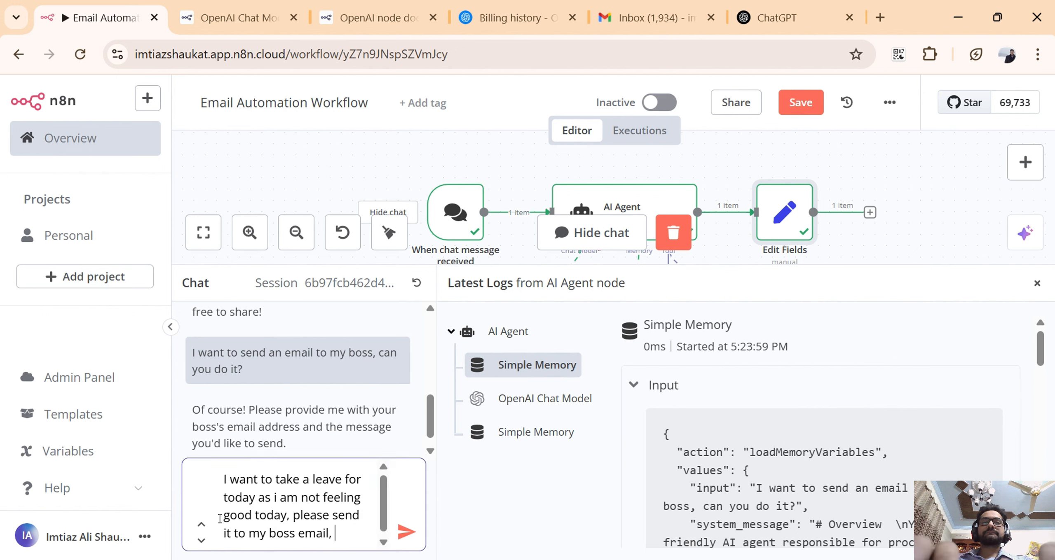
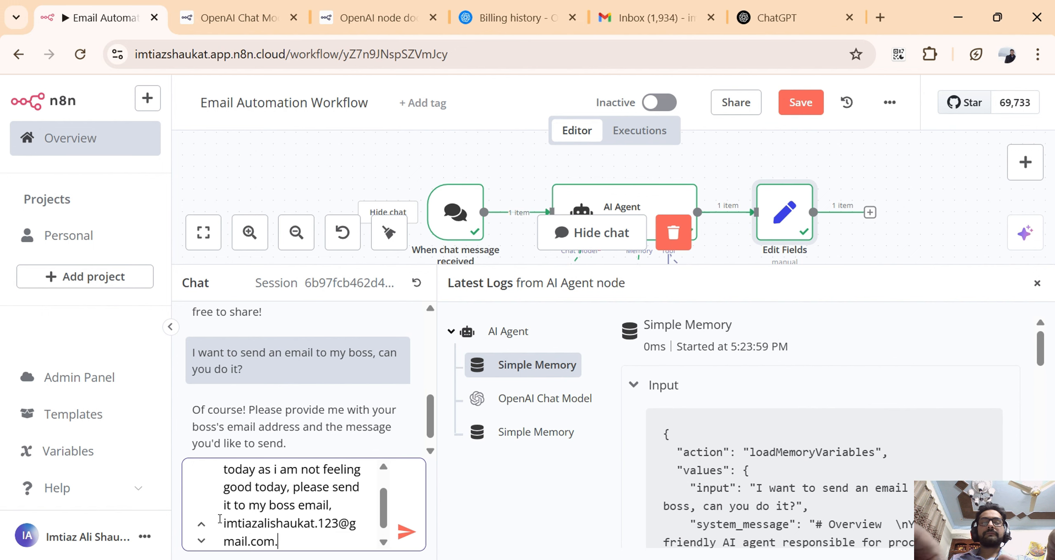
Complete the drafted chat message with the boss's email address and send it to the agent.
key("Return")
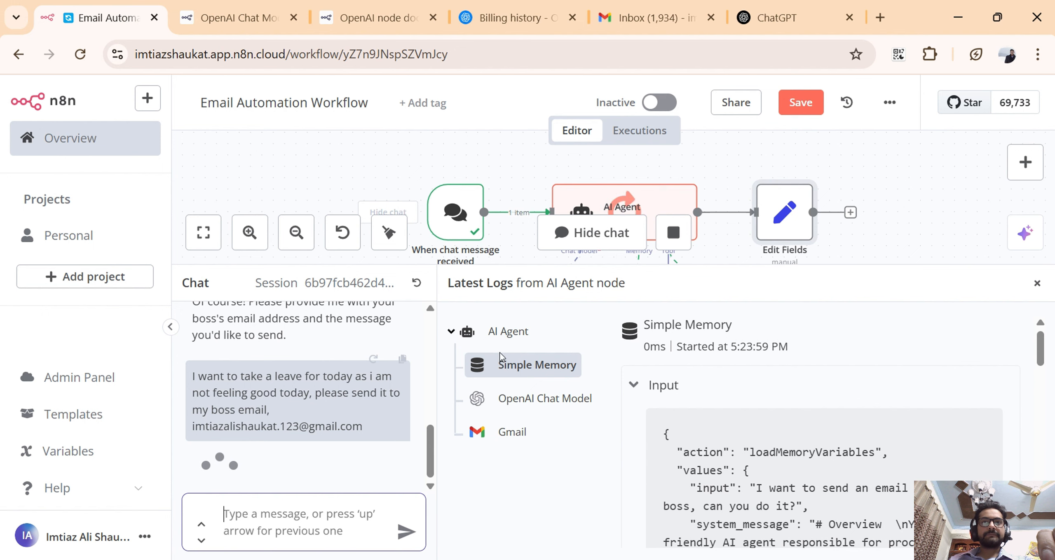
Read the agent's reply to the leave request and enlarge the canvas area to inspect the executed workflow nodes.
scroll(784, 231, "down", 2)
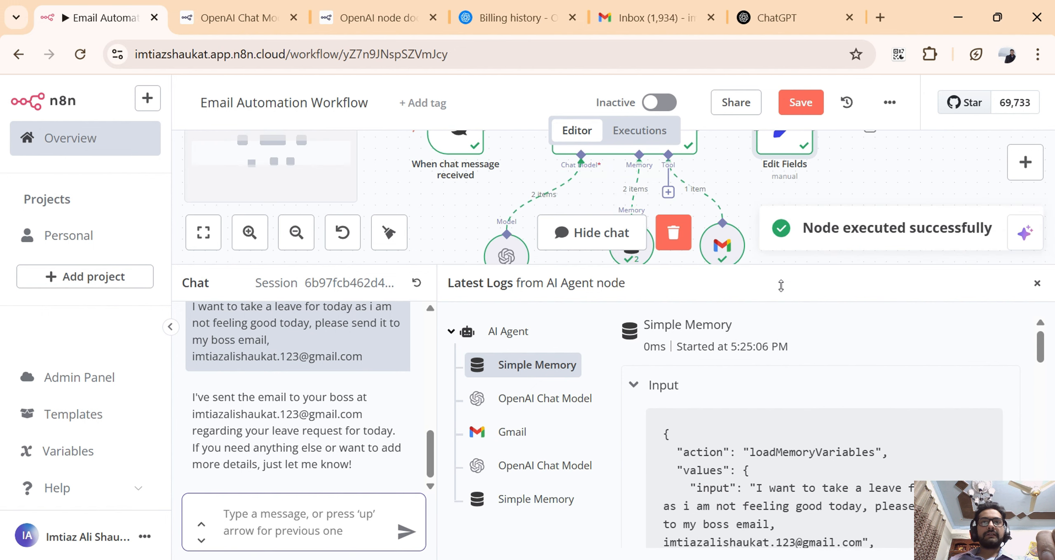
left_click_drag(777, 259, 776, 288)
scroll(607, 229, "up", 2)
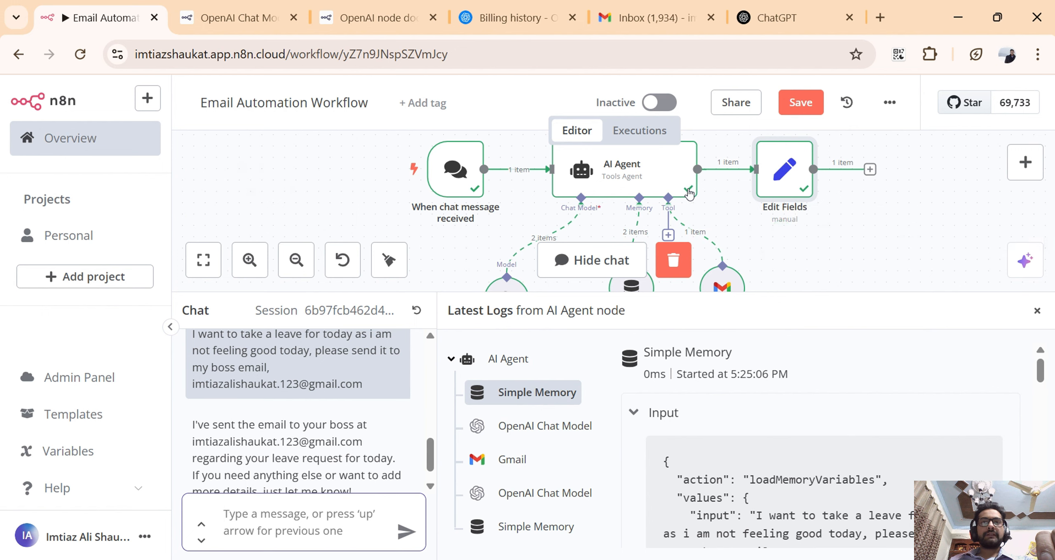
scroll(753, 227, "down", 2)
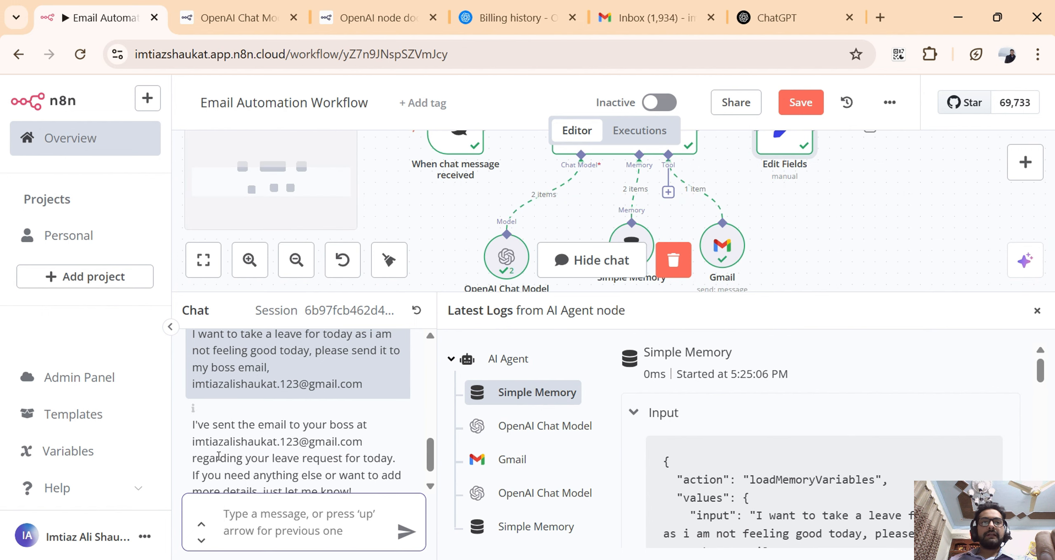
left_click_drag(264, 429, 280, 430)
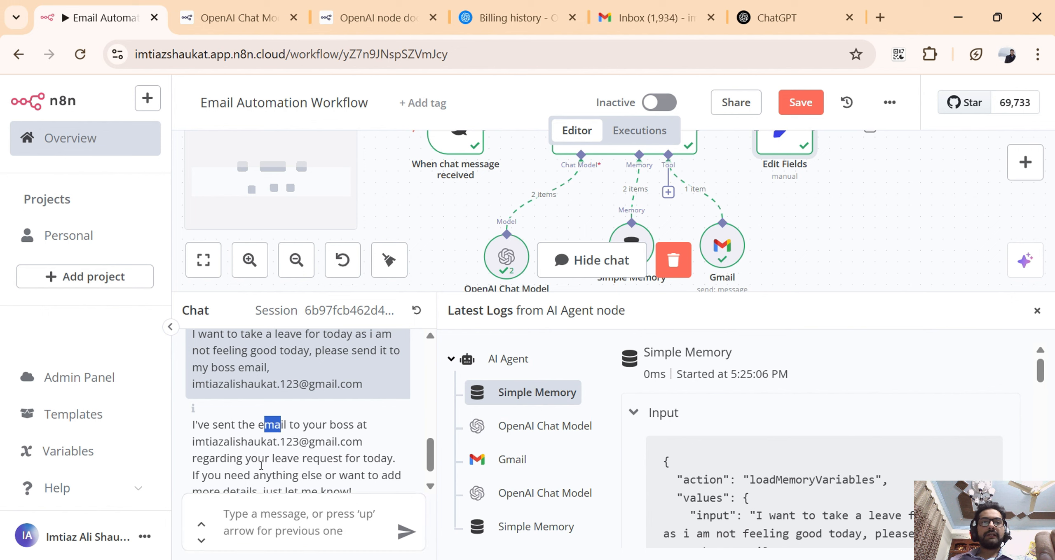
left_click_drag(261, 466, 340, 465)
scroll(340, 465, "down", 1)
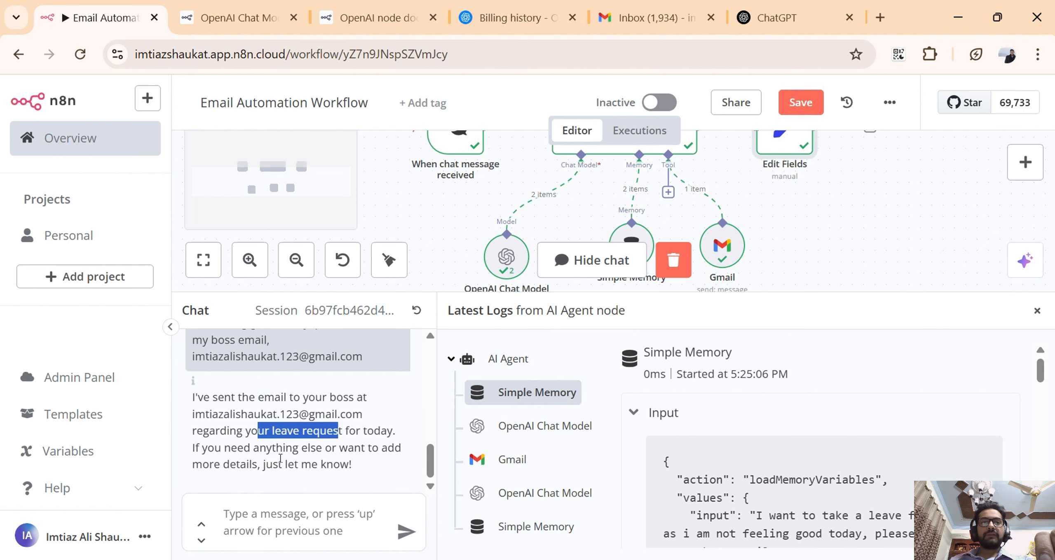
left_click_drag(280, 453, 352, 465)
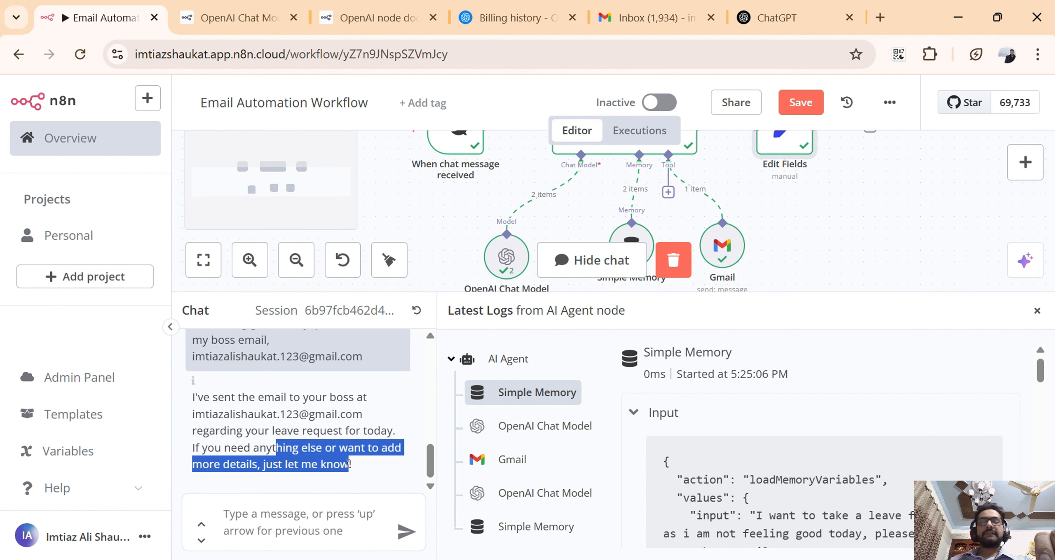
left_click(775, 196)
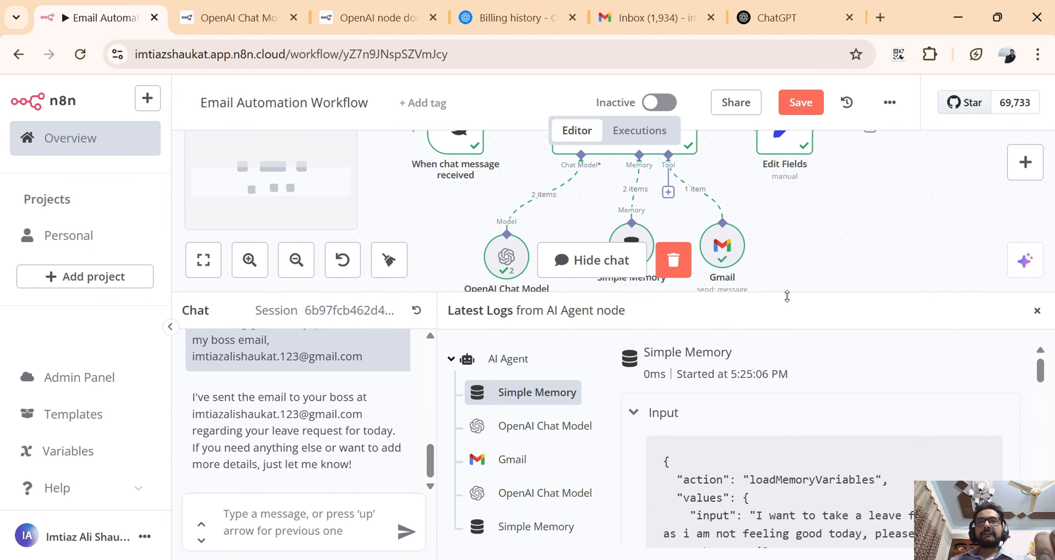
left_click_drag(786, 297, 791, 391)
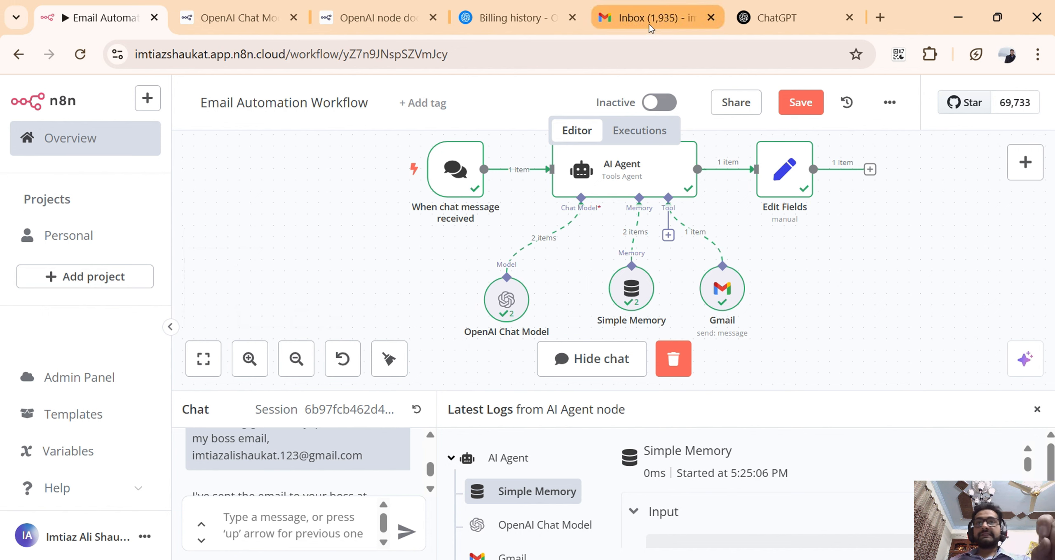
Switch to the Gmail inbox, open the "Leave Request for Today" email and read its body text.
mouse_move(649, 25)
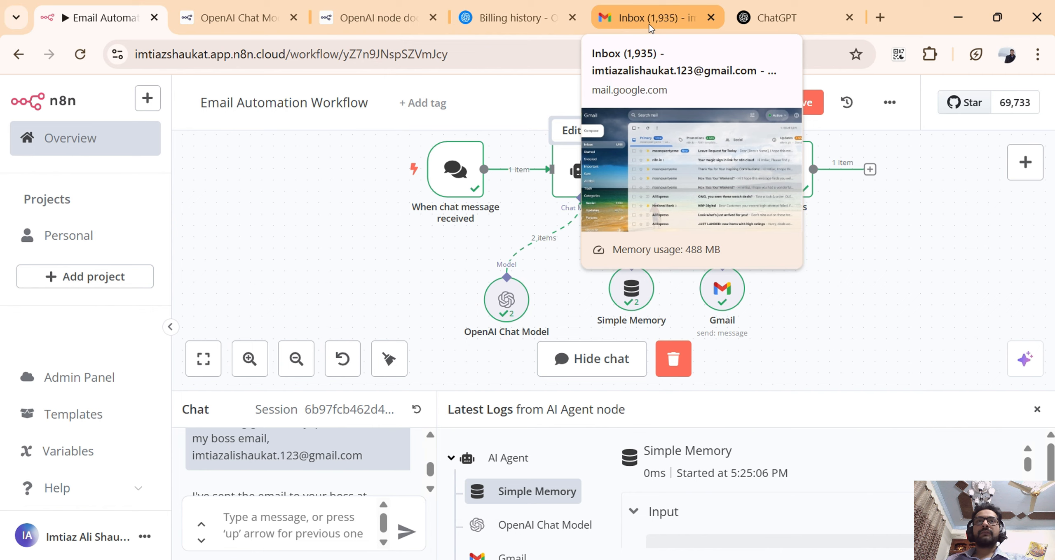
left_click(649, 25)
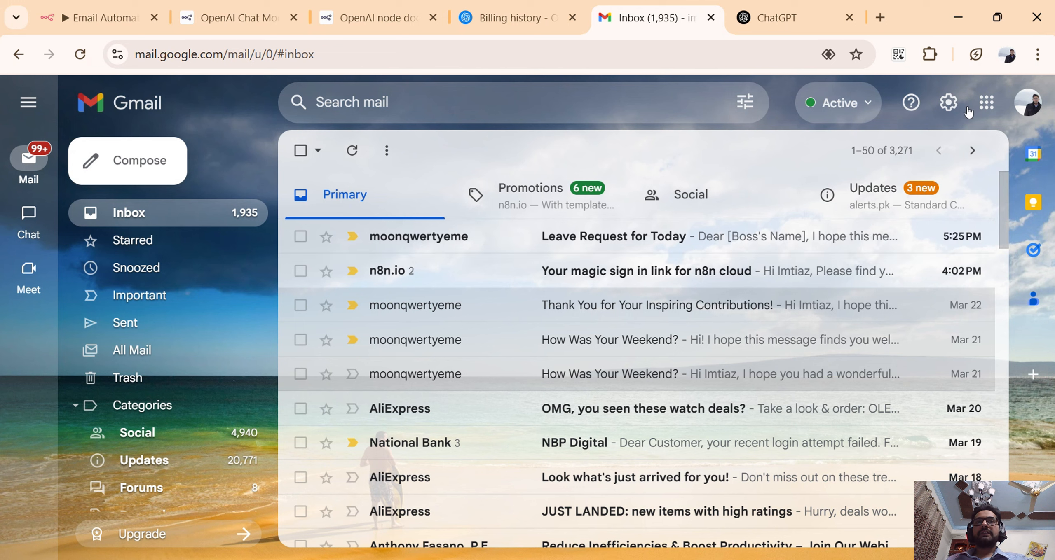
left_click(707, 237)
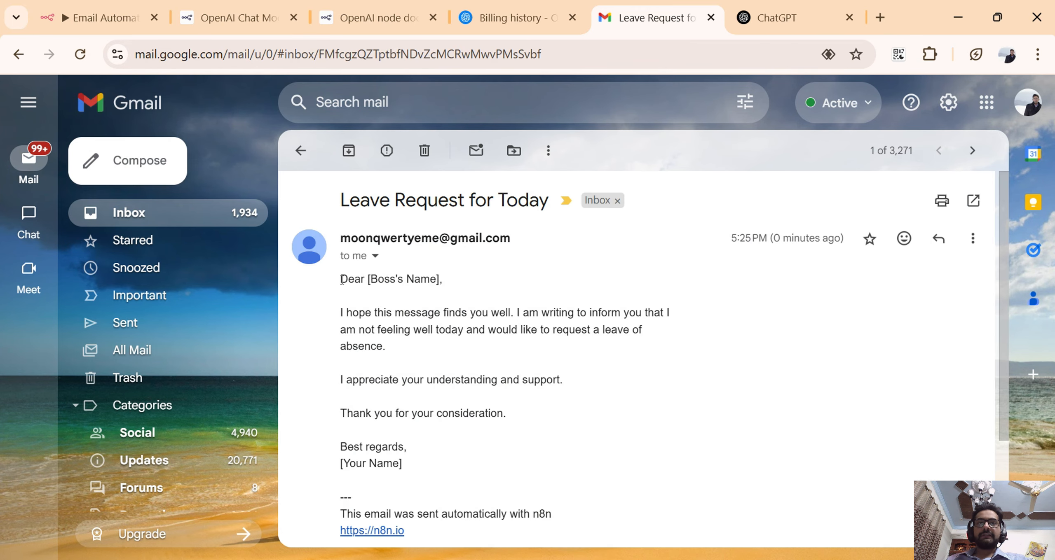
triple_click(347, 294)
left_click_drag(348, 301, 414, 459)
left_click(414, 459)
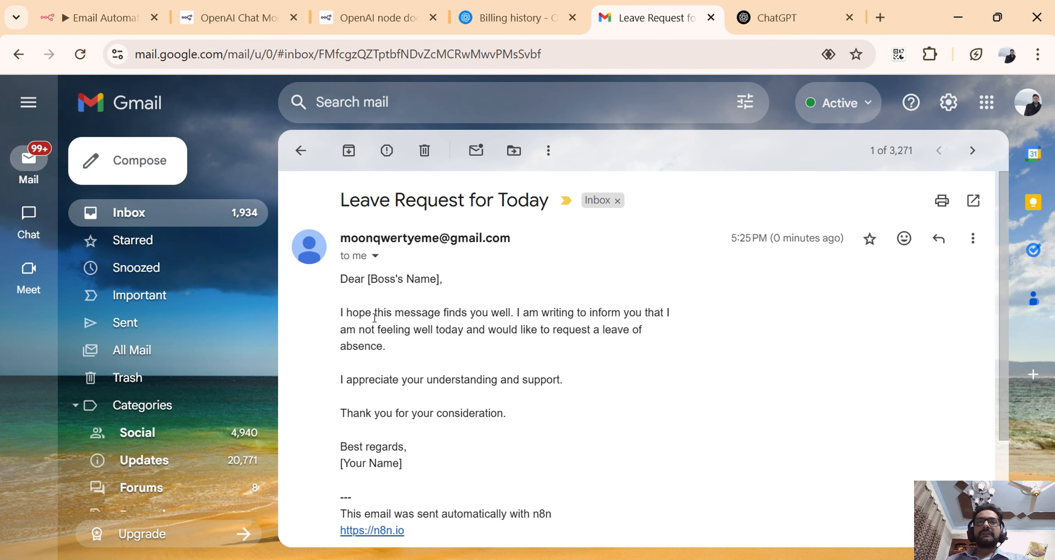
left_click_drag(429, 310, 649, 316)
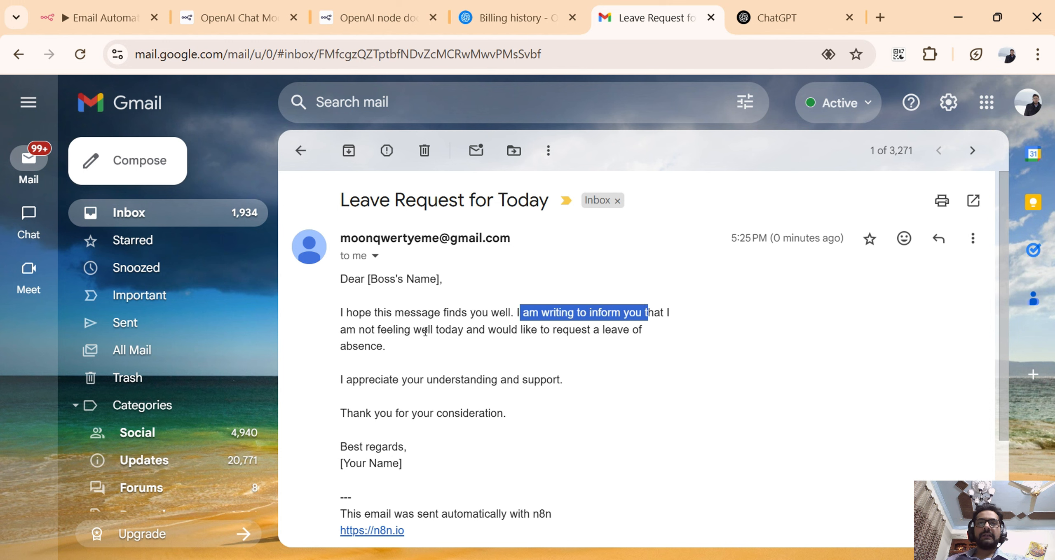
left_click_drag(428, 329, 644, 344)
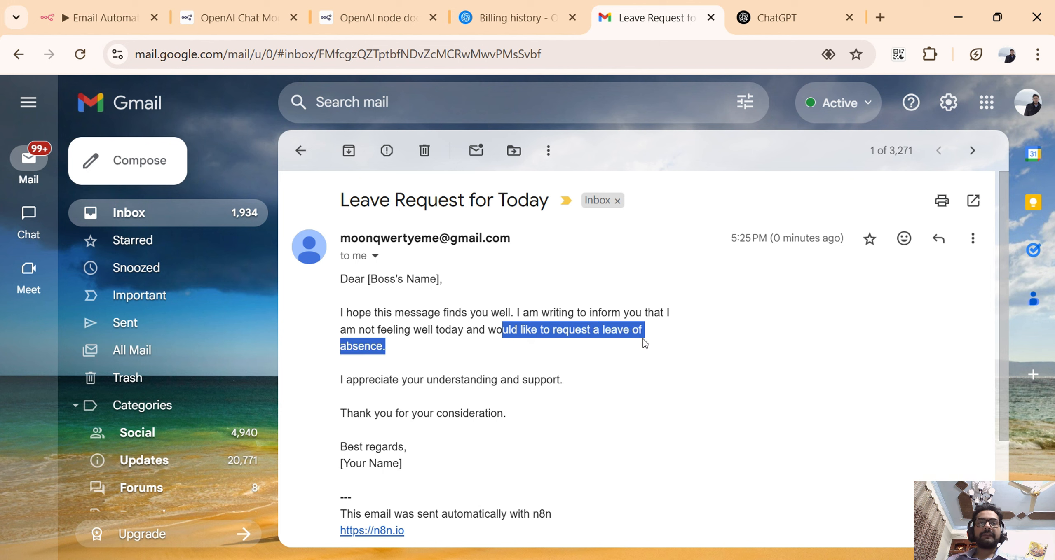
left_click_drag(394, 383, 568, 382)
left_click(362, 408)
left_click_drag(361, 408, 541, 405)
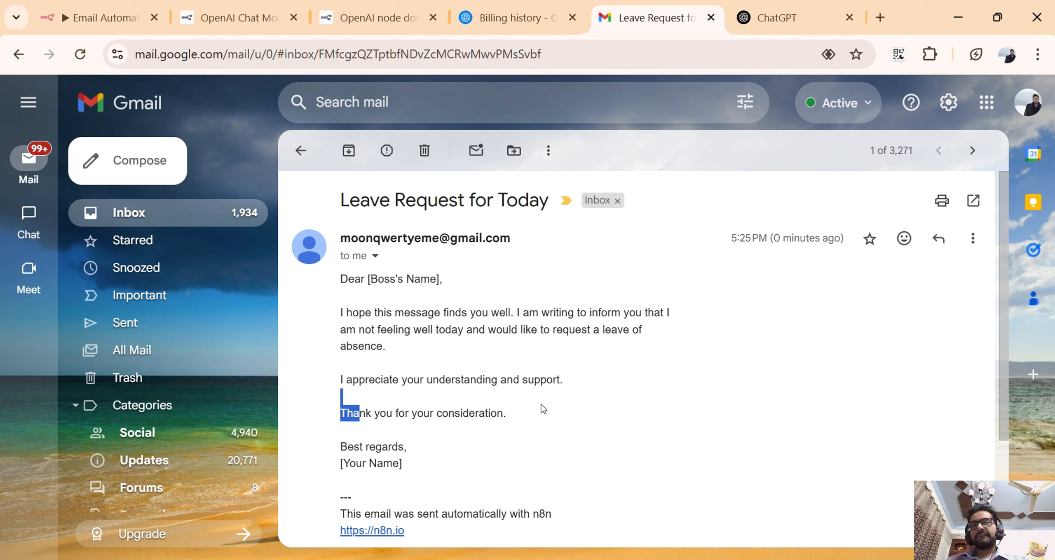
left_click(541, 405)
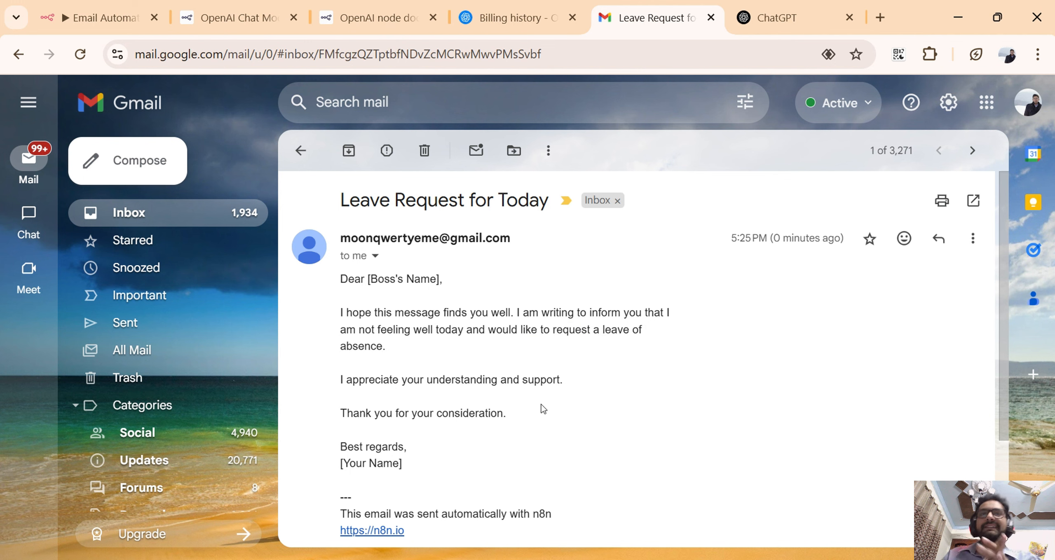
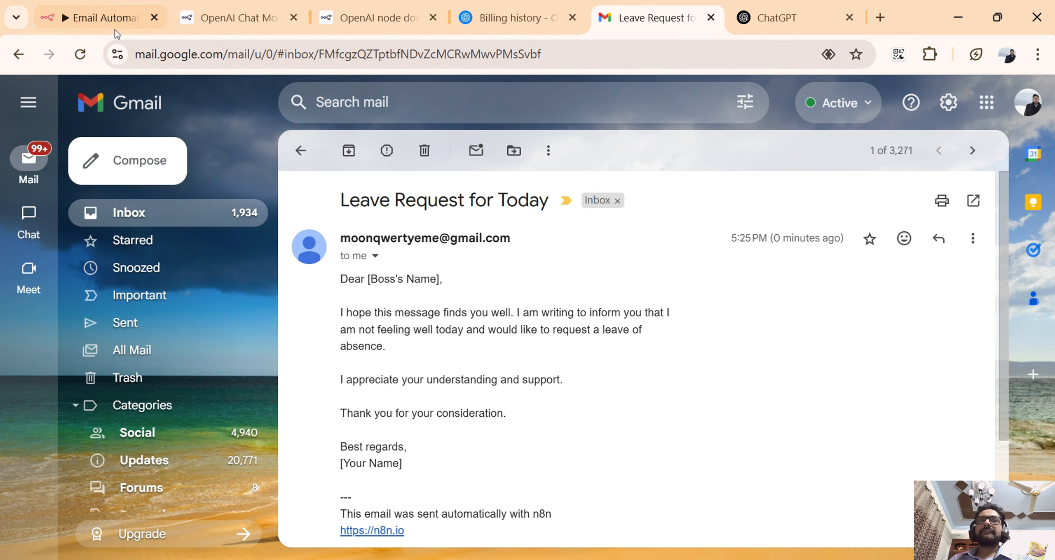
Check the n8n workflow, return to the leave request email in Gmail and examine its greeting and signature placeholders.
left_click(101, 24)
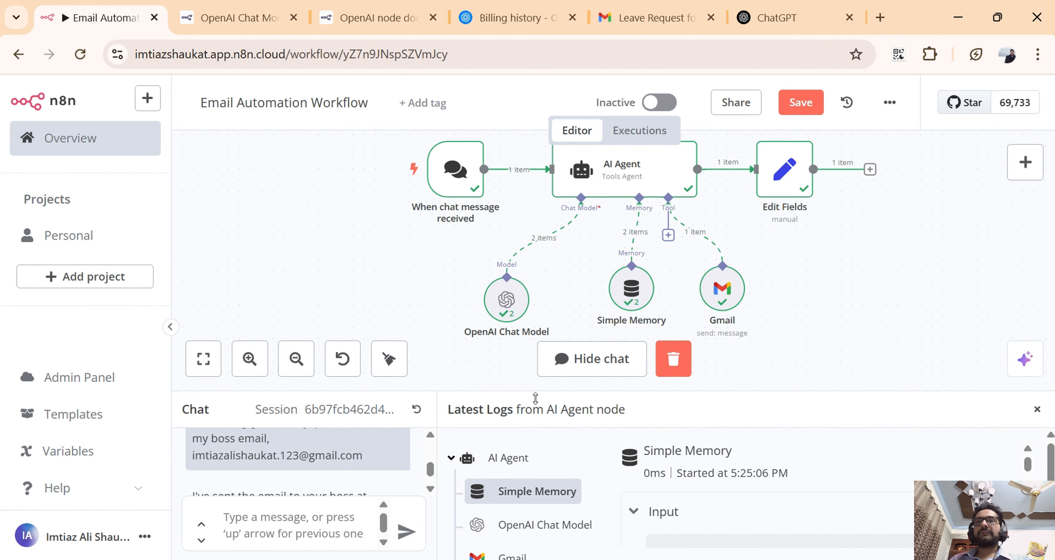
left_click(677, 23)
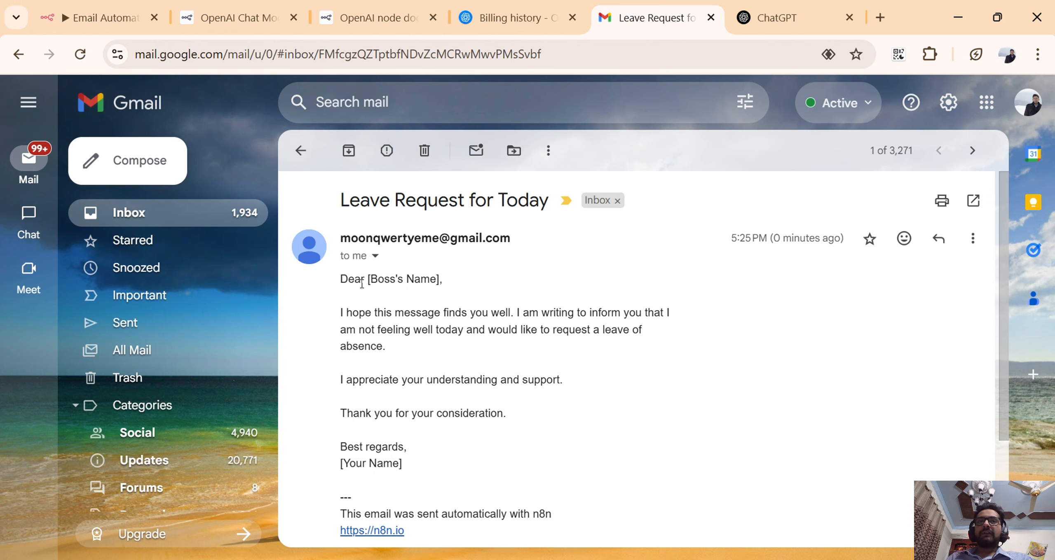
left_click_drag(341, 280, 451, 285)
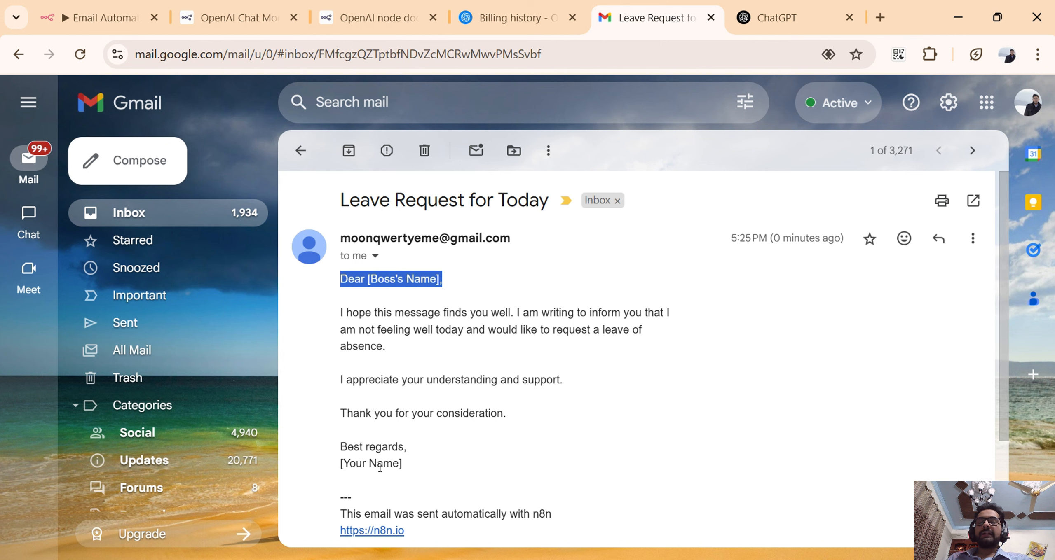
left_click_drag(400, 466, 344, 472)
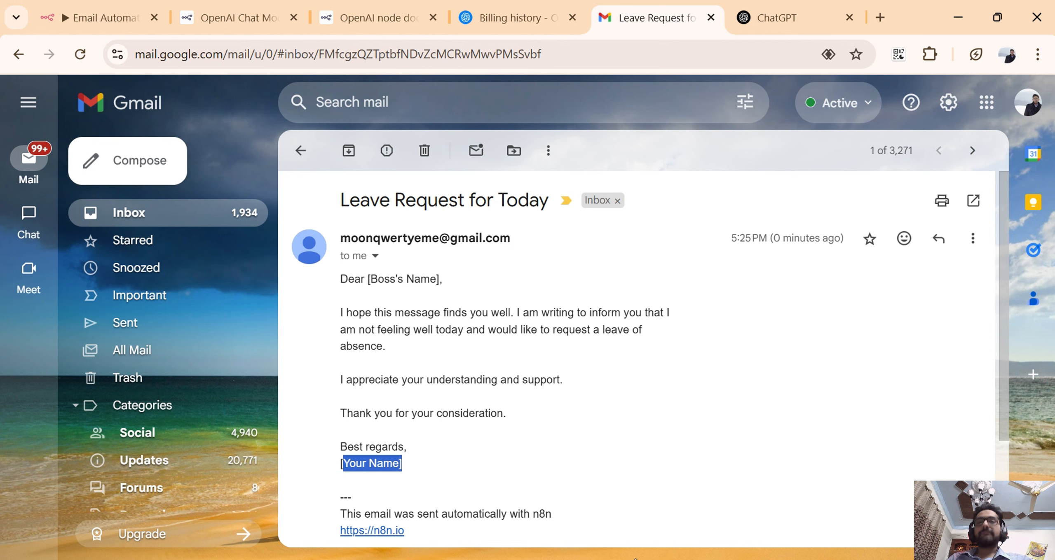
Switch to n8n, open the AI Agent node and start a new line at the end of its system message.
left_click(99, 17)
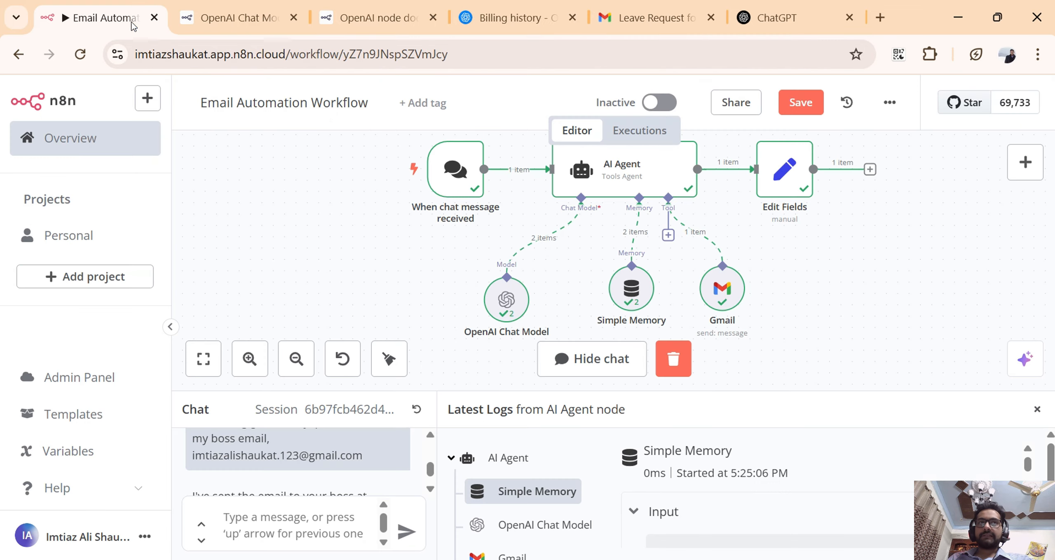
double_click(617, 168)
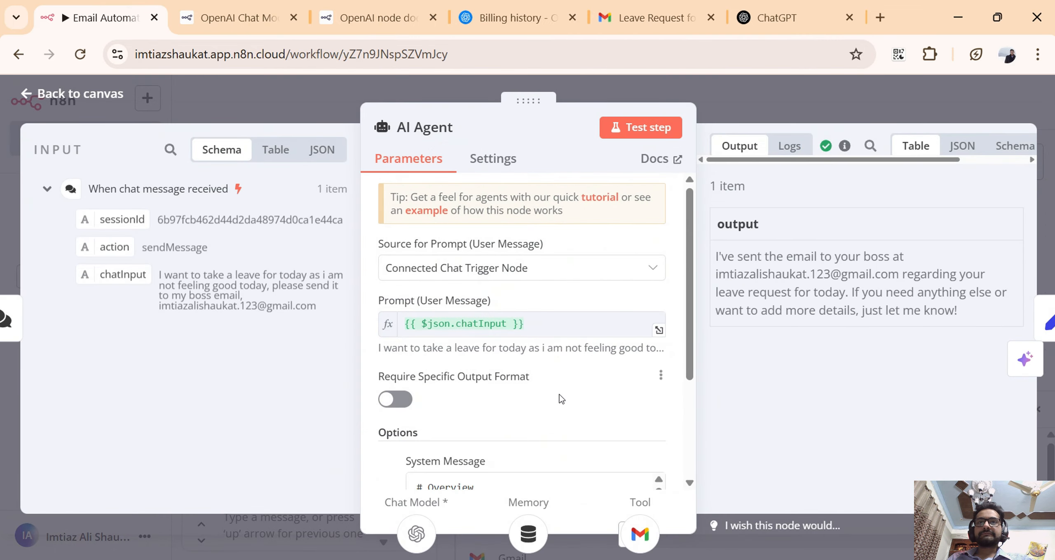
scroll(568, 337, "down", 5)
scroll(564, 344, "down", 3)
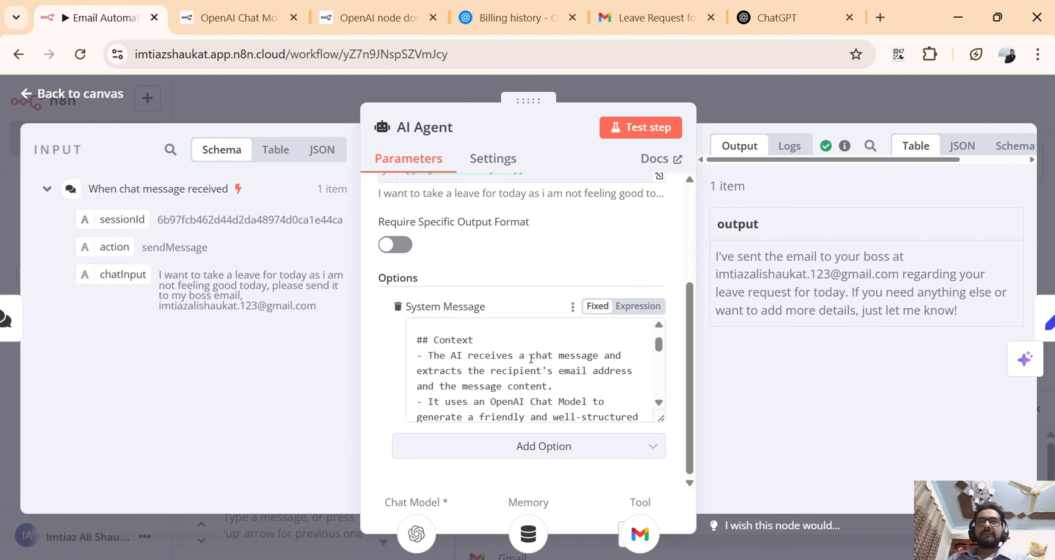
scroll(531, 358, "up", 3)
scroll(531, 359, "down", 3)
scroll(531, 358, "down", 2)
scroll(531, 359, "down", 10)
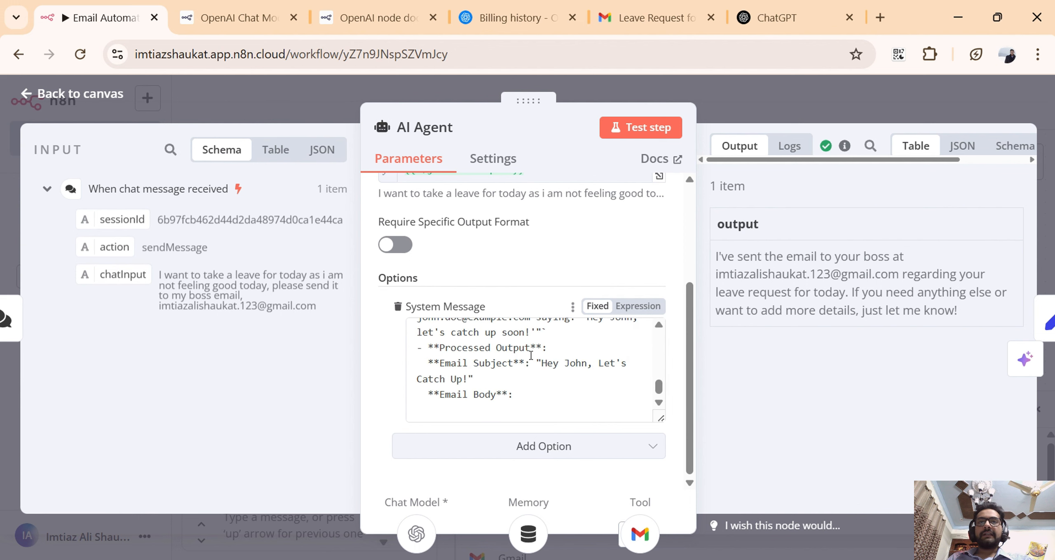
left_click(532, 401)
key("Return")
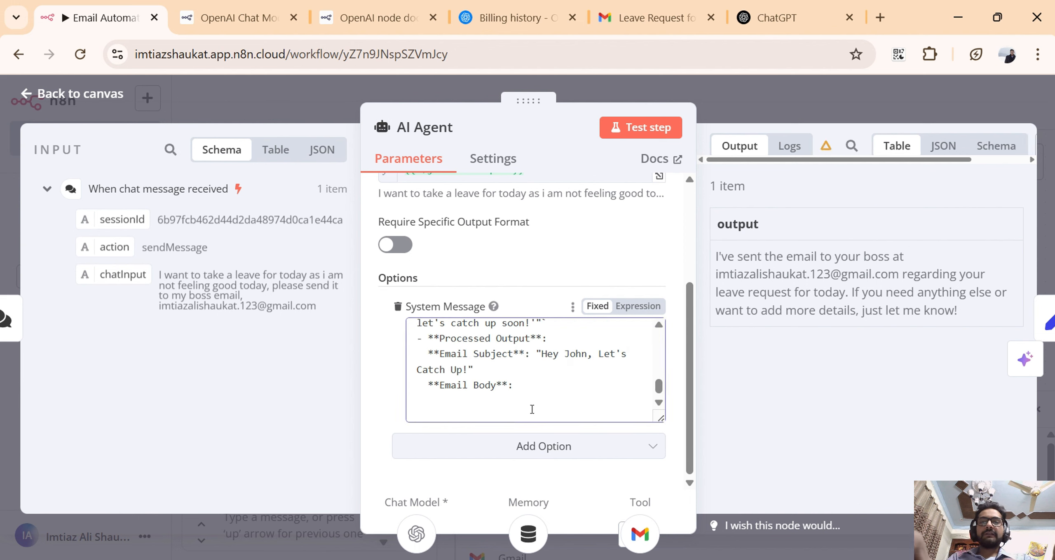
Add the line "Note: Email sender name is" followed by the sender's name to the system message.
type("Note")
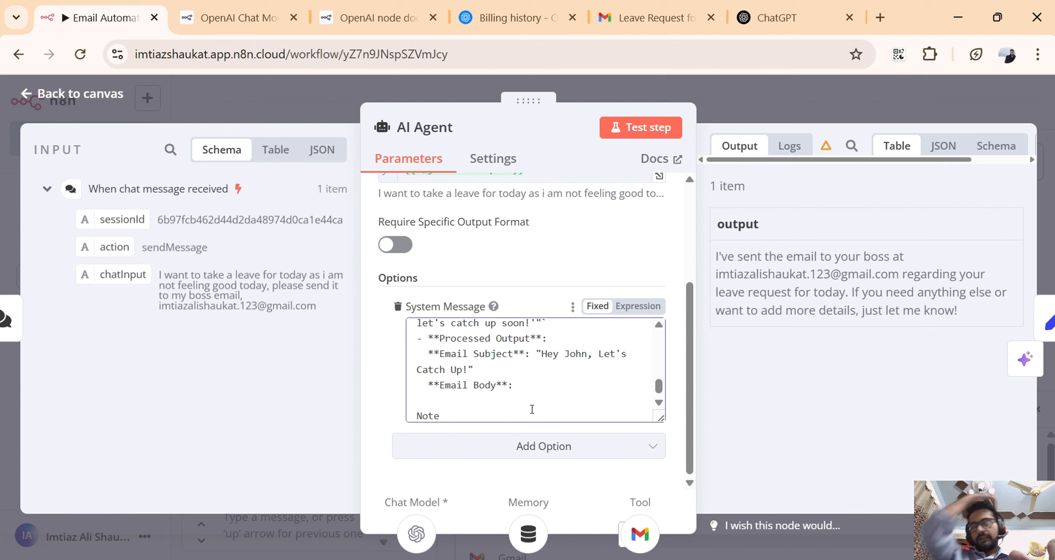
type(":")
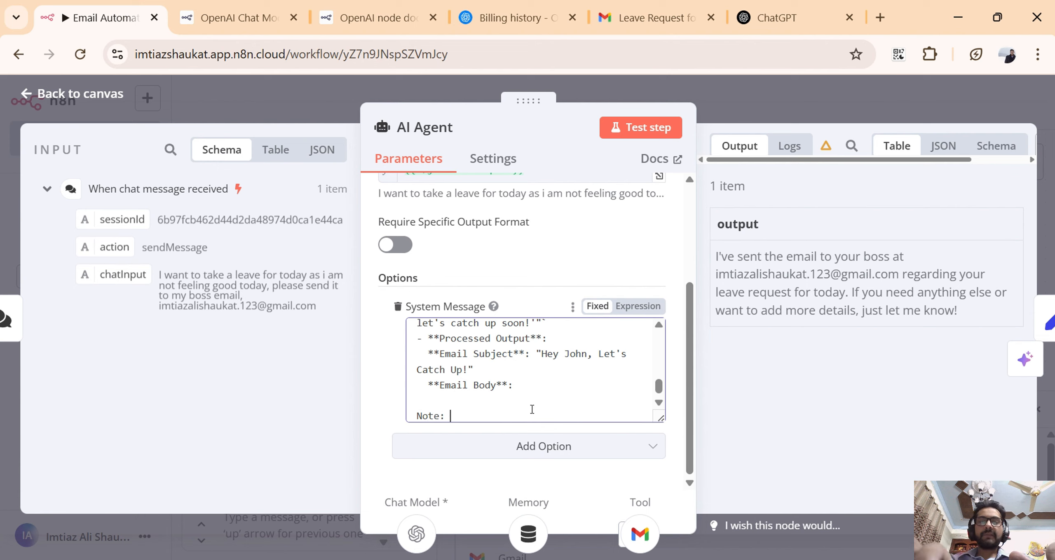
type(" the")
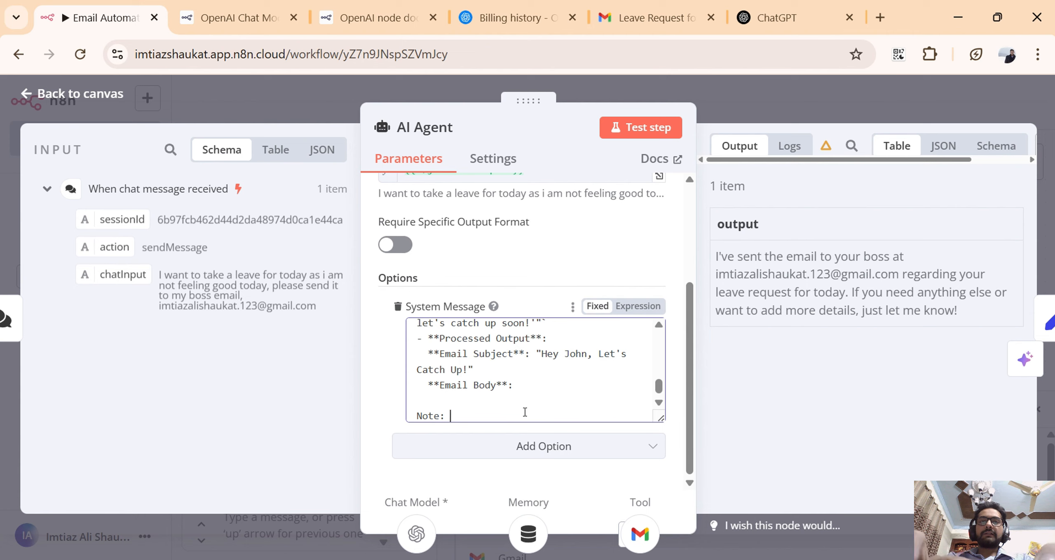
key("BackSpace")
key("BackSpace")
key("BackSpace")
type("E")
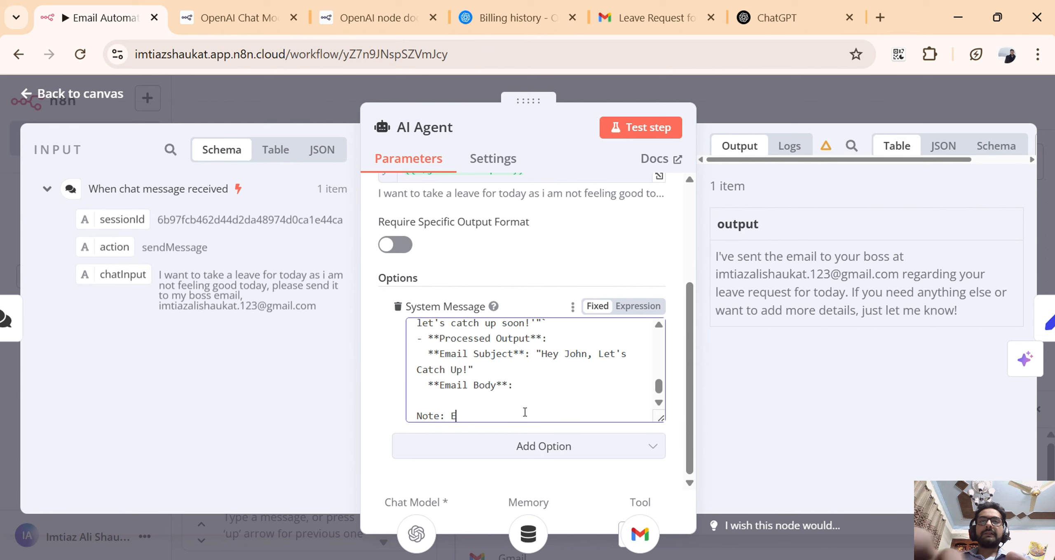
type("mail sende")
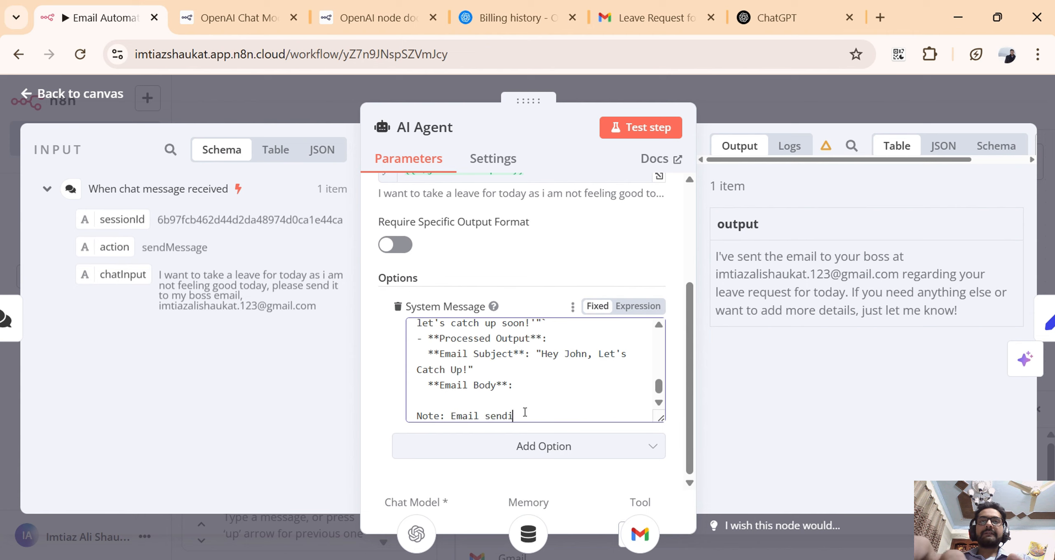
key("BackSpace")
type("er na")
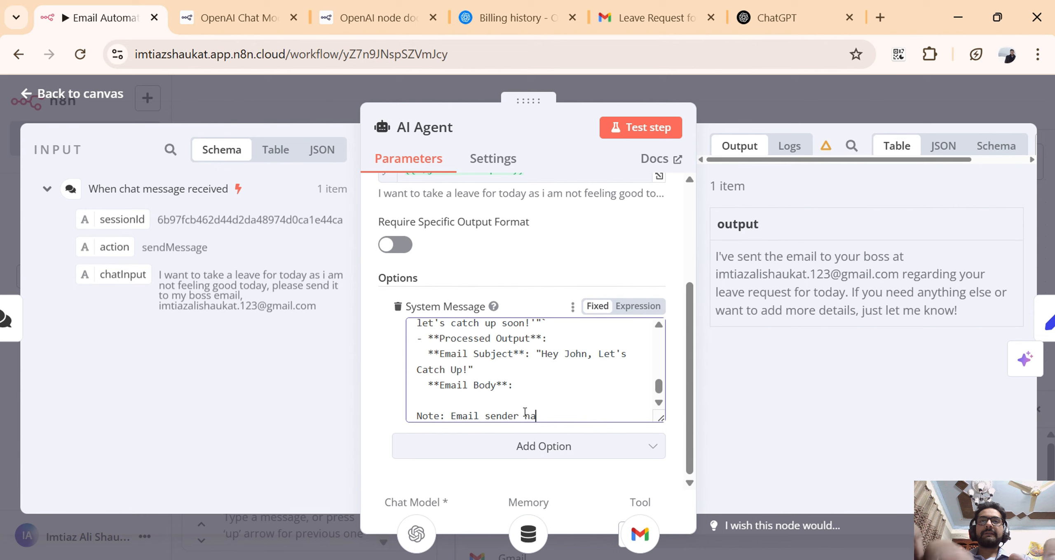
type("me is ")
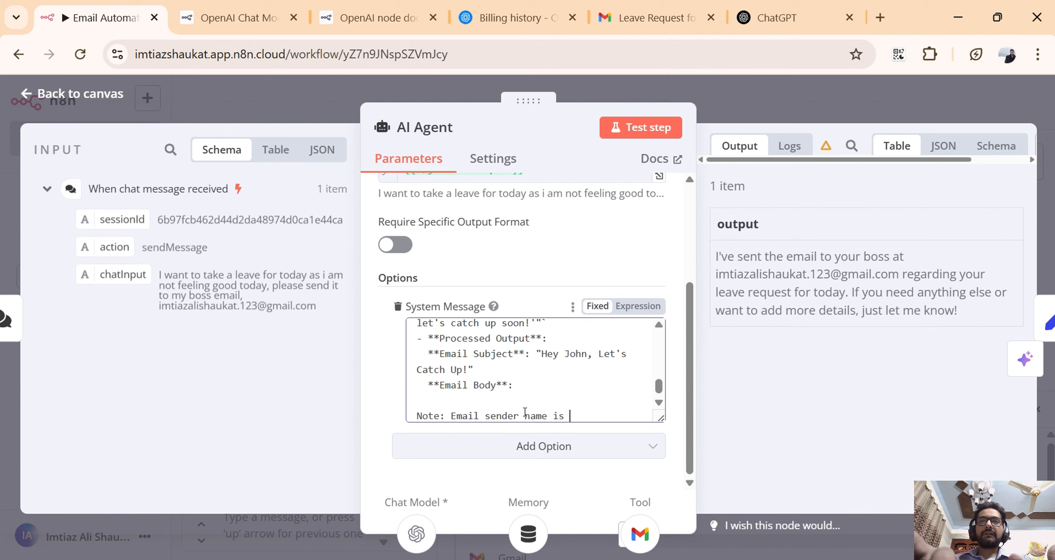
type("Moon.")
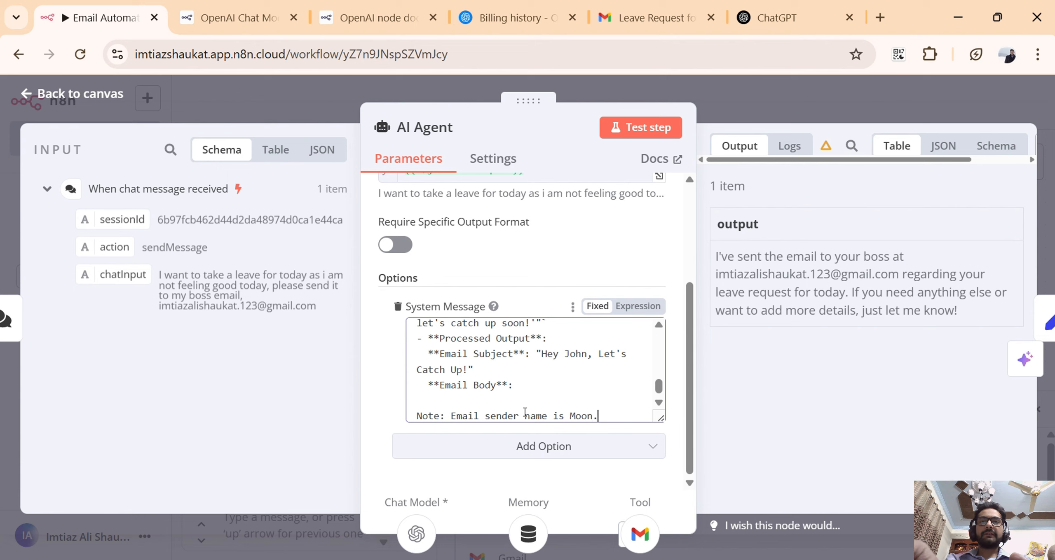
key("Return")
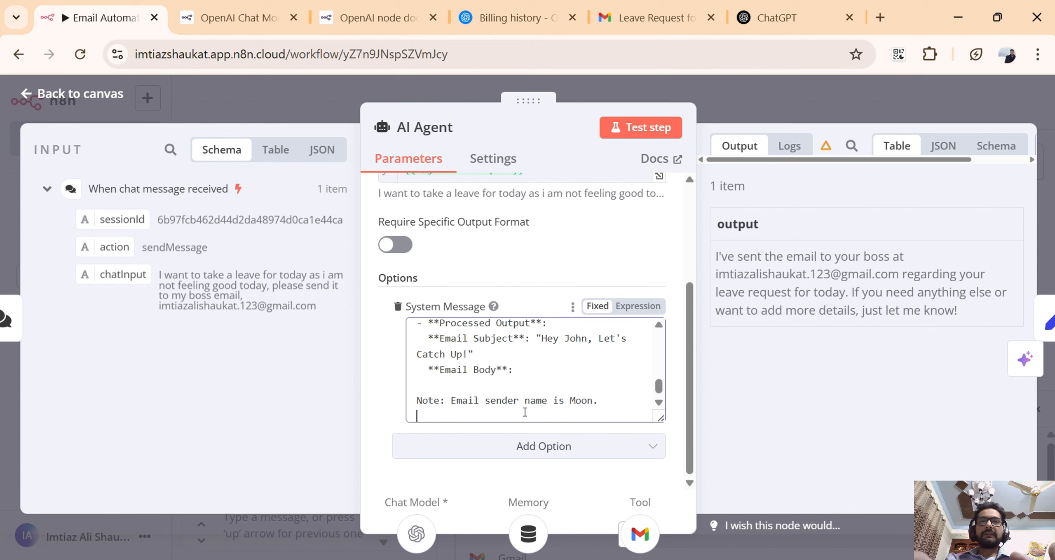
type("and Email")
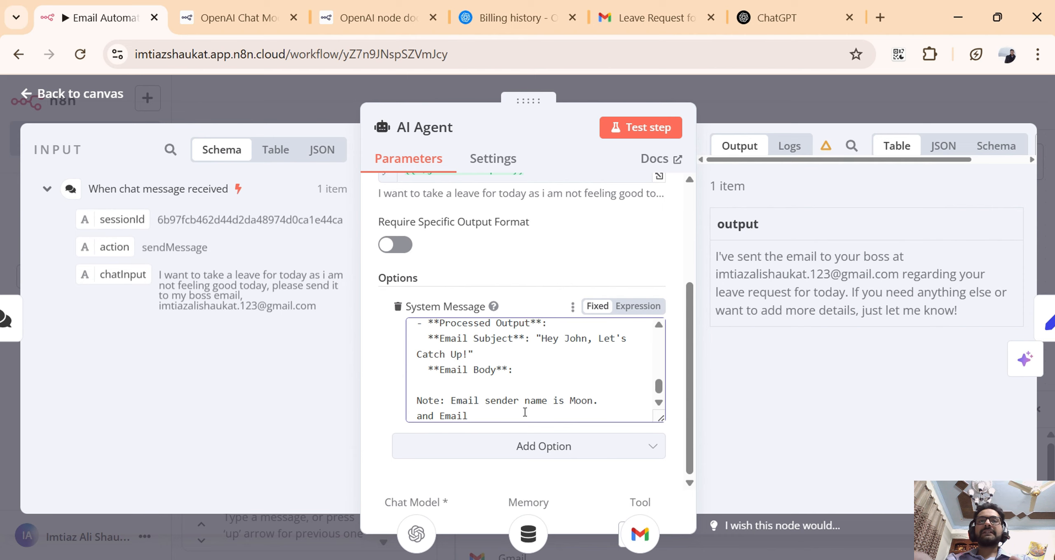
key("BackSpace")
key("BackSpace")
key("BackSpace")
key("BackSpace")
key("BackSpace")
key("BackSpace")
key("BackSpace")
key("BackSpace")
key("BackSpace")
key("BackSpace")
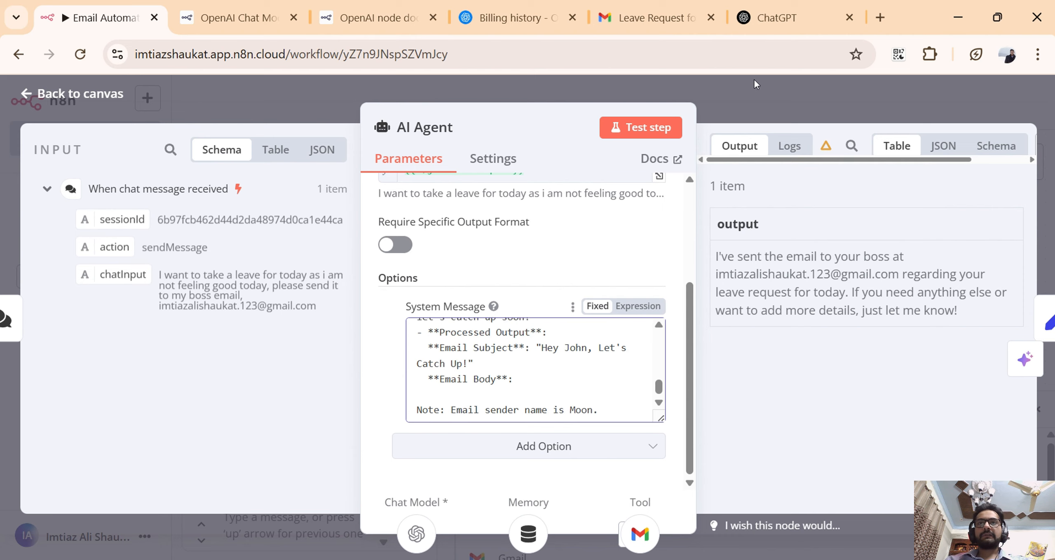
Return to the canvas and draft the chat message "I want to send email to my boss" followed by the boss's name and a comma.
left_click(782, 112)
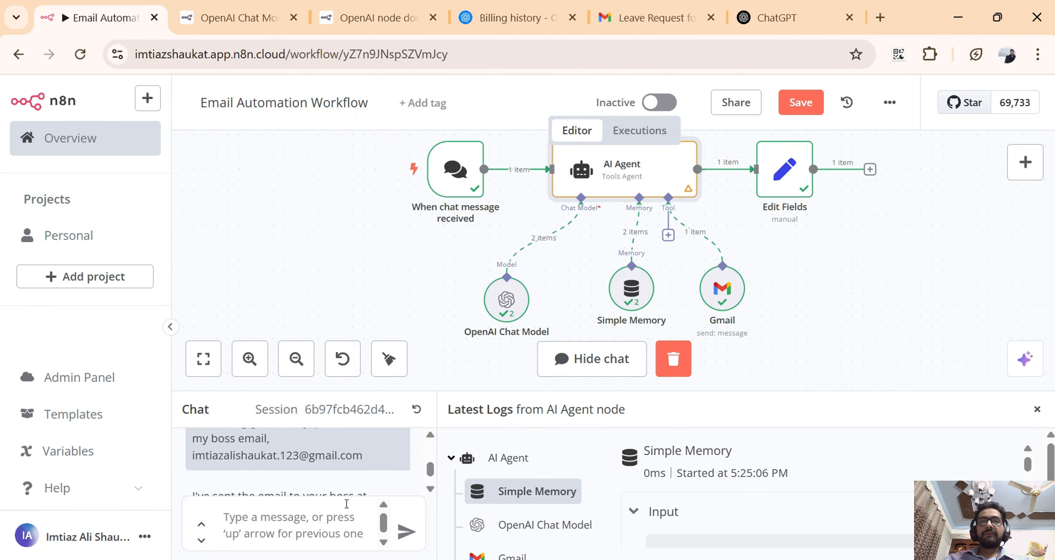
scroll(362, 487, "down", 2)
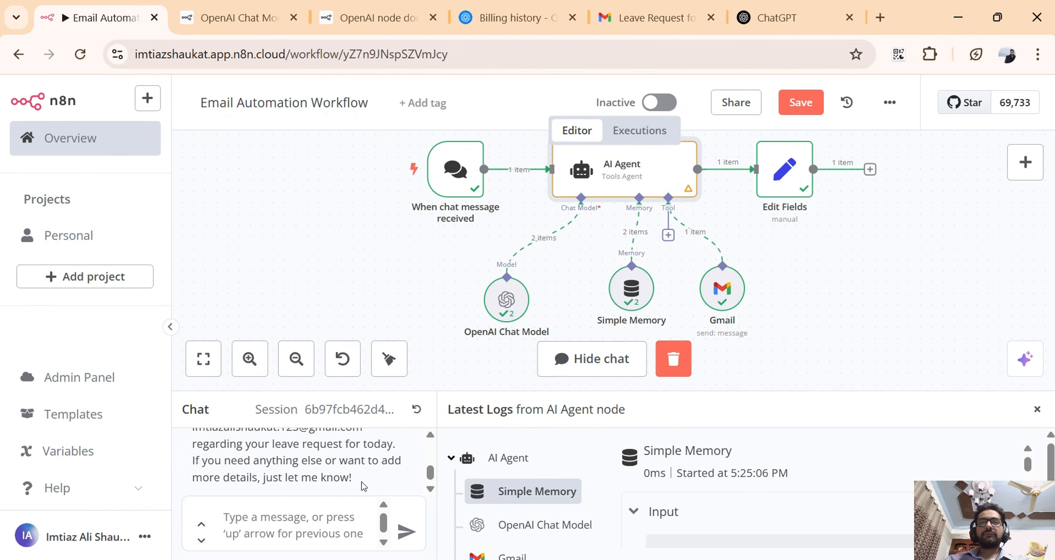
scroll(362, 486, "down", 1)
left_click(351, 526)
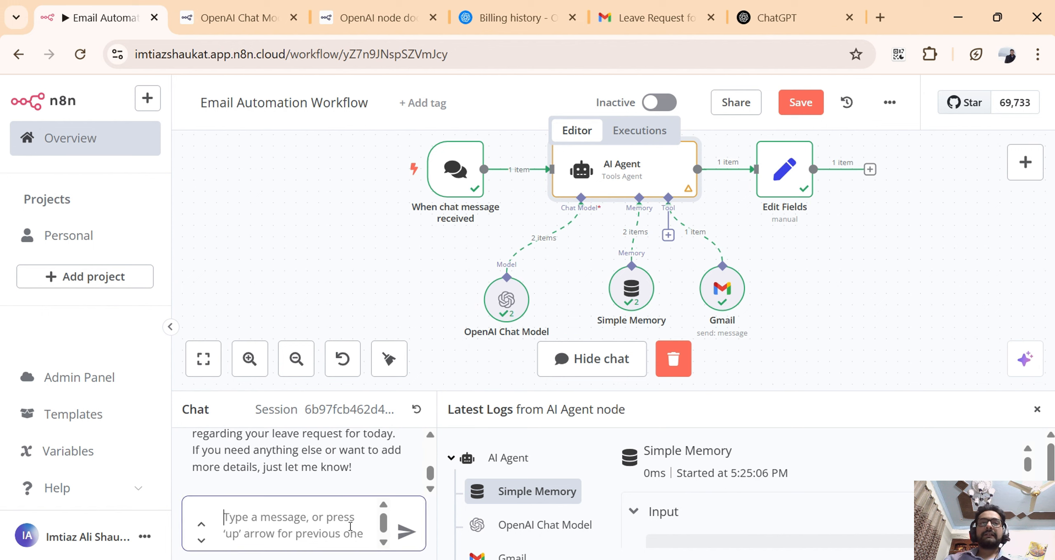
type("I aw")
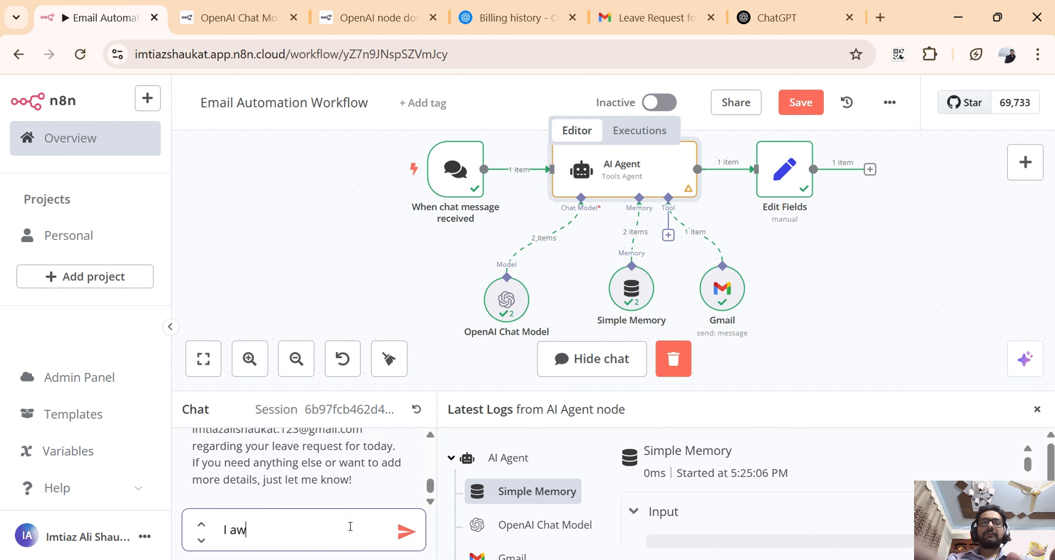
key("BackSpace")
key("BackSpace")
type("want to ")
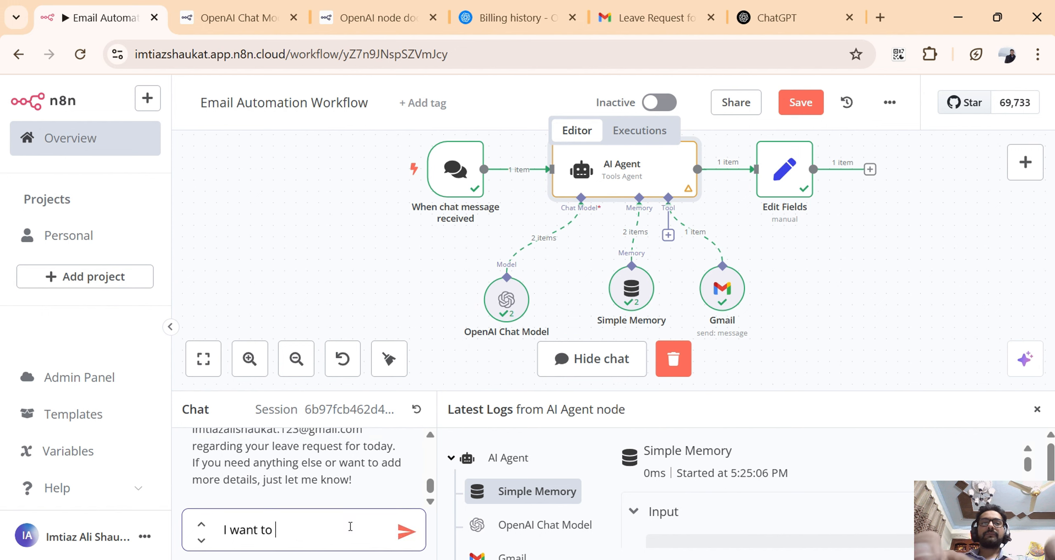
type("send ema")
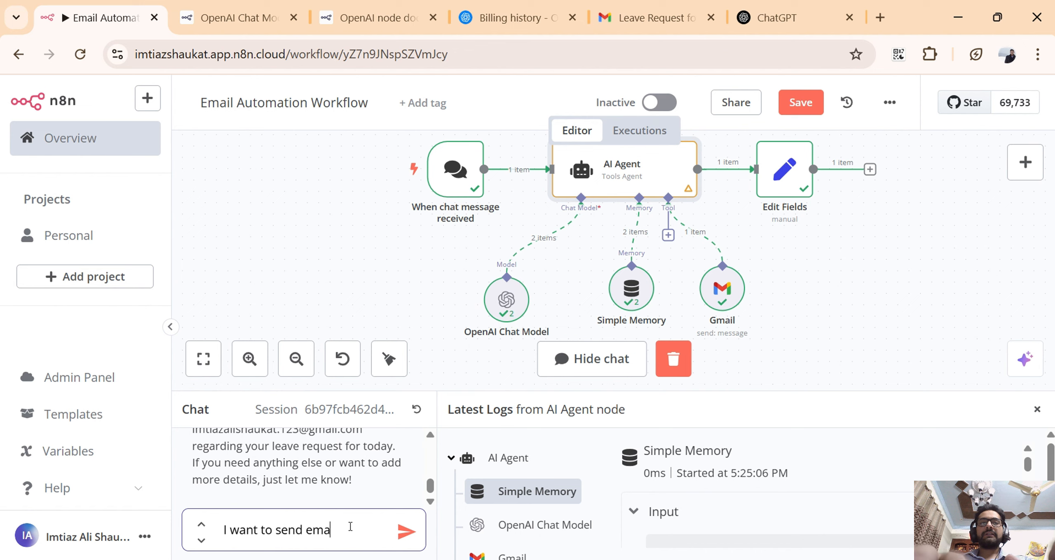
type("il to")
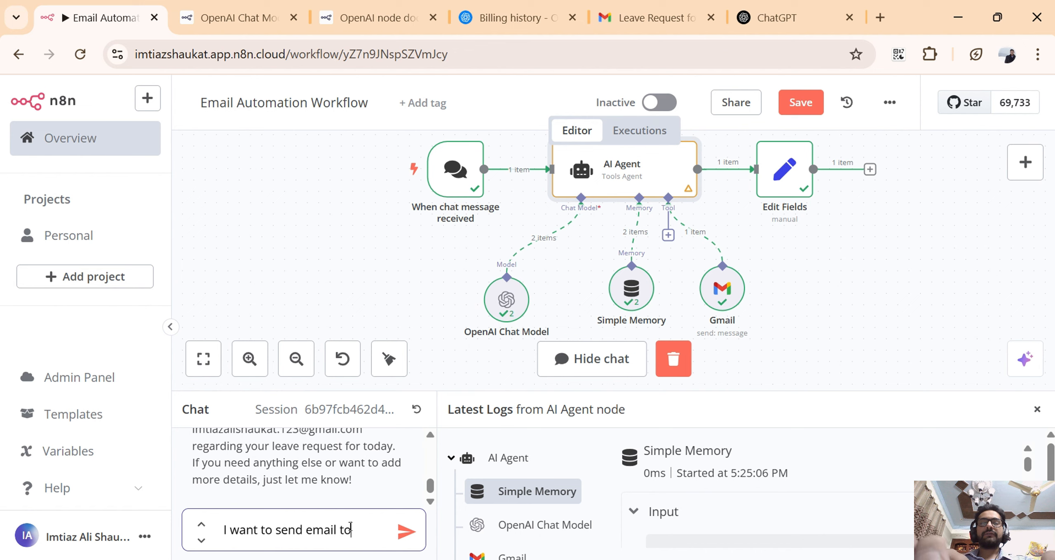
type(" my boss")
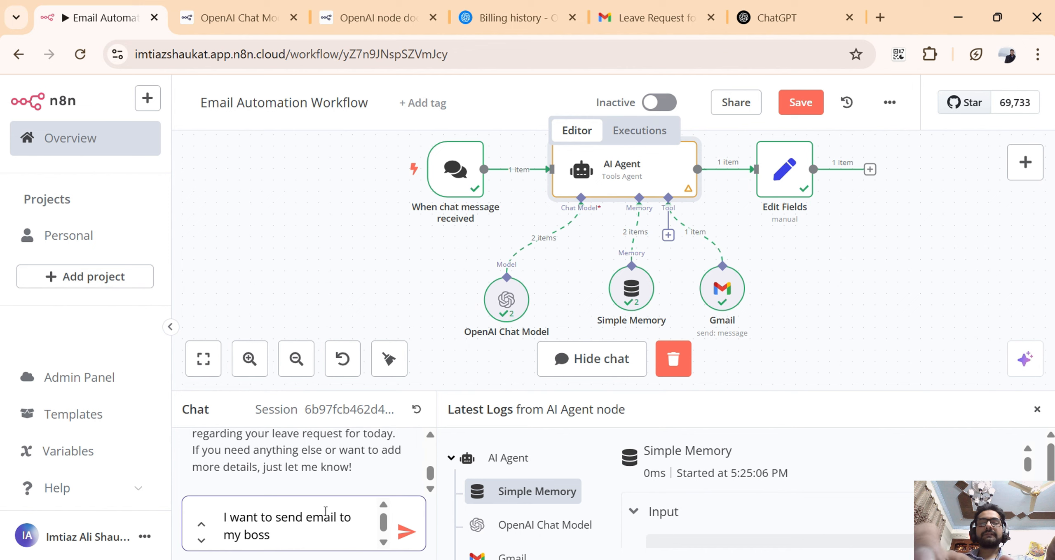
type(" Imtia,")
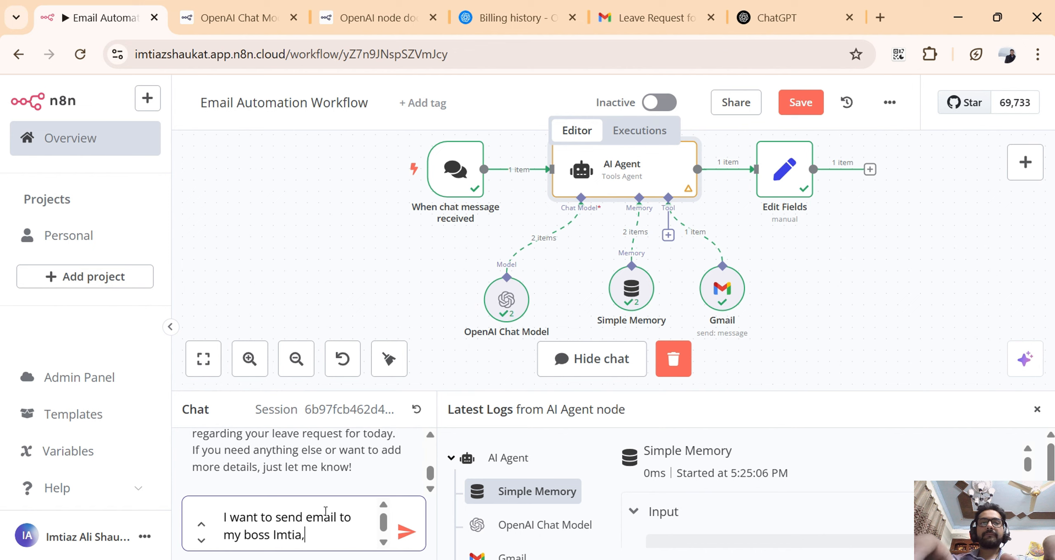
key("BackSpace")
type("z,")
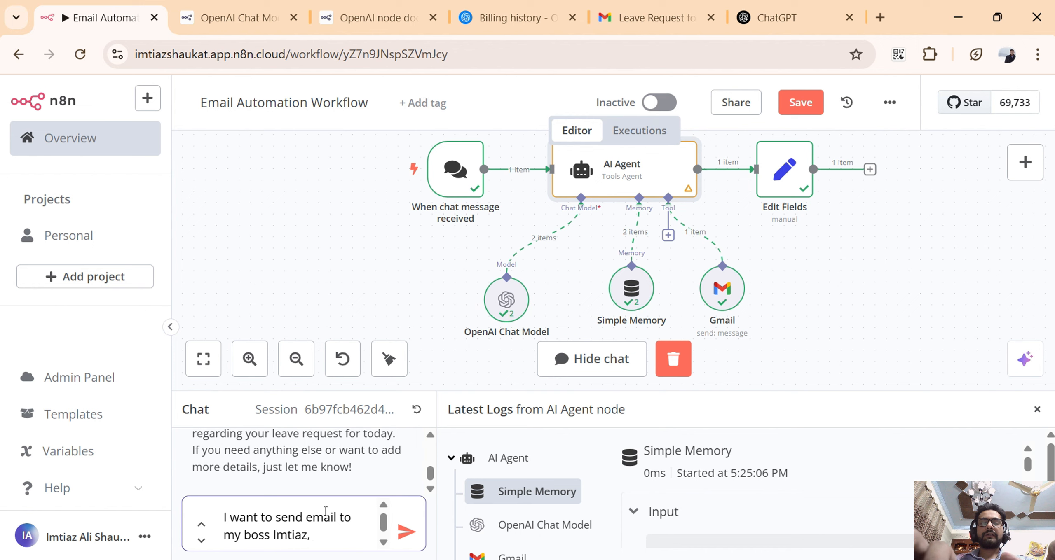
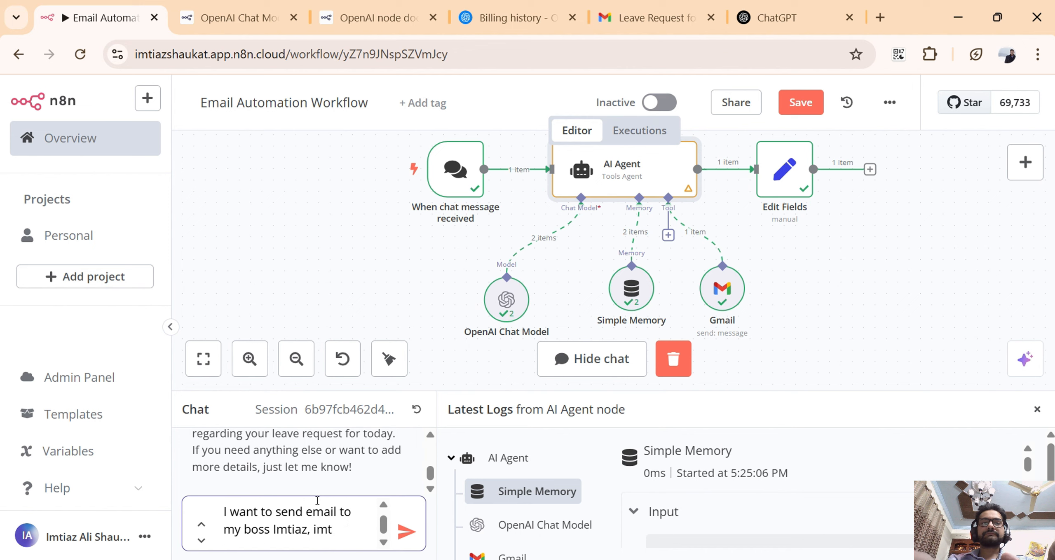
Continue the drafted chat message with "with email," followed by the boss's e-mail address.
type("with ")
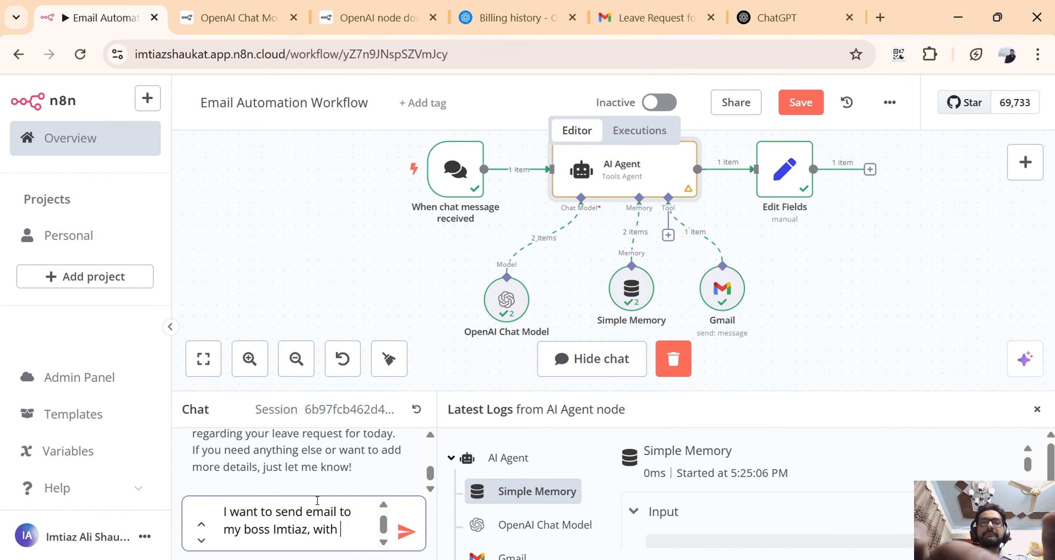
type("email, ")
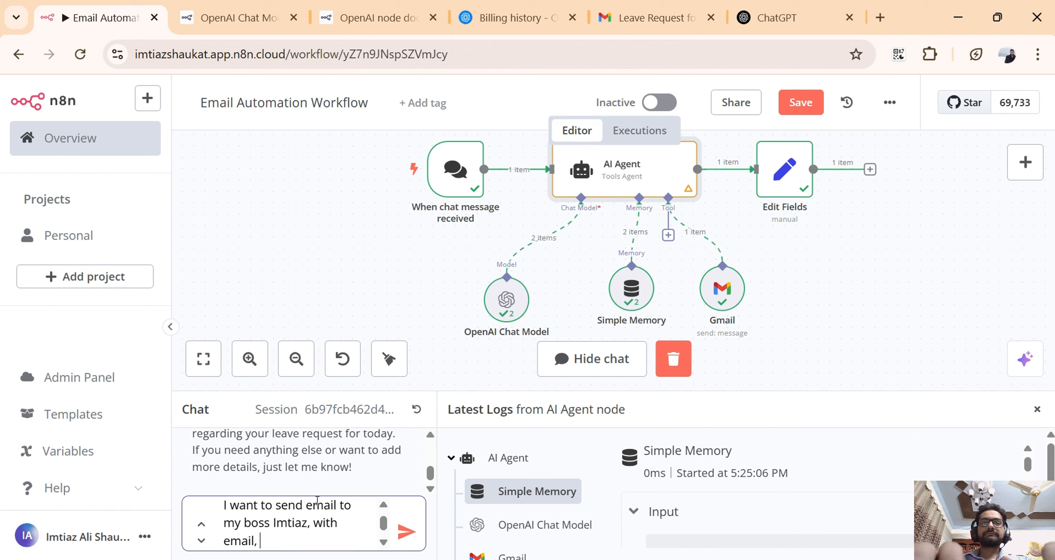
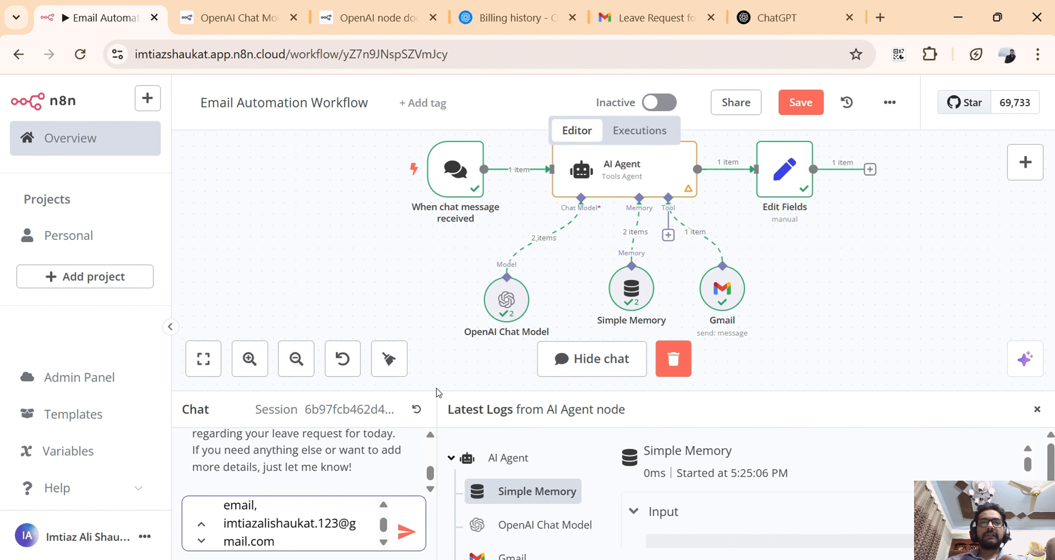
Enlarge the chat area to show the whole drafted message and check the boss's name in it.
left_click_drag(437, 390, 408, 216)
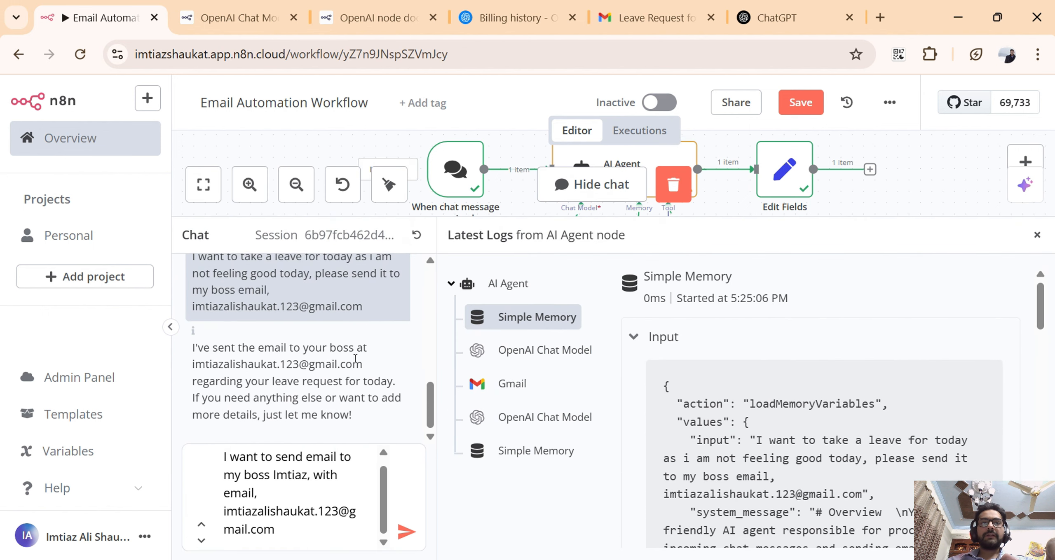
left_click(333, 451)
left_click(326, 491)
scroll(334, 490, "up", 1)
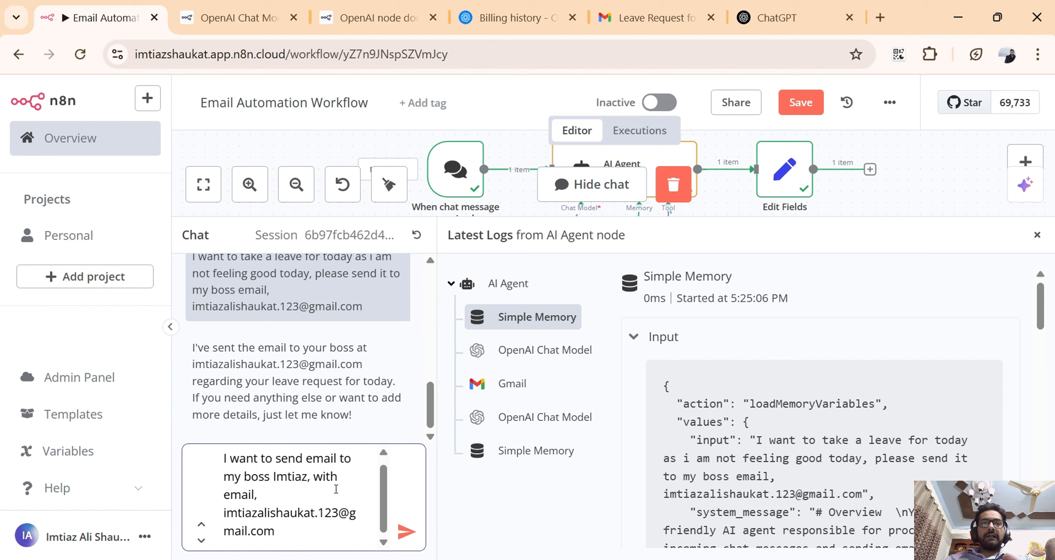
double_click(288, 482)
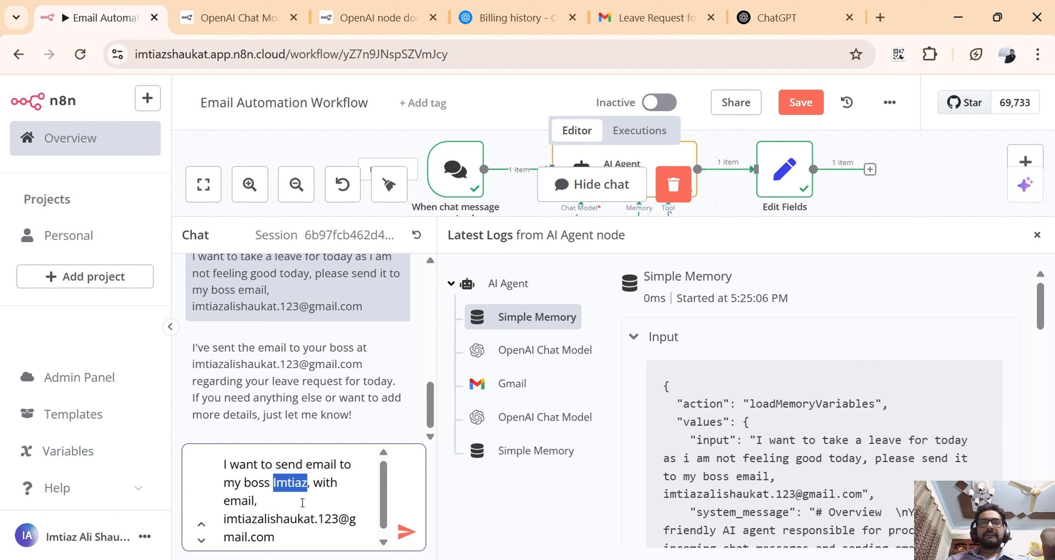
scroll(298, 498, "down", 1)
Append ". And requesting a leave for today" after the e-mail address in the drafted chat message.
left_click(296, 531)
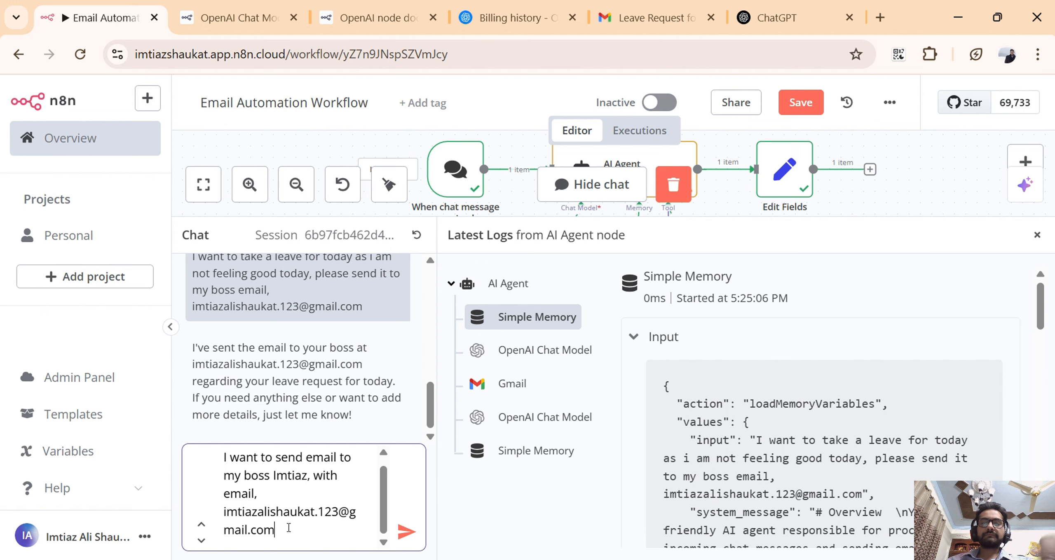
type(". And req")
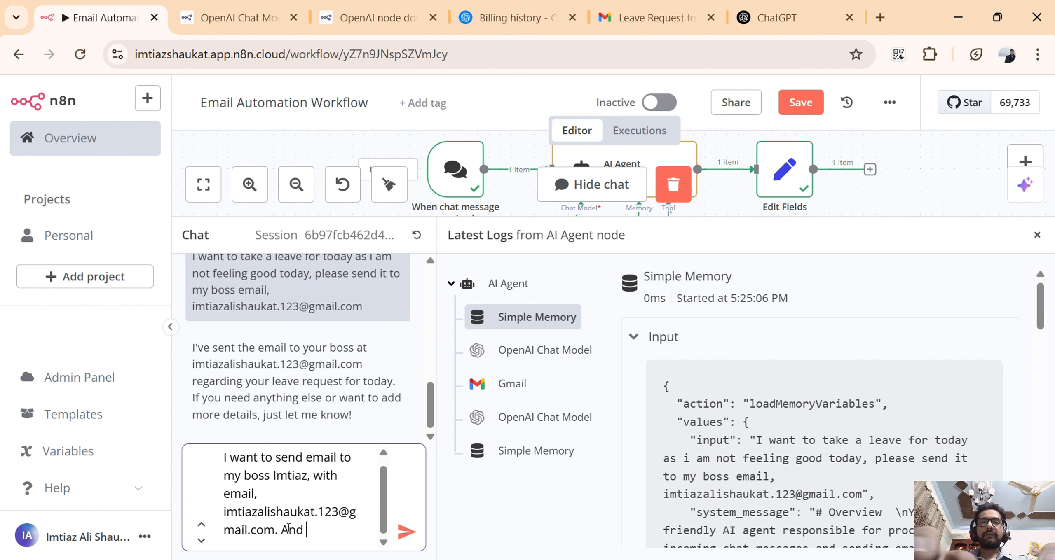
type("ting")
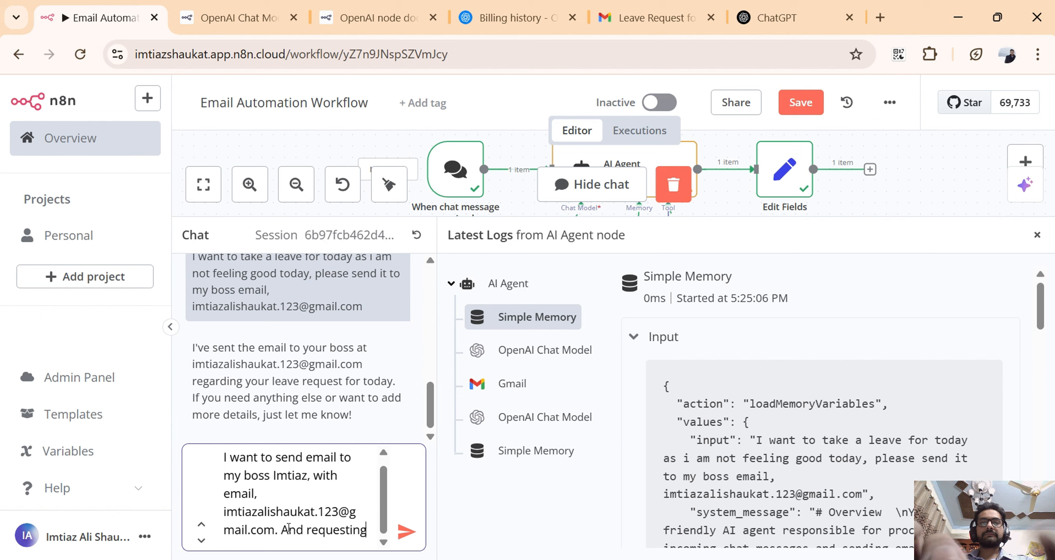
type(" a leave d")
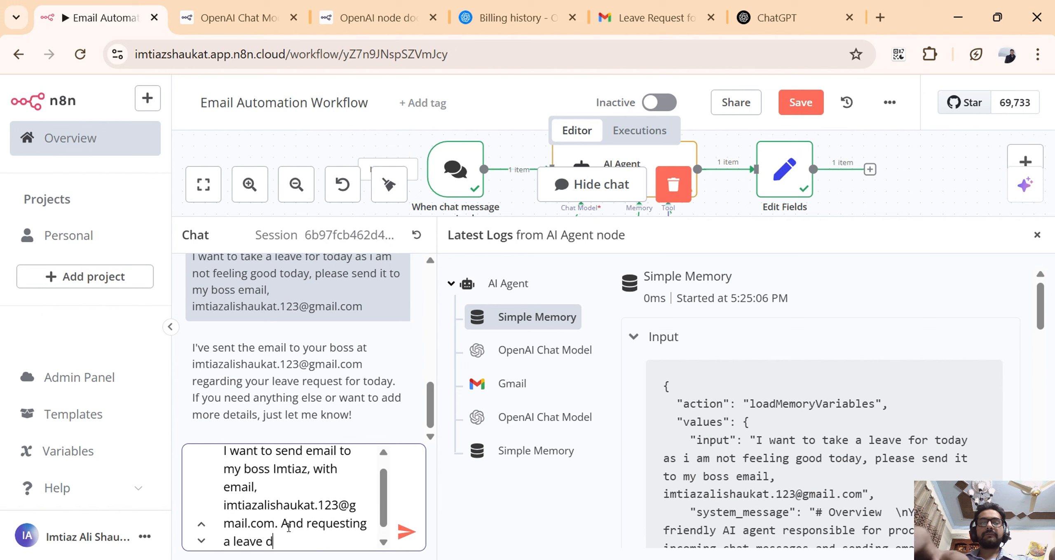
key("BackSpace")
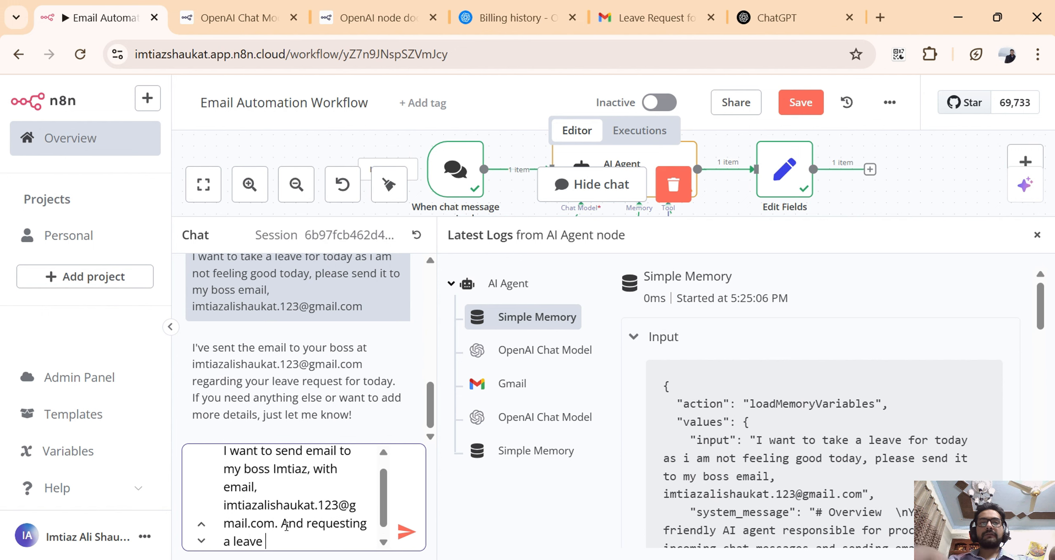
type("for tod")
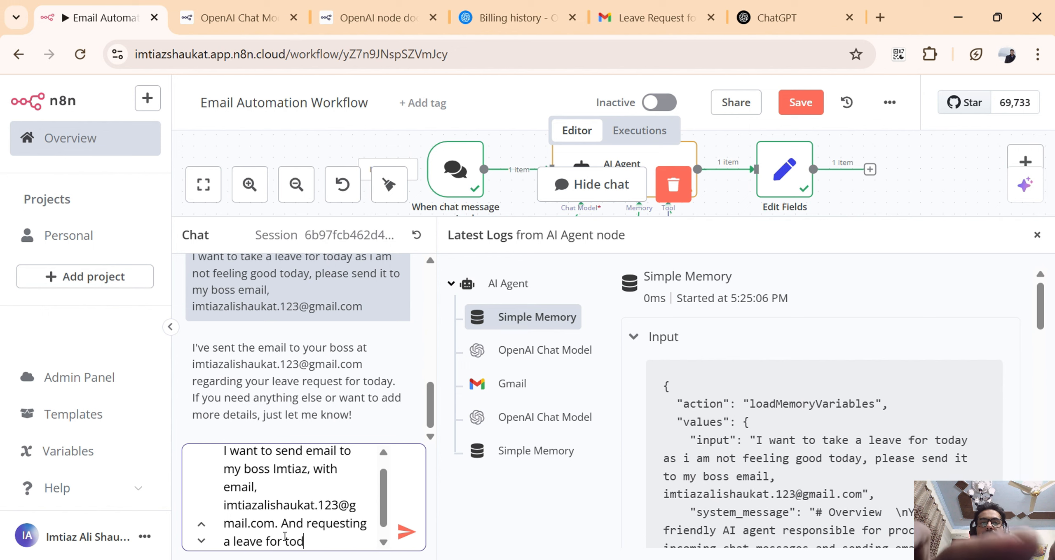
type("ay su")
key("BackSpace")
key("BackSpace")
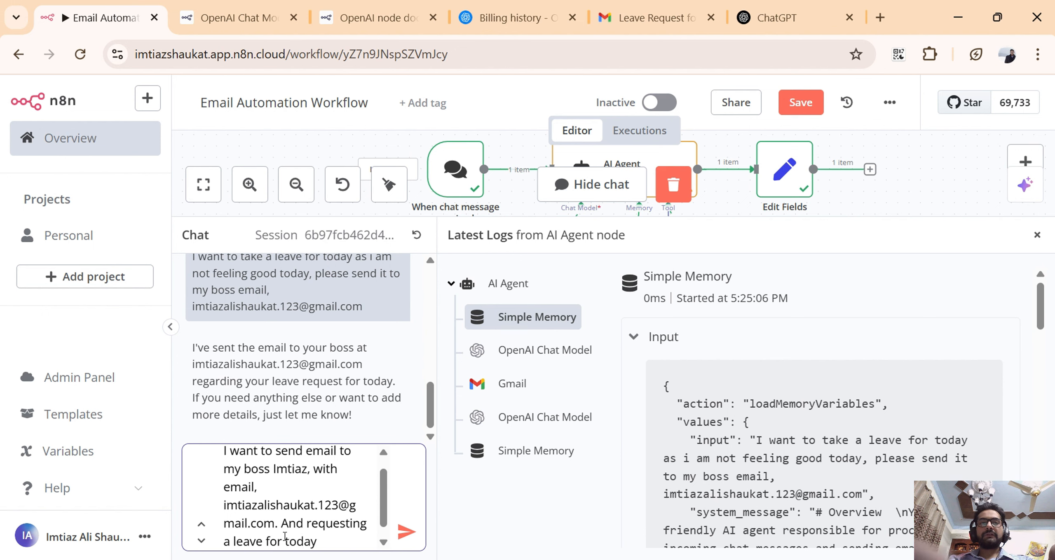
Complete the chat message with "due to my fever and sickness." and send it to the agent.
type("due to my ")
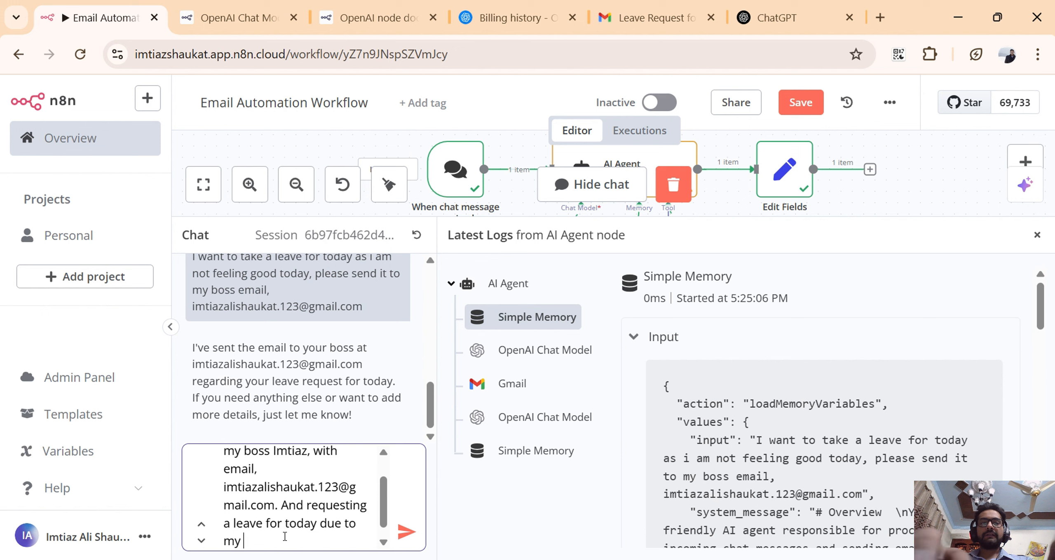
type("deve")
key("BackSpace")
key("BackSpace")
key("BackSpace")
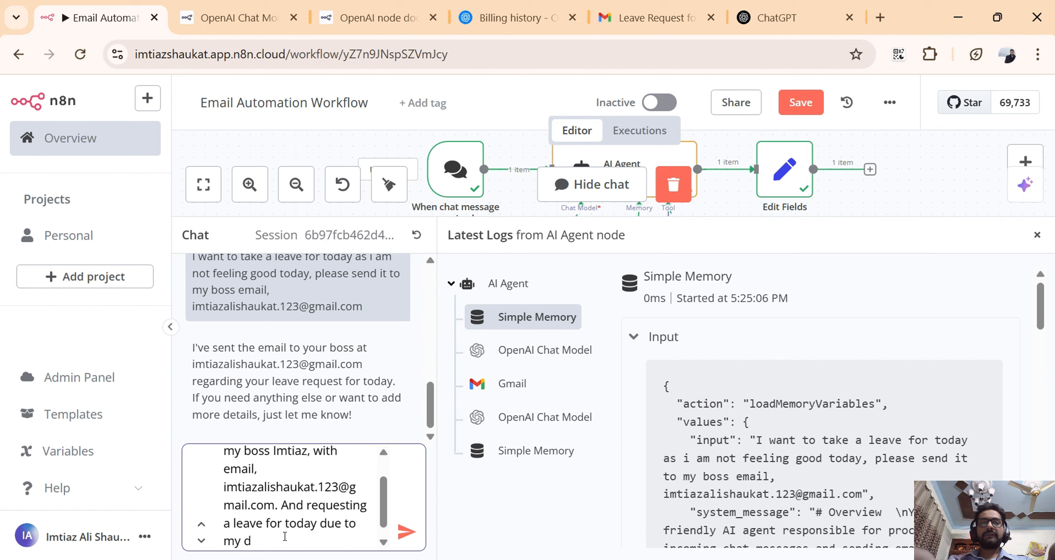
type("fever and si")
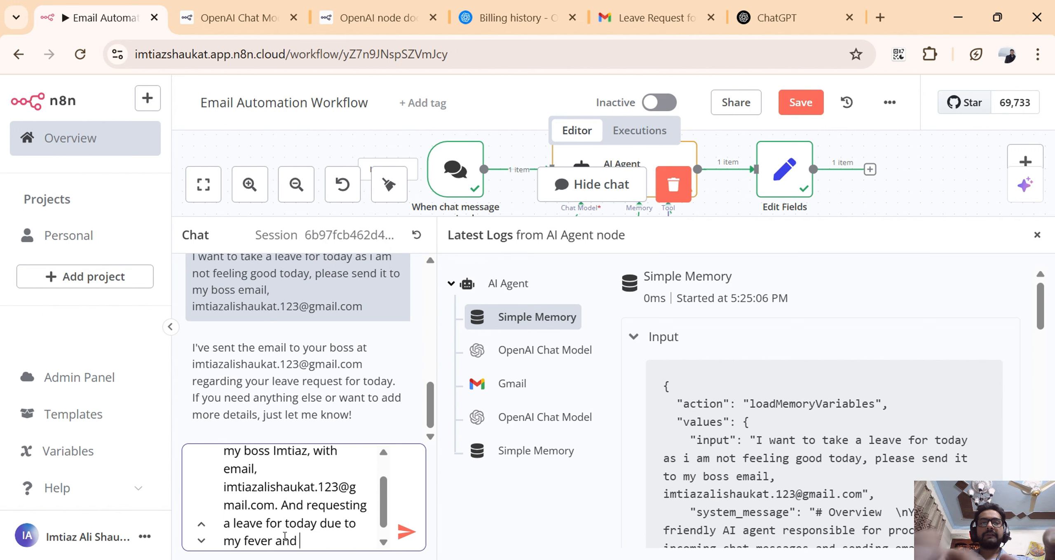
type("ckness")
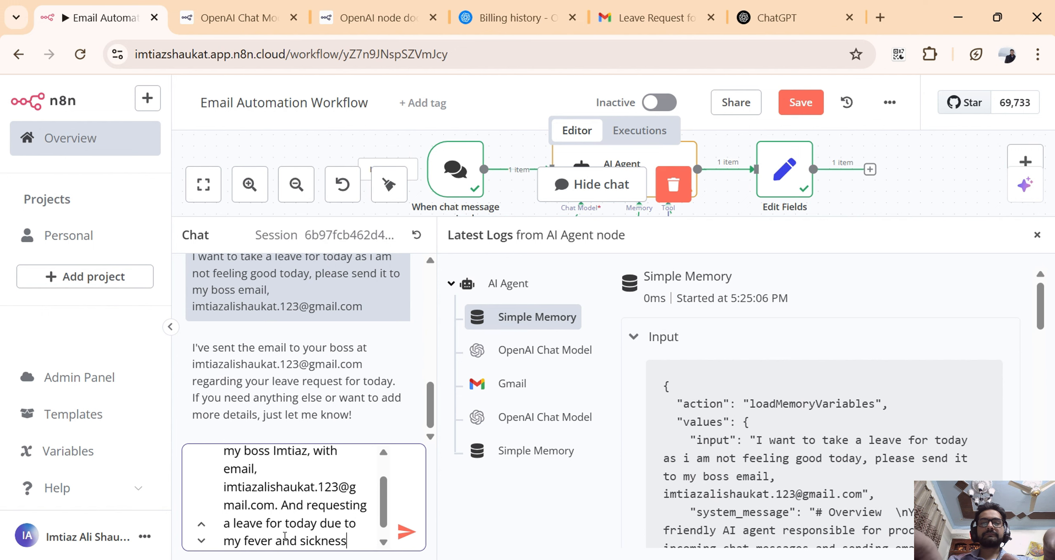
type(".")
key("Return")
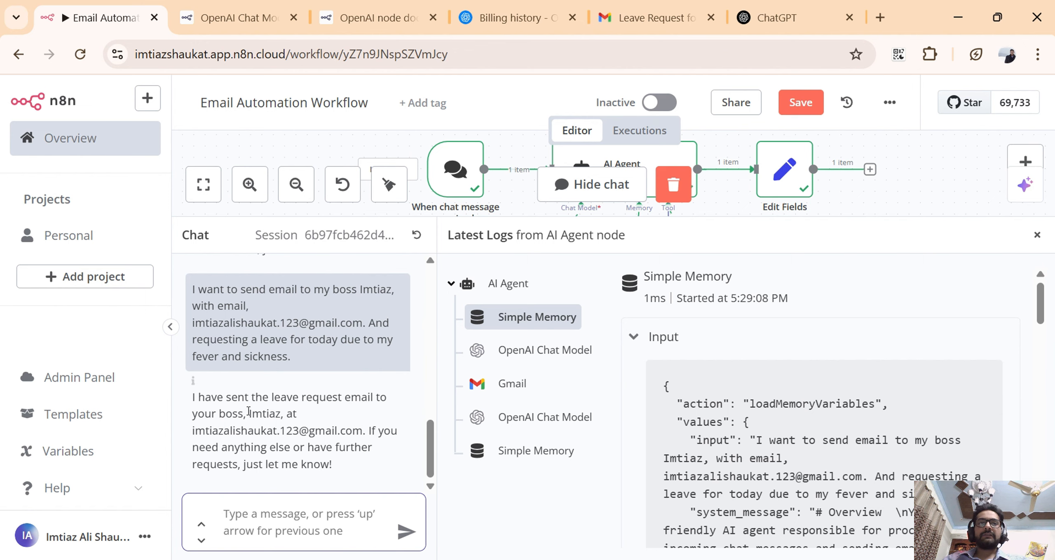
Check the agent's chat reply, switch to Gmail and examine the greeting and signature of the newest "Leave Request for Today" email.
left_click_drag(244, 414, 287, 416)
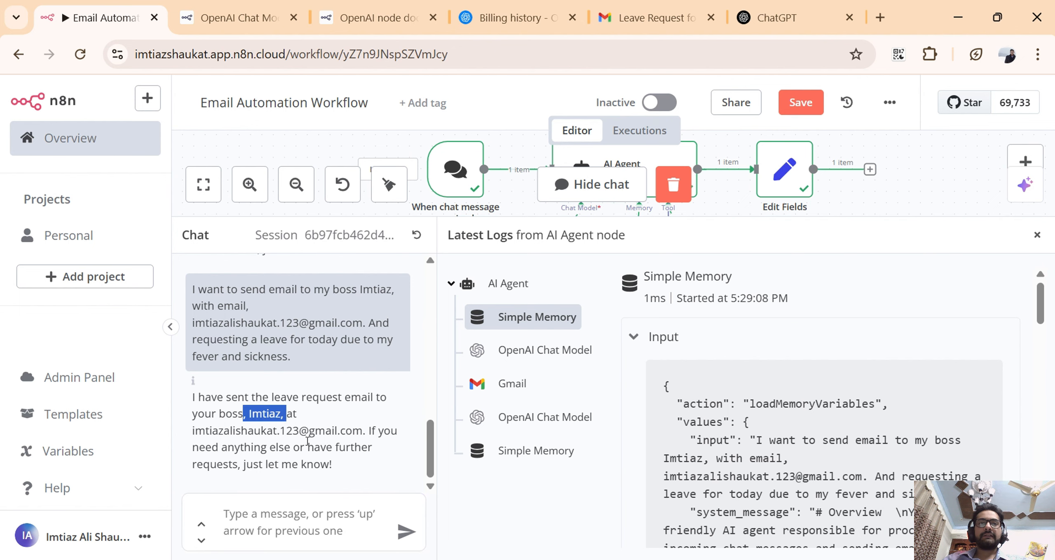
left_click(655, 17)
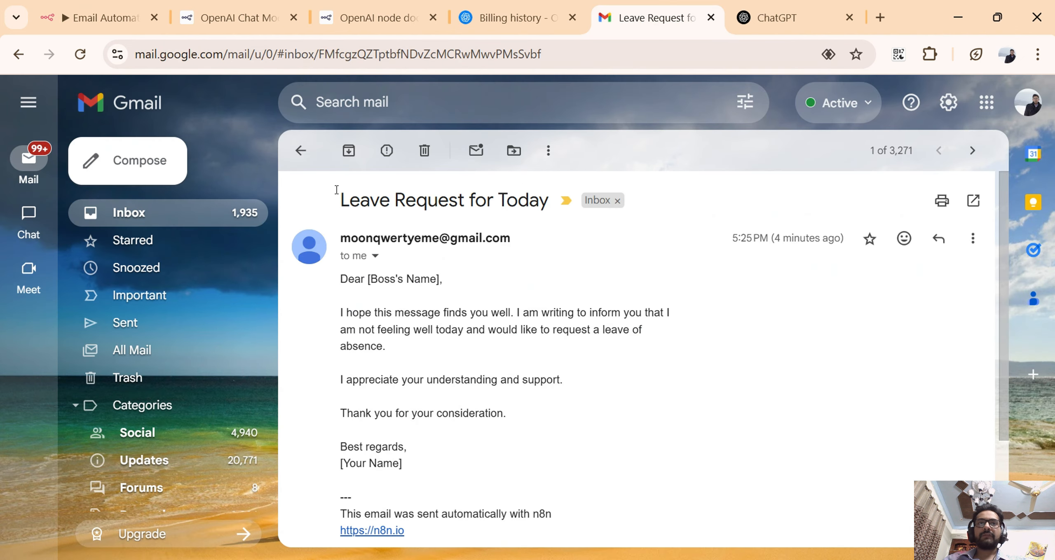
left_click(299, 151)
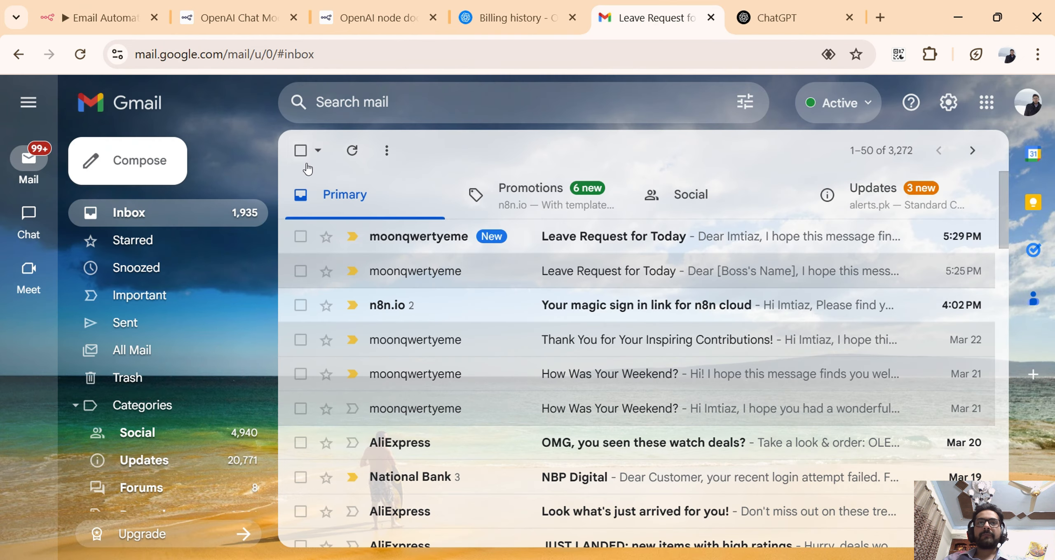
left_click(592, 244)
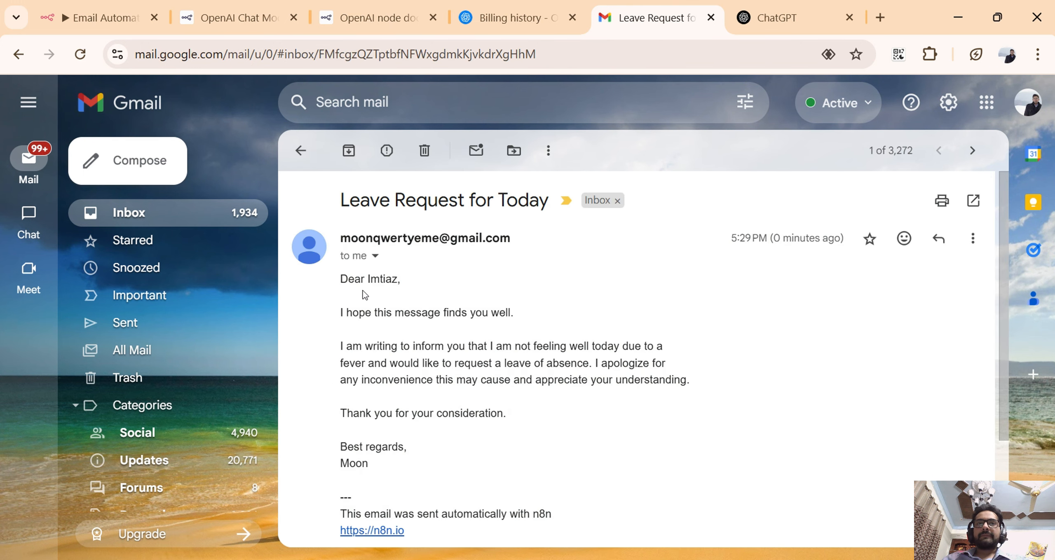
left_click_drag(344, 284, 398, 285)
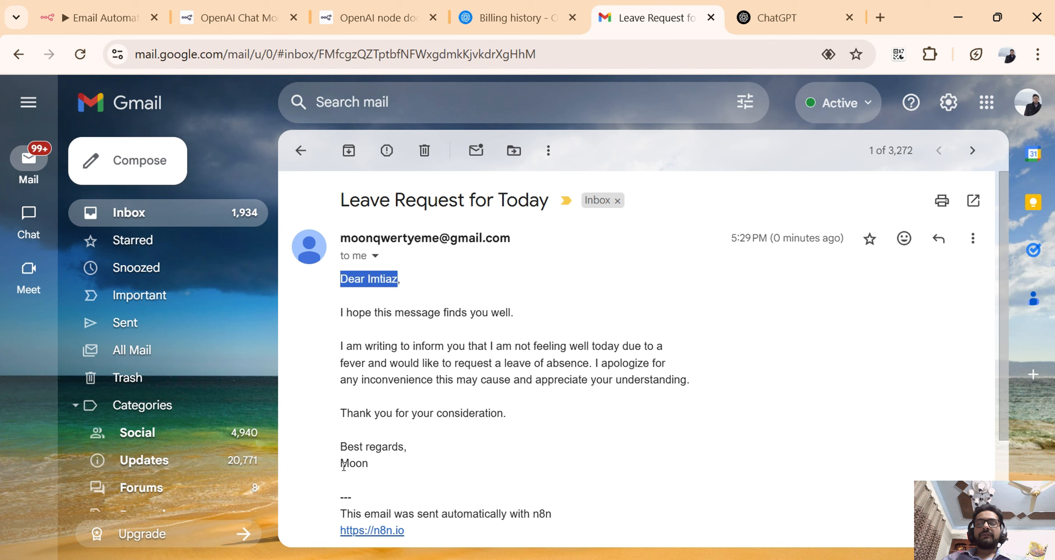
left_click_drag(342, 465, 368, 467)
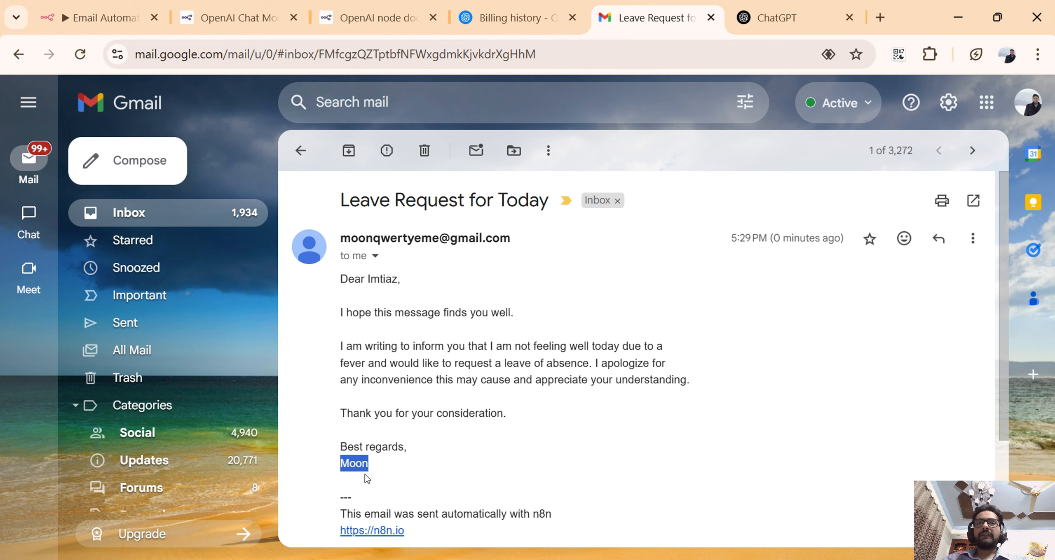
Switch to n8n, review the sender-name note ending the AI Agent's system message, and return to the leave request email in Gmail.
left_click(116, 31)
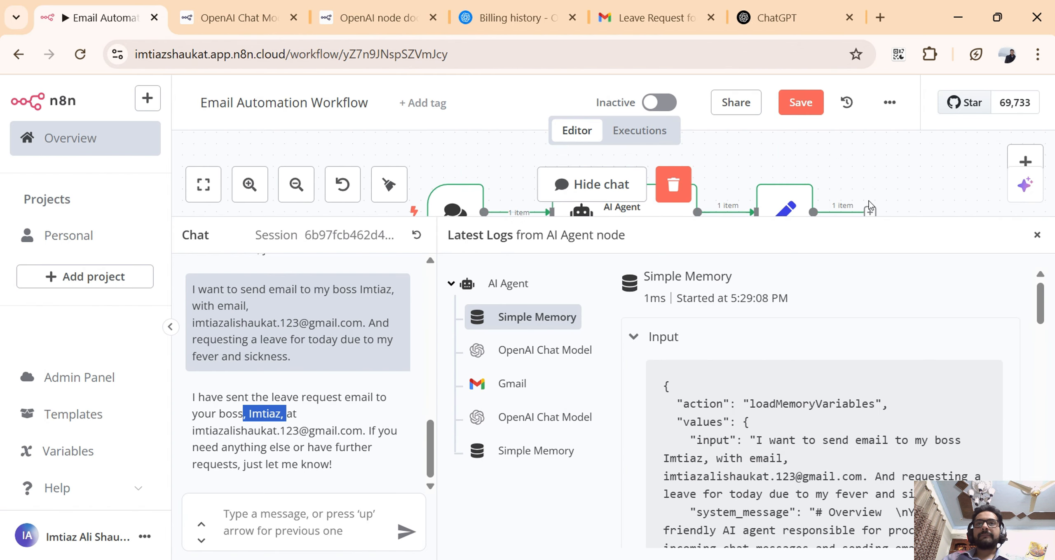
scroll(869, 201, "down", 2)
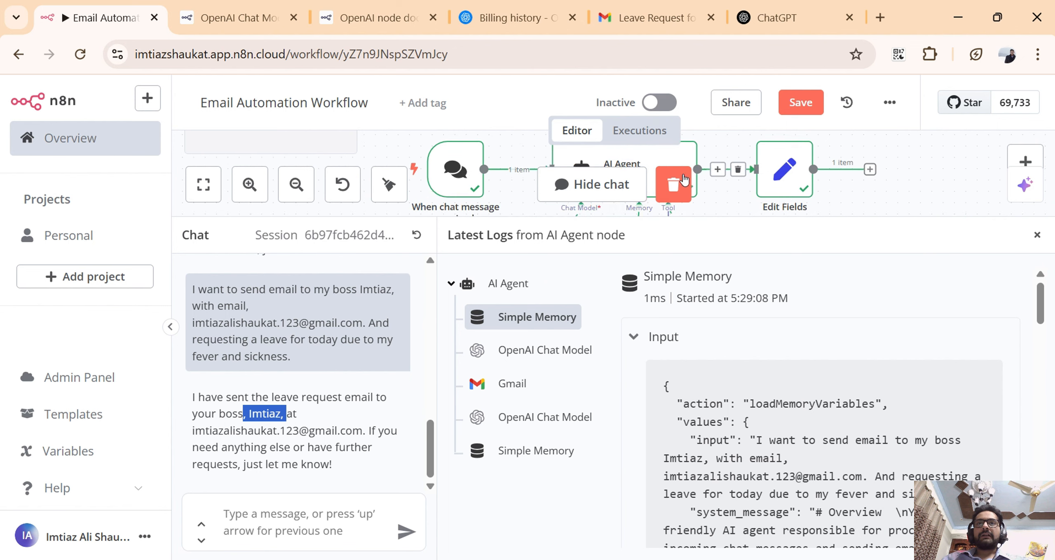
double_click(618, 156)
scroll(552, 288, "down", 4)
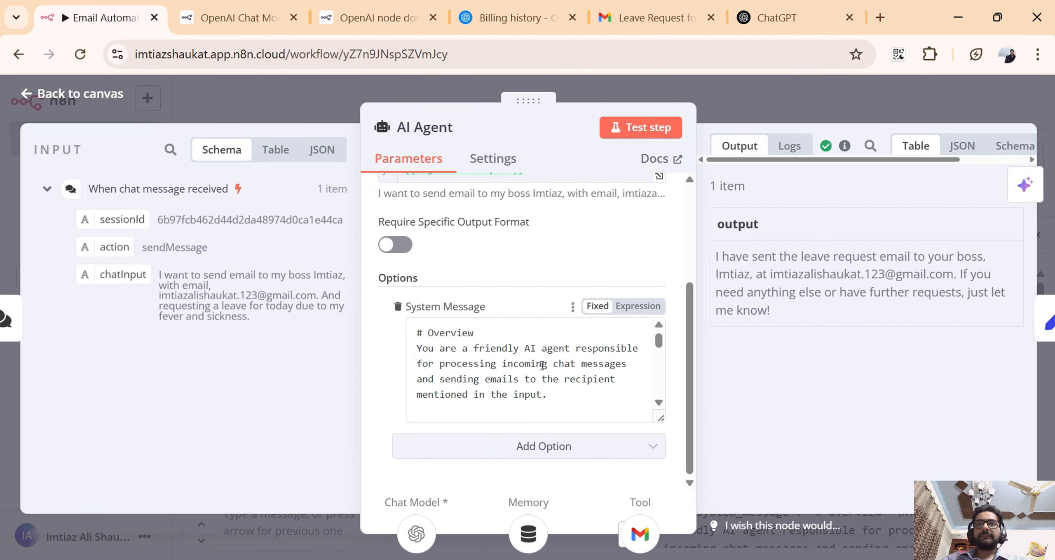
scroll(588, 405, "down", 10)
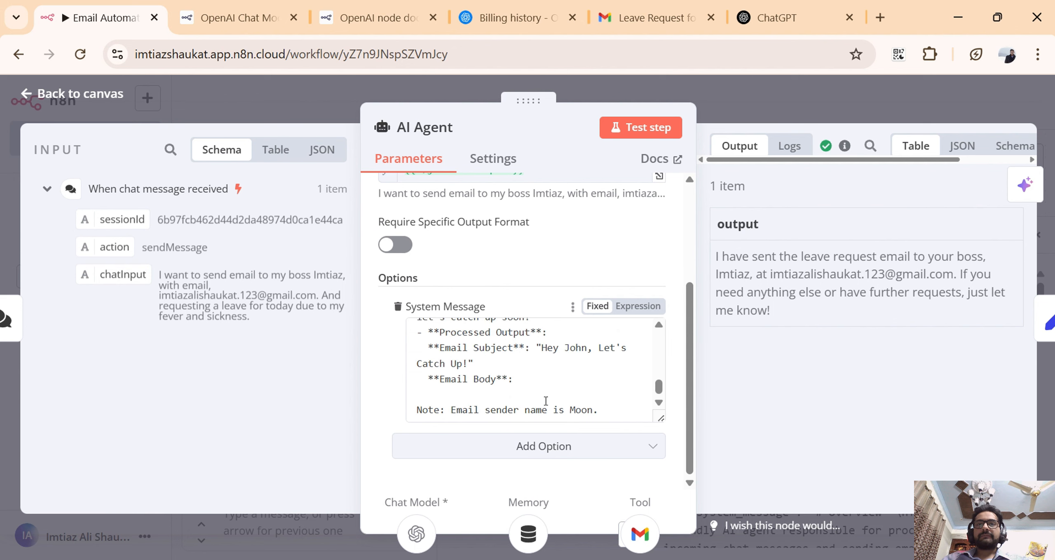
left_click_drag(508, 410, 599, 410)
left_click(602, 395)
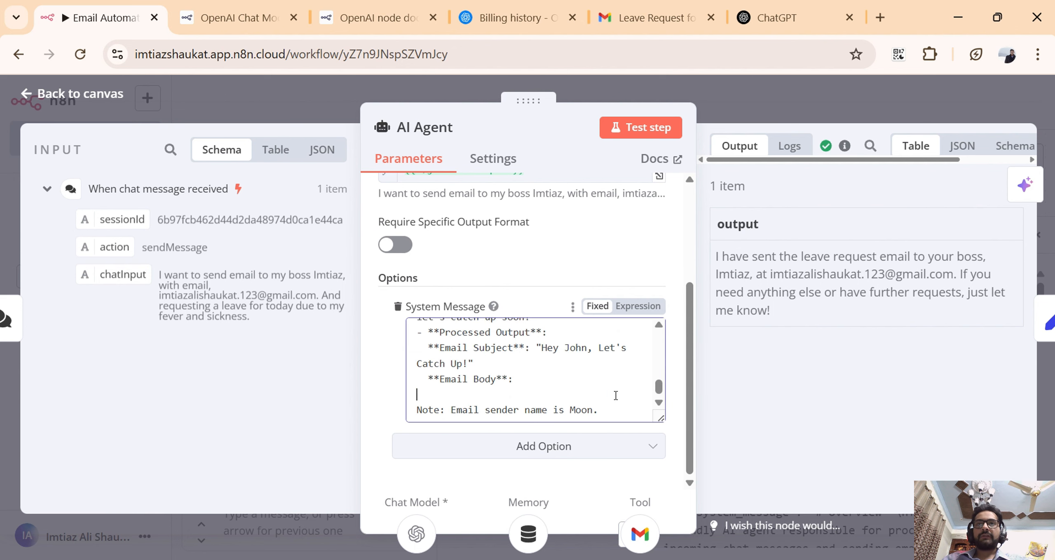
left_click(793, 107)
left_click(669, 25)
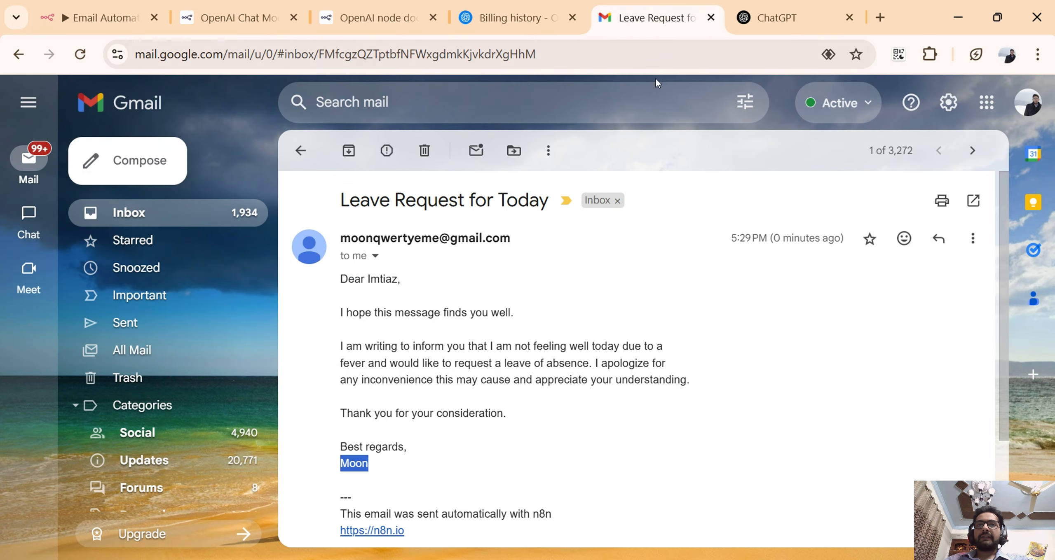
Read through the leave request email's signature, greeting, fever explanation and apology, and return to the Gmail inbox.
left_click(489, 450)
left_click_drag(369, 463, 339, 468)
left_click(441, 375)
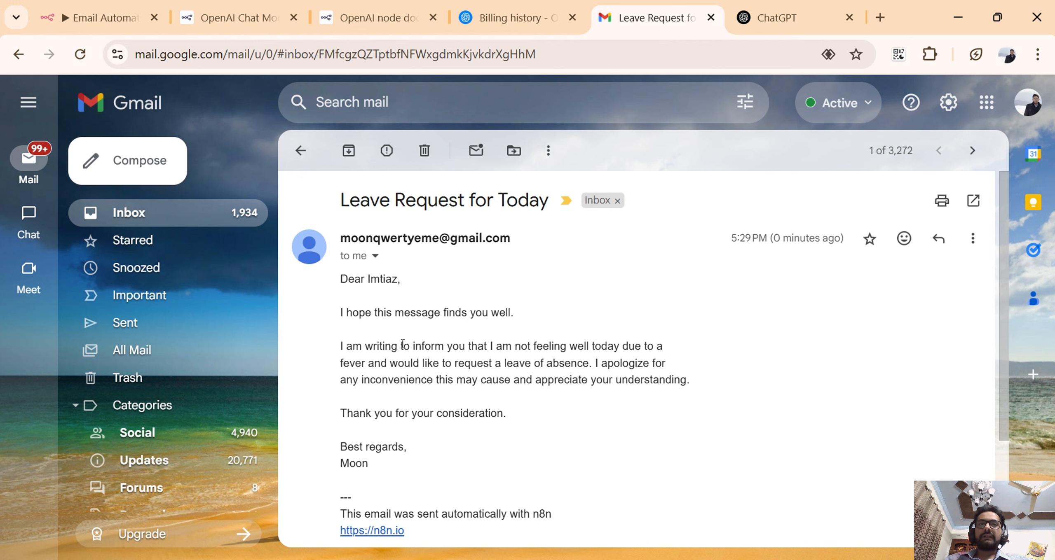
left_click_drag(392, 310, 340, 296)
left_click(505, 323)
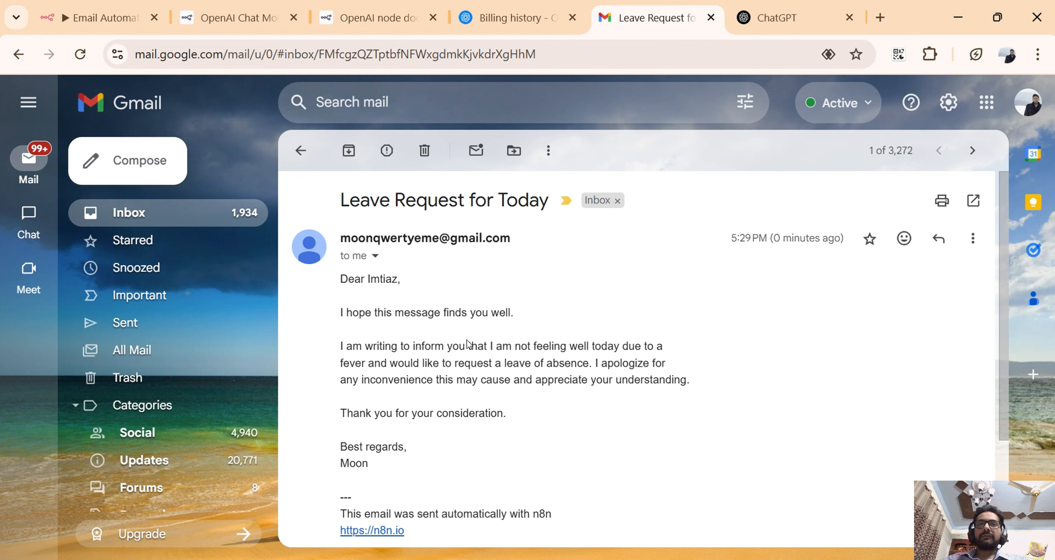
left_click_drag(467, 346, 598, 362)
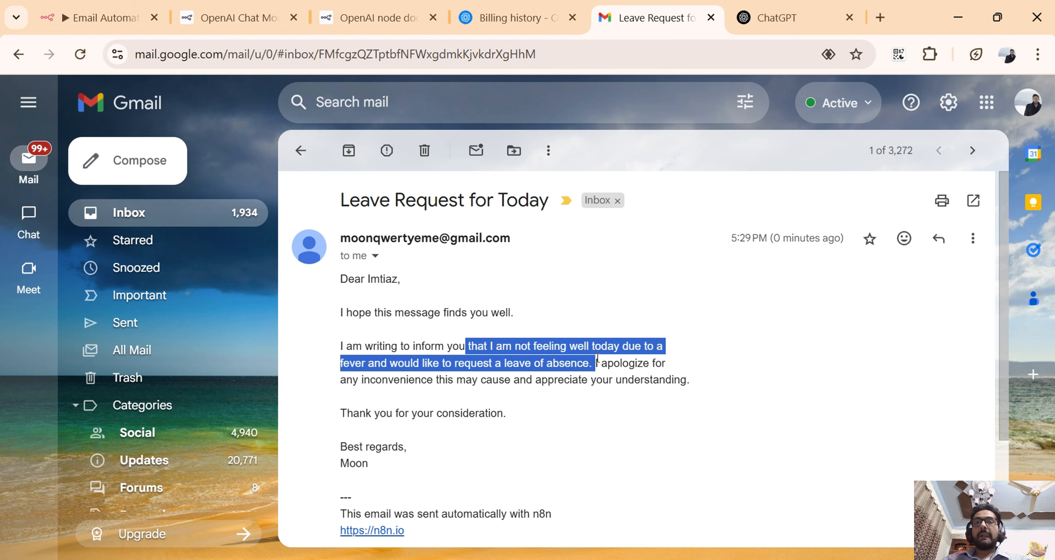
left_click(597, 361)
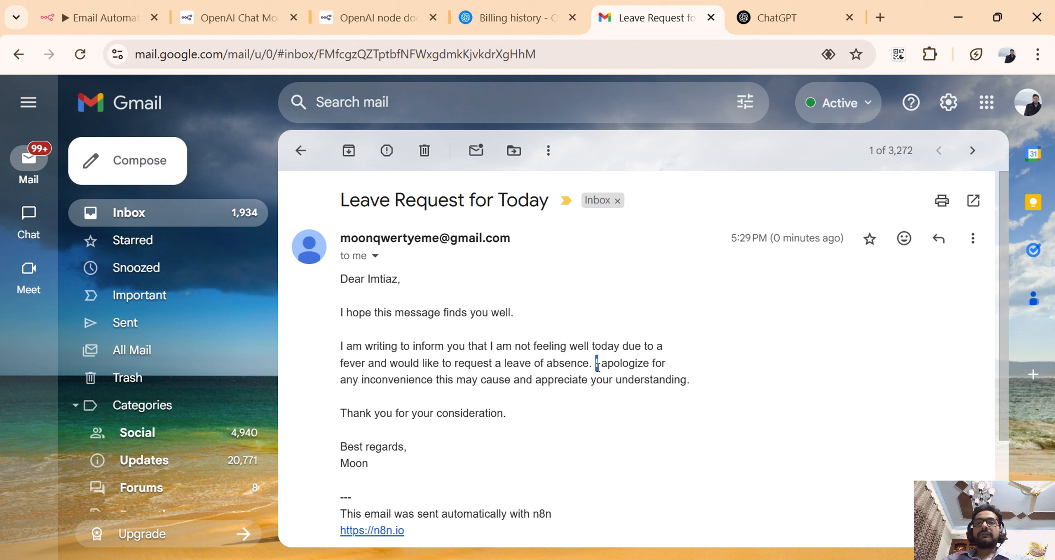
left_click_drag(596, 363, 605, 379)
left_click(639, 384)
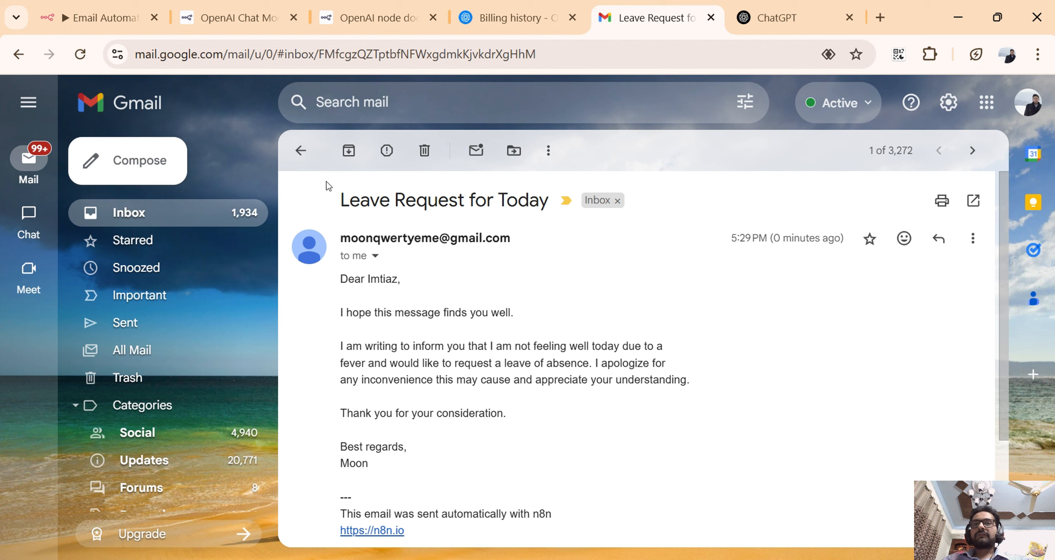
left_click(303, 161)
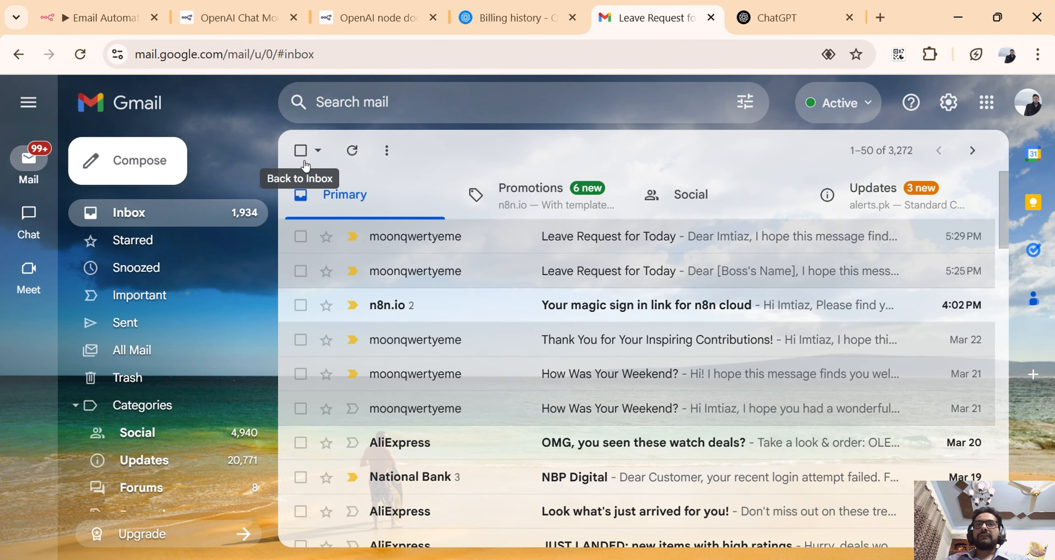
Switch to n8n and shrink the chat and logs area to examine the whole executed workflow on the canvas.
left_click(99, 17)
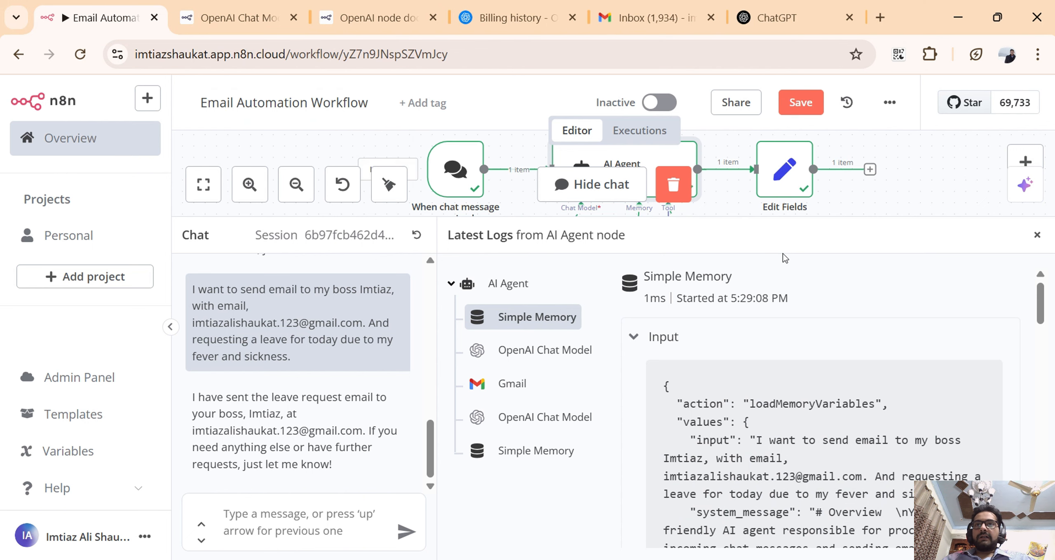
left_click_drag(779, 218, 770, 532)
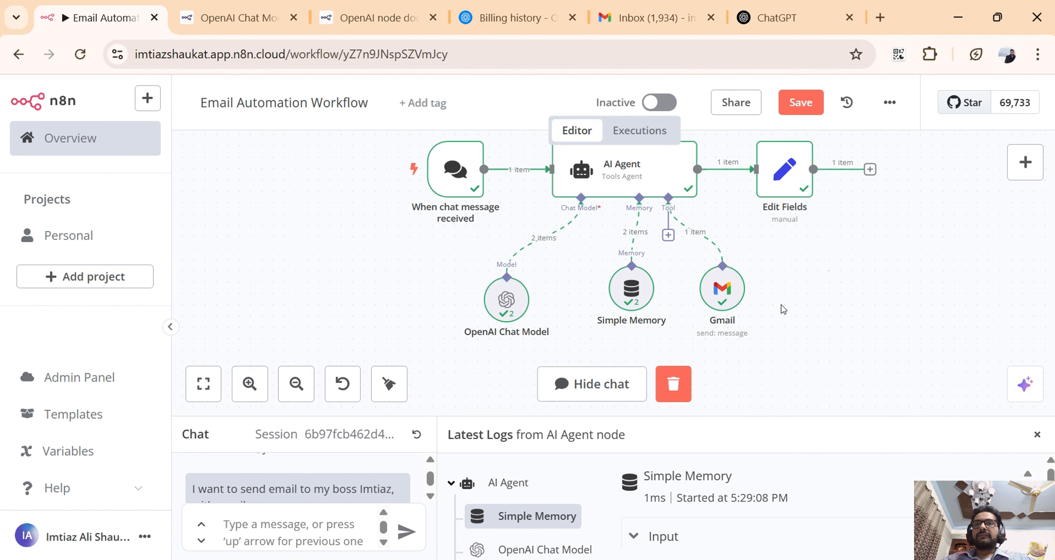
scroll(795, 280, "down", 1)
scroll(805, 220, "up", 2)
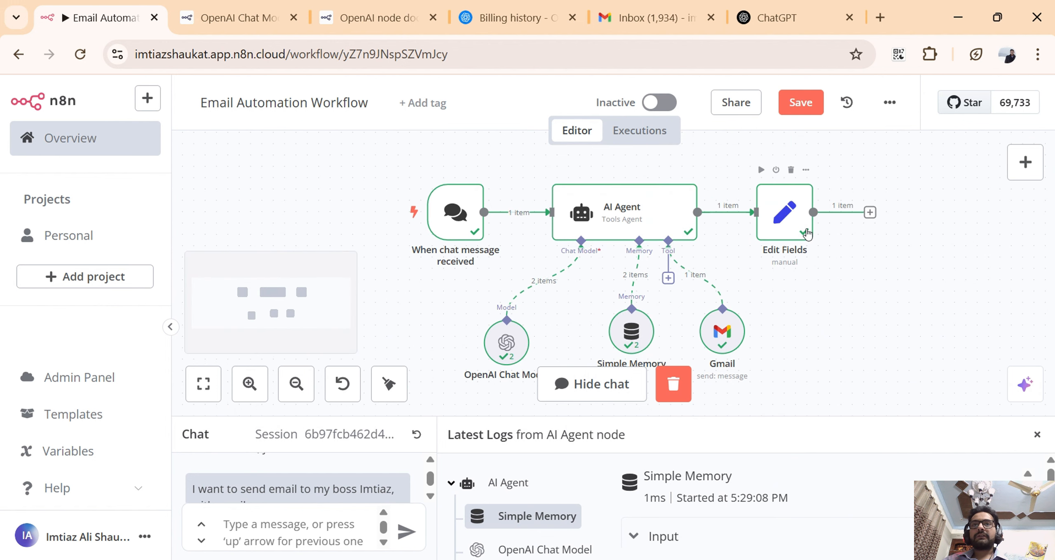
scroll(832, 281, "up", 1)
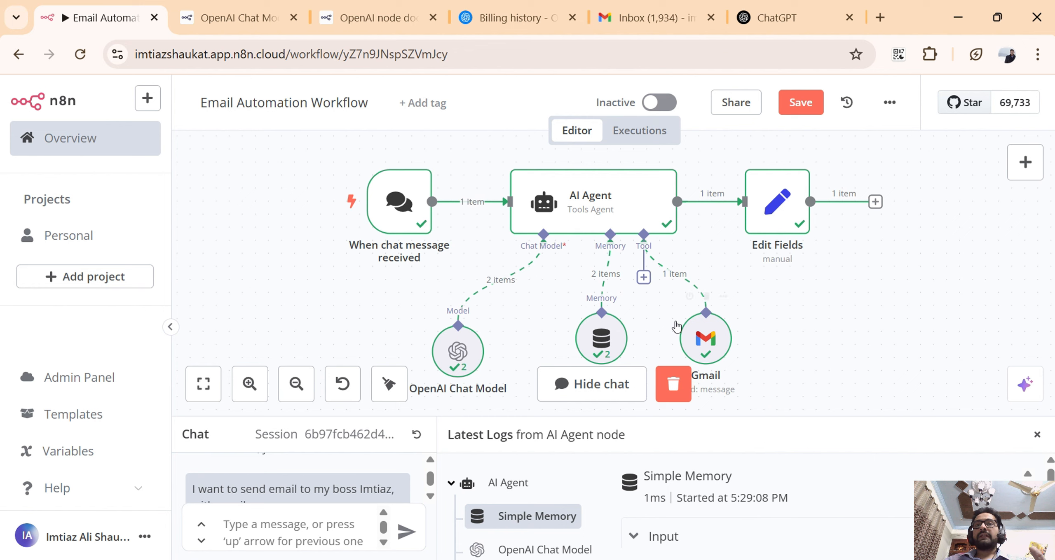
mouse_move(637, 215)
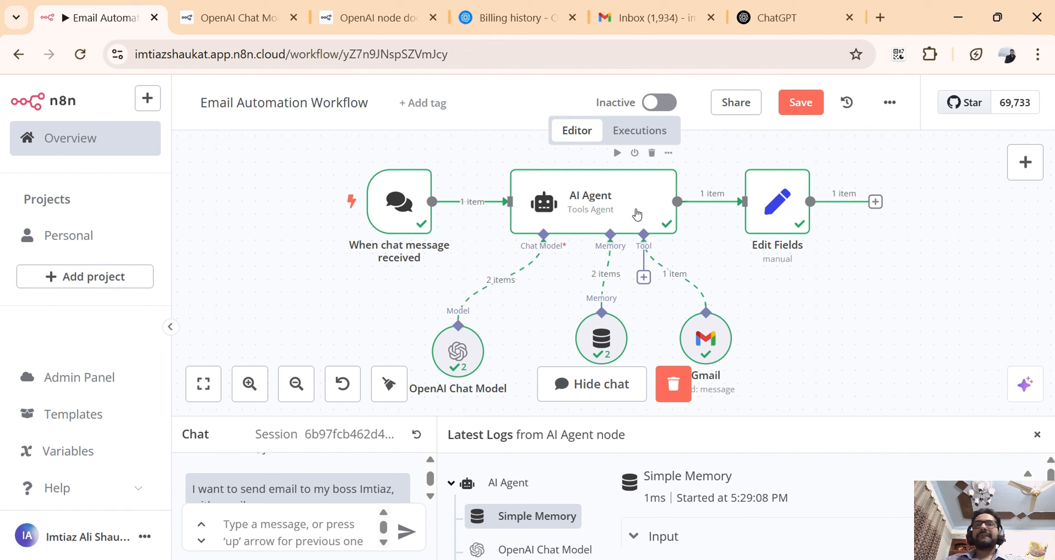